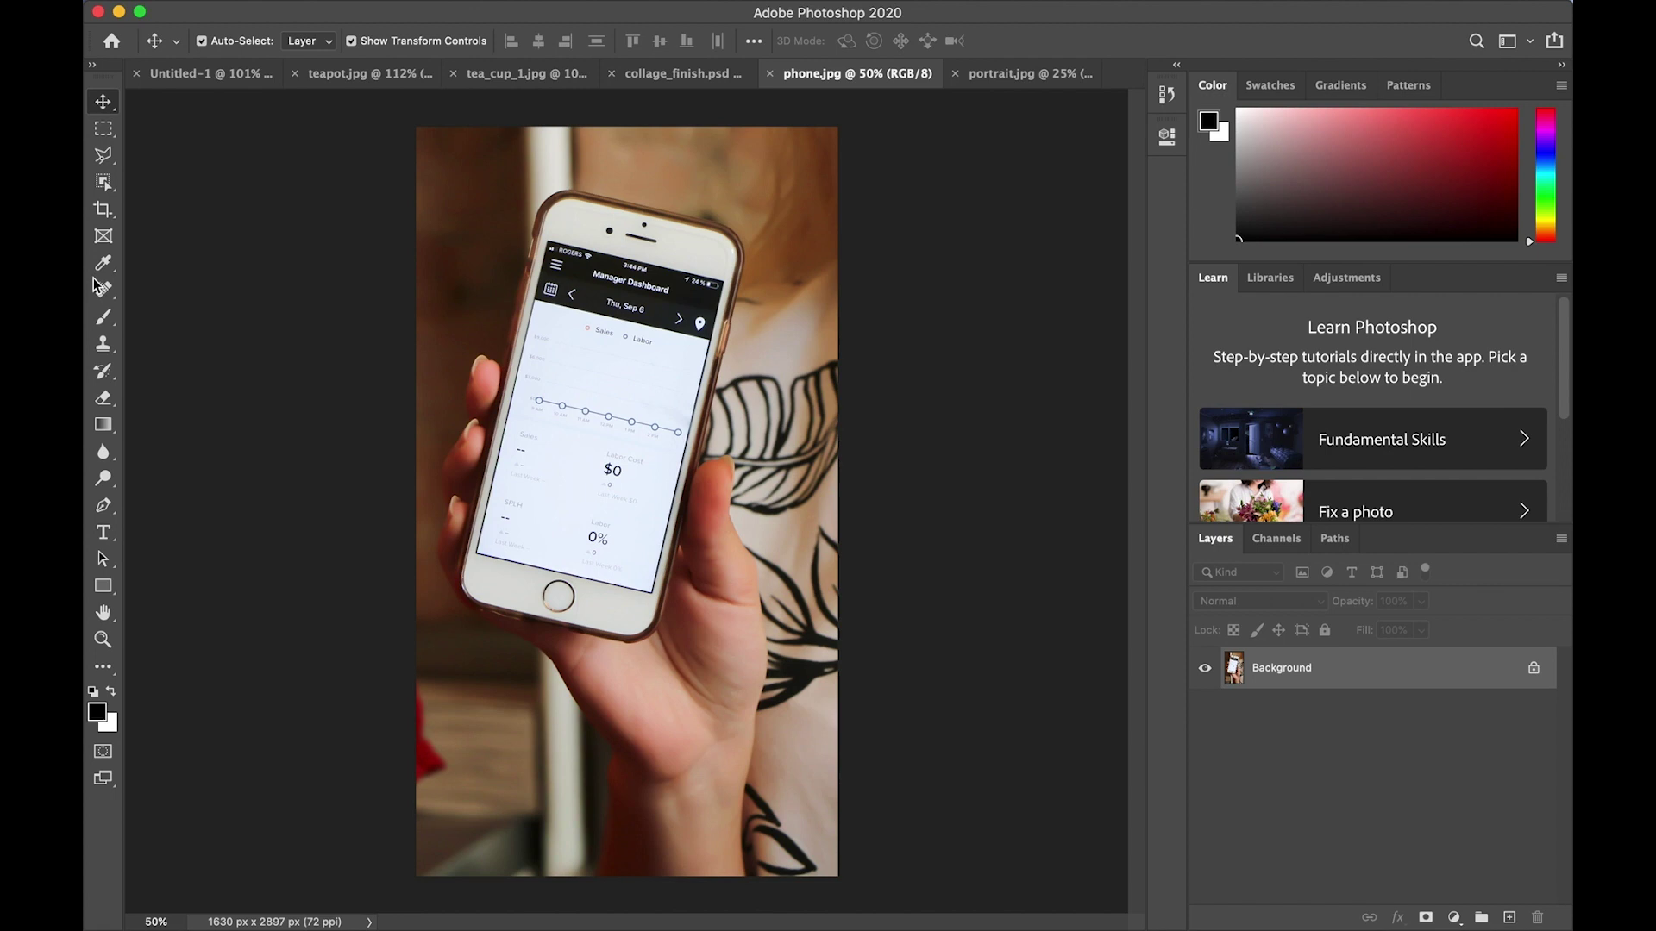
Step: Try an Object Selection box around the phone, then clear it with Select > Deselect
{"action": "left_click", "coordinate": [104, 183]}
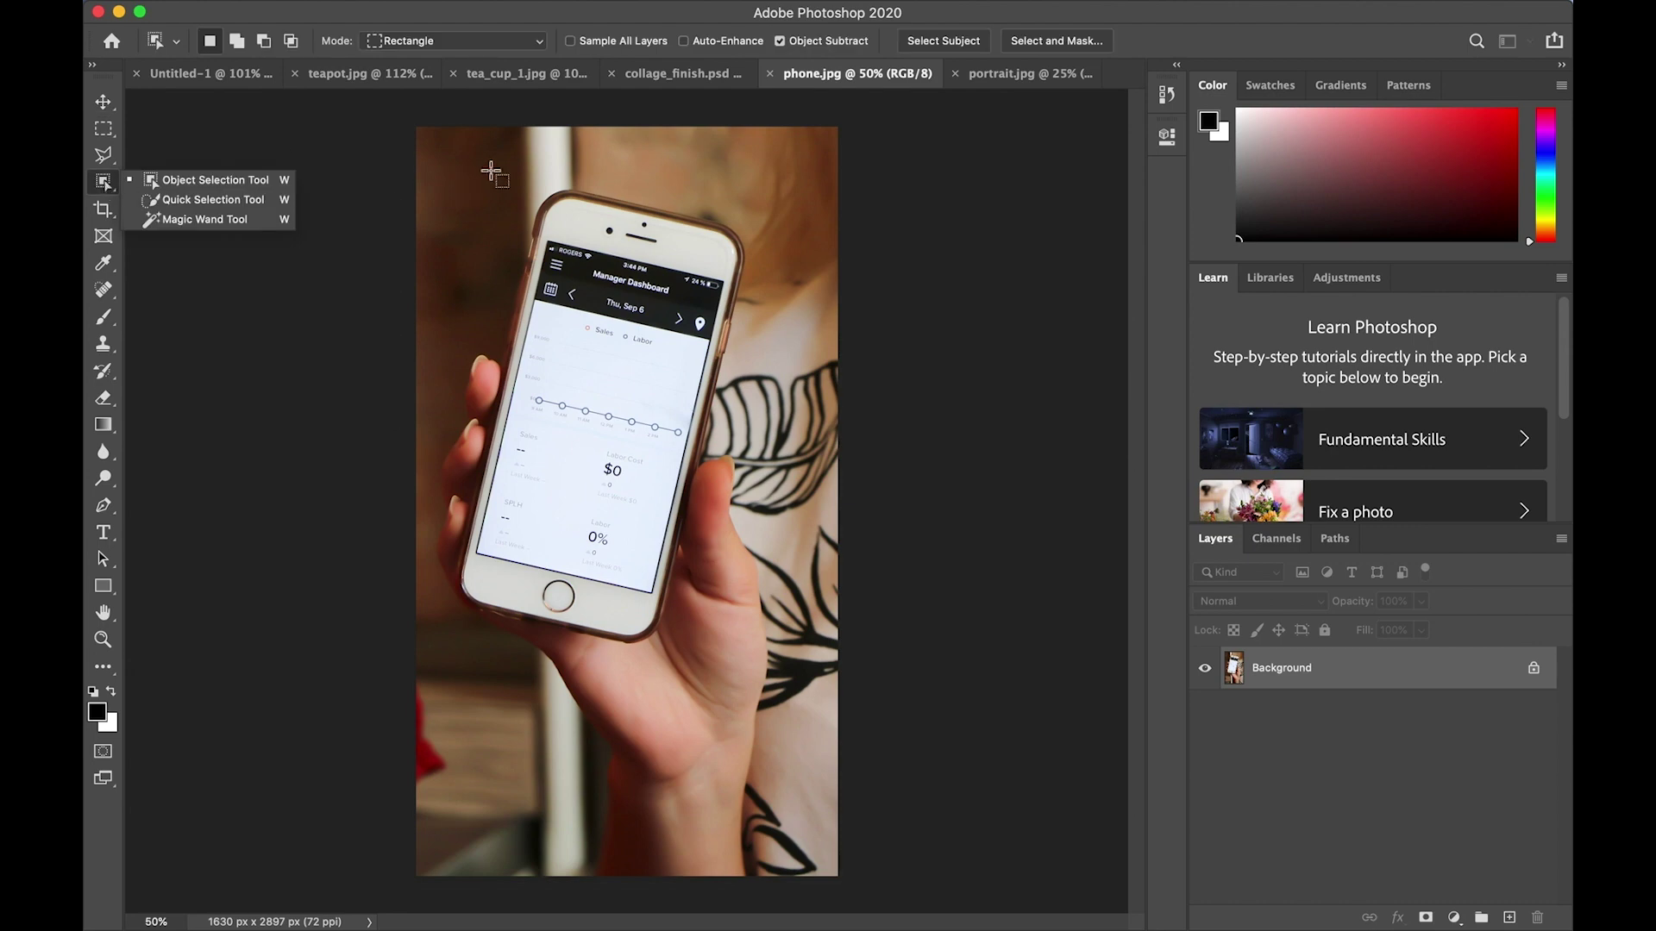
{"action": "left_click_drag", "start_coordinate": [437, 164], "coordinate": [766, 727]}
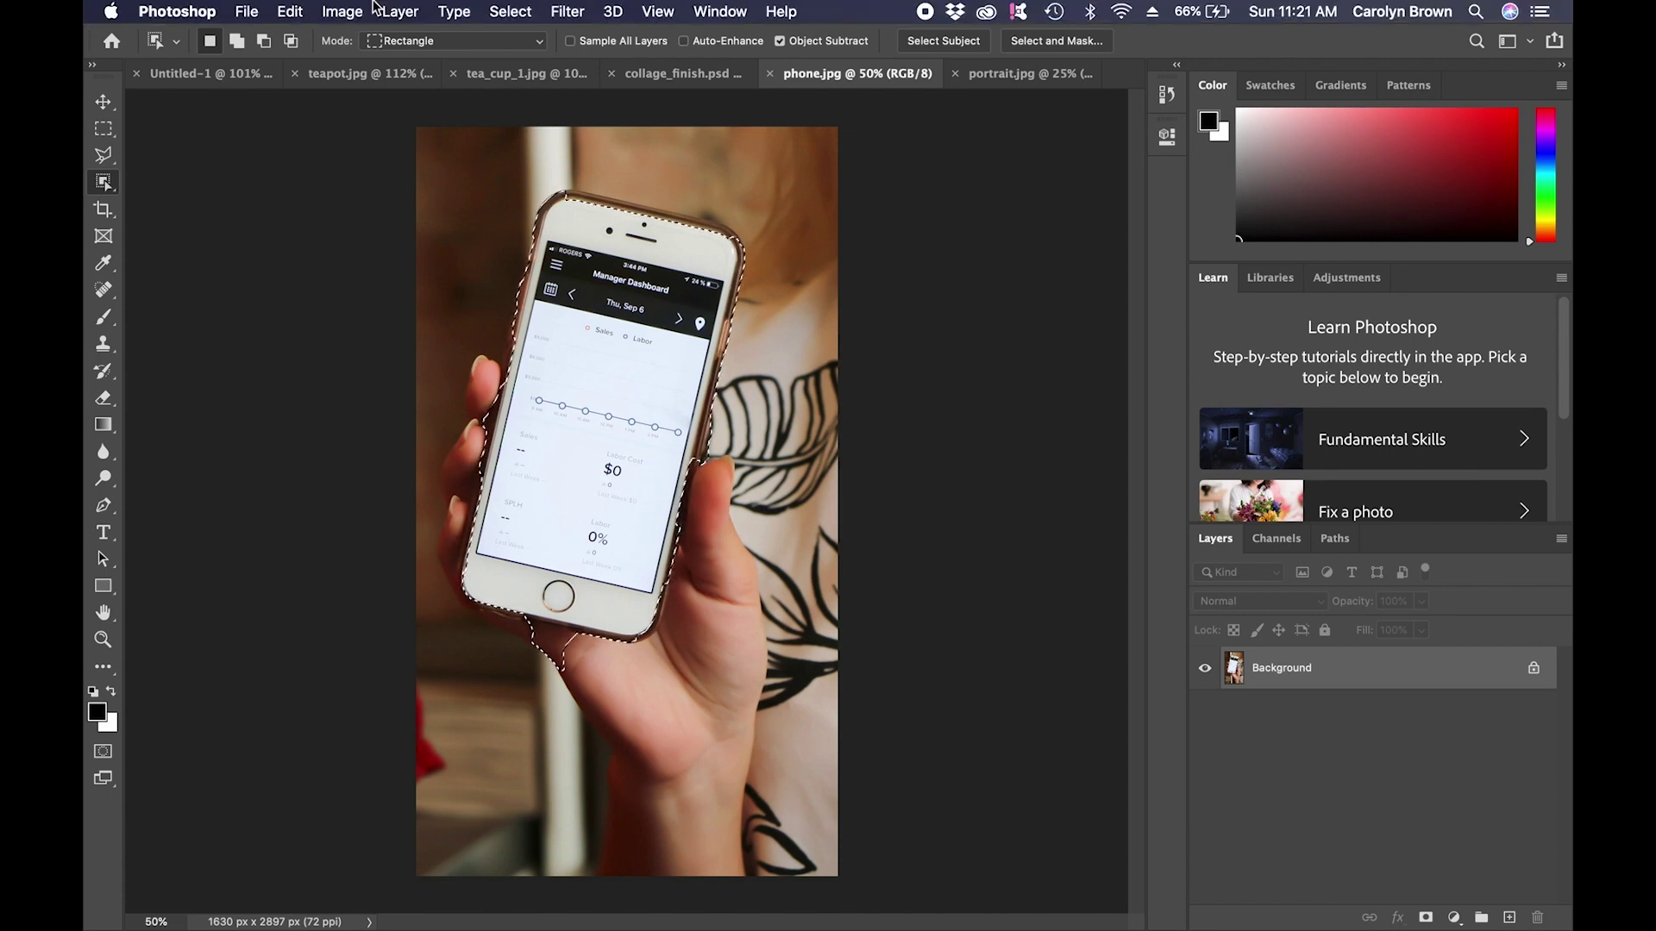
{"action": "left_click", "coordinate": [511, 11]}
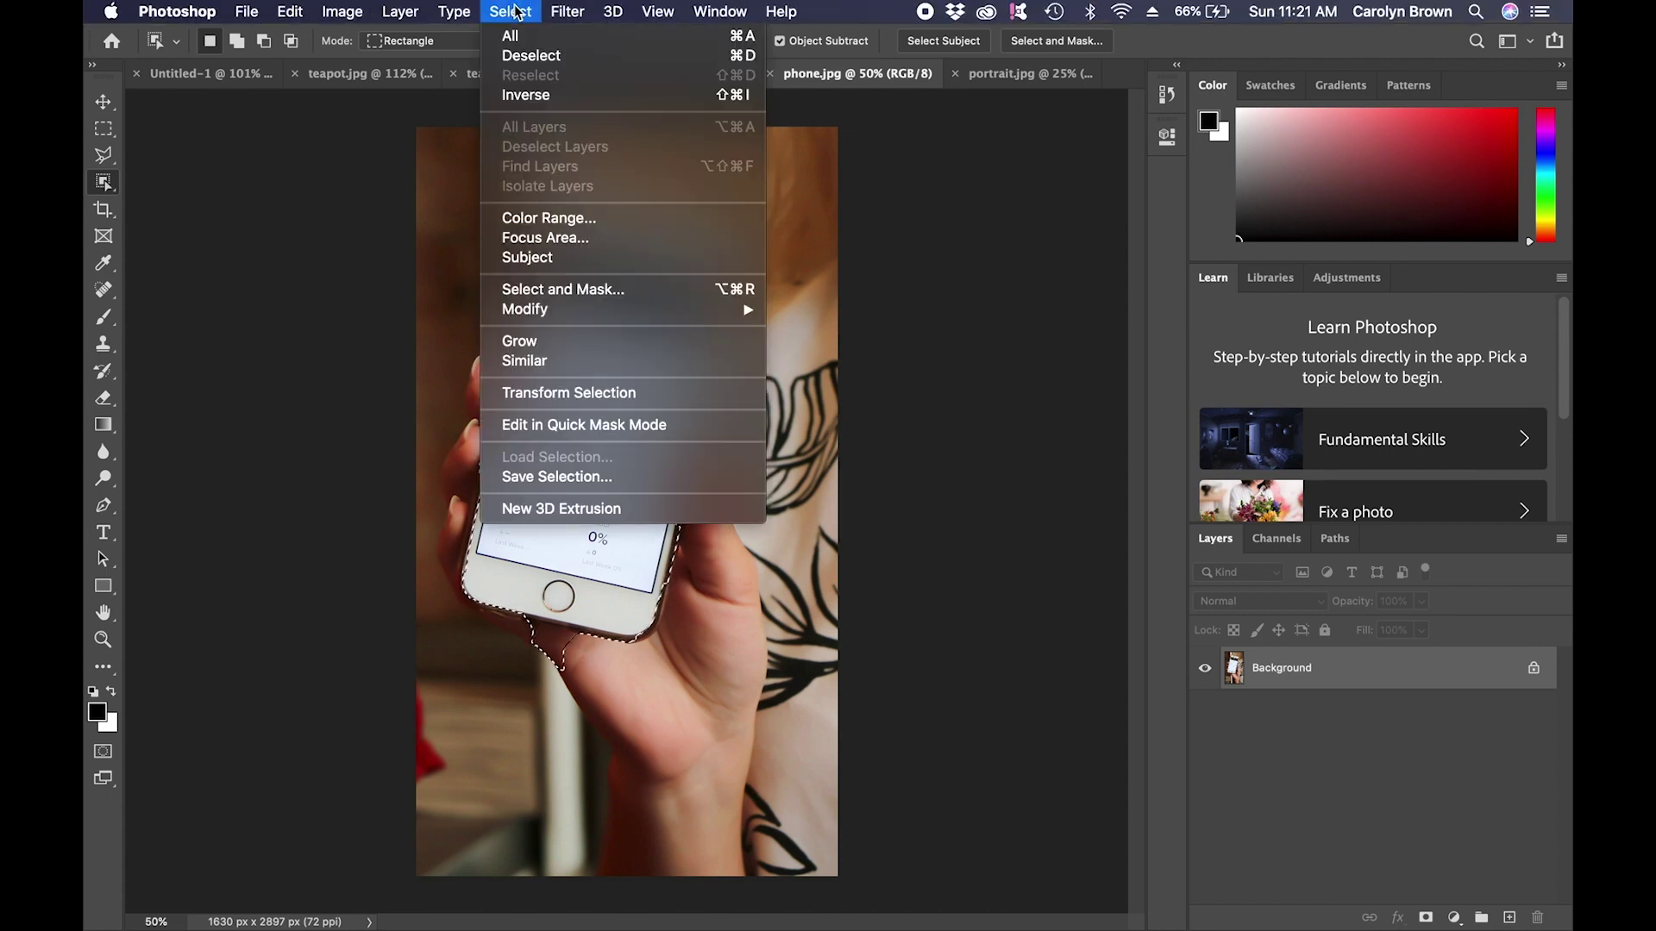
{"action": "left_click", "coordinate": [532, 65]}
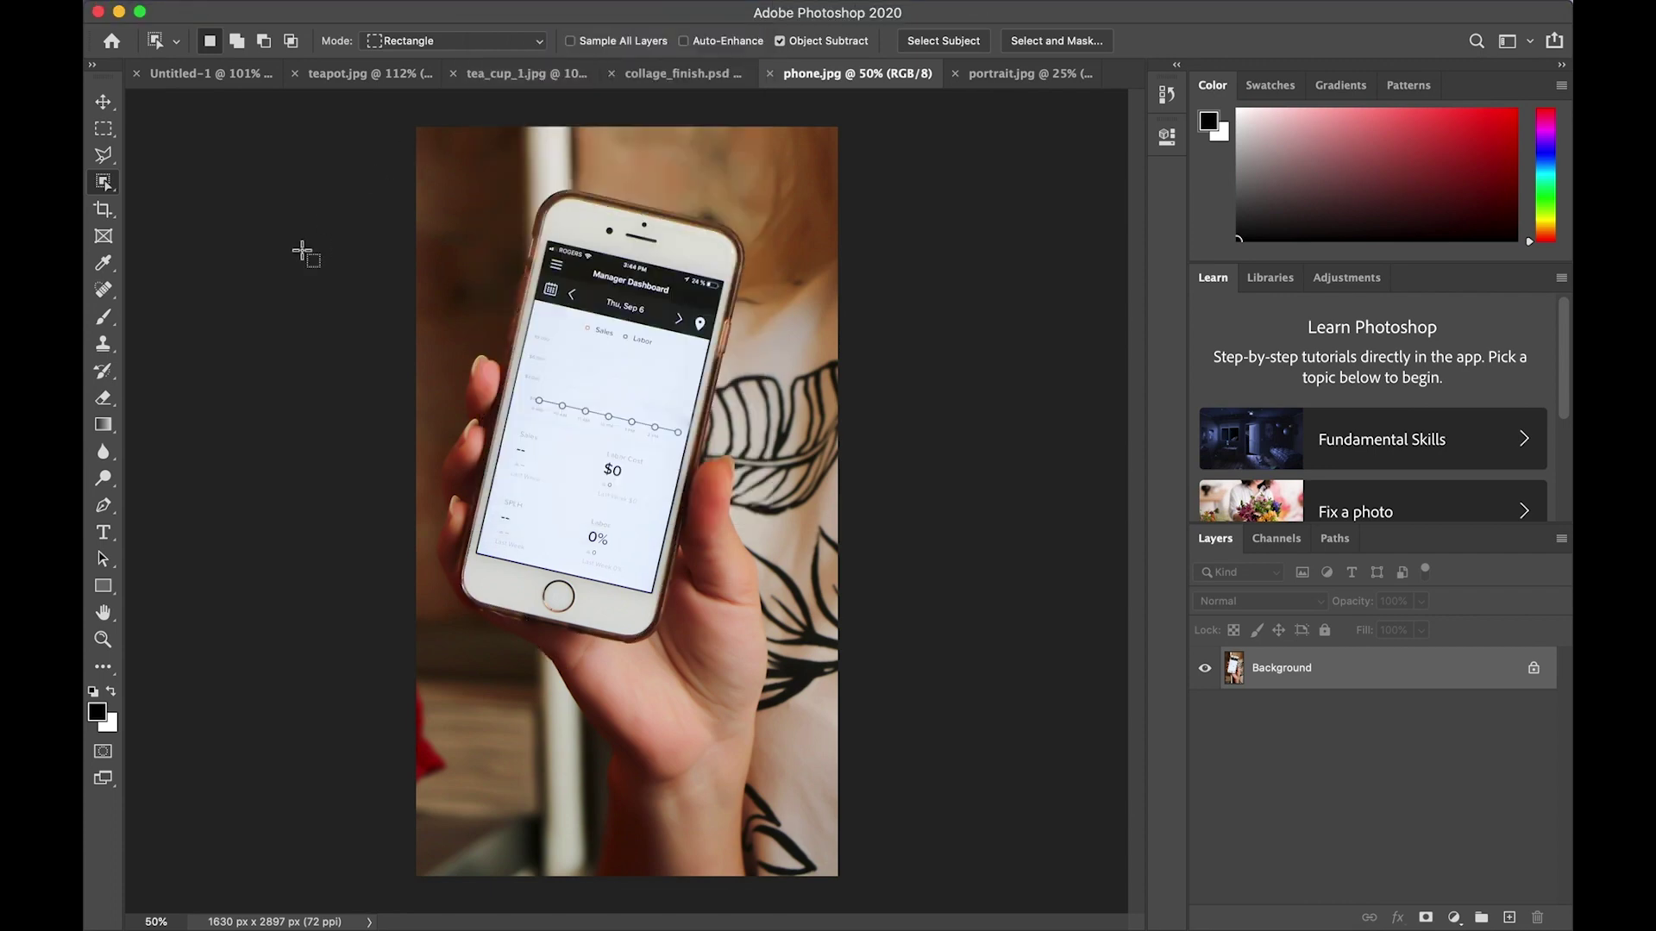
Step: Trace the phone screen's left edge with the Lasso, then discard the outline
{"action": "left_click", "coordinate": [108, 159]}
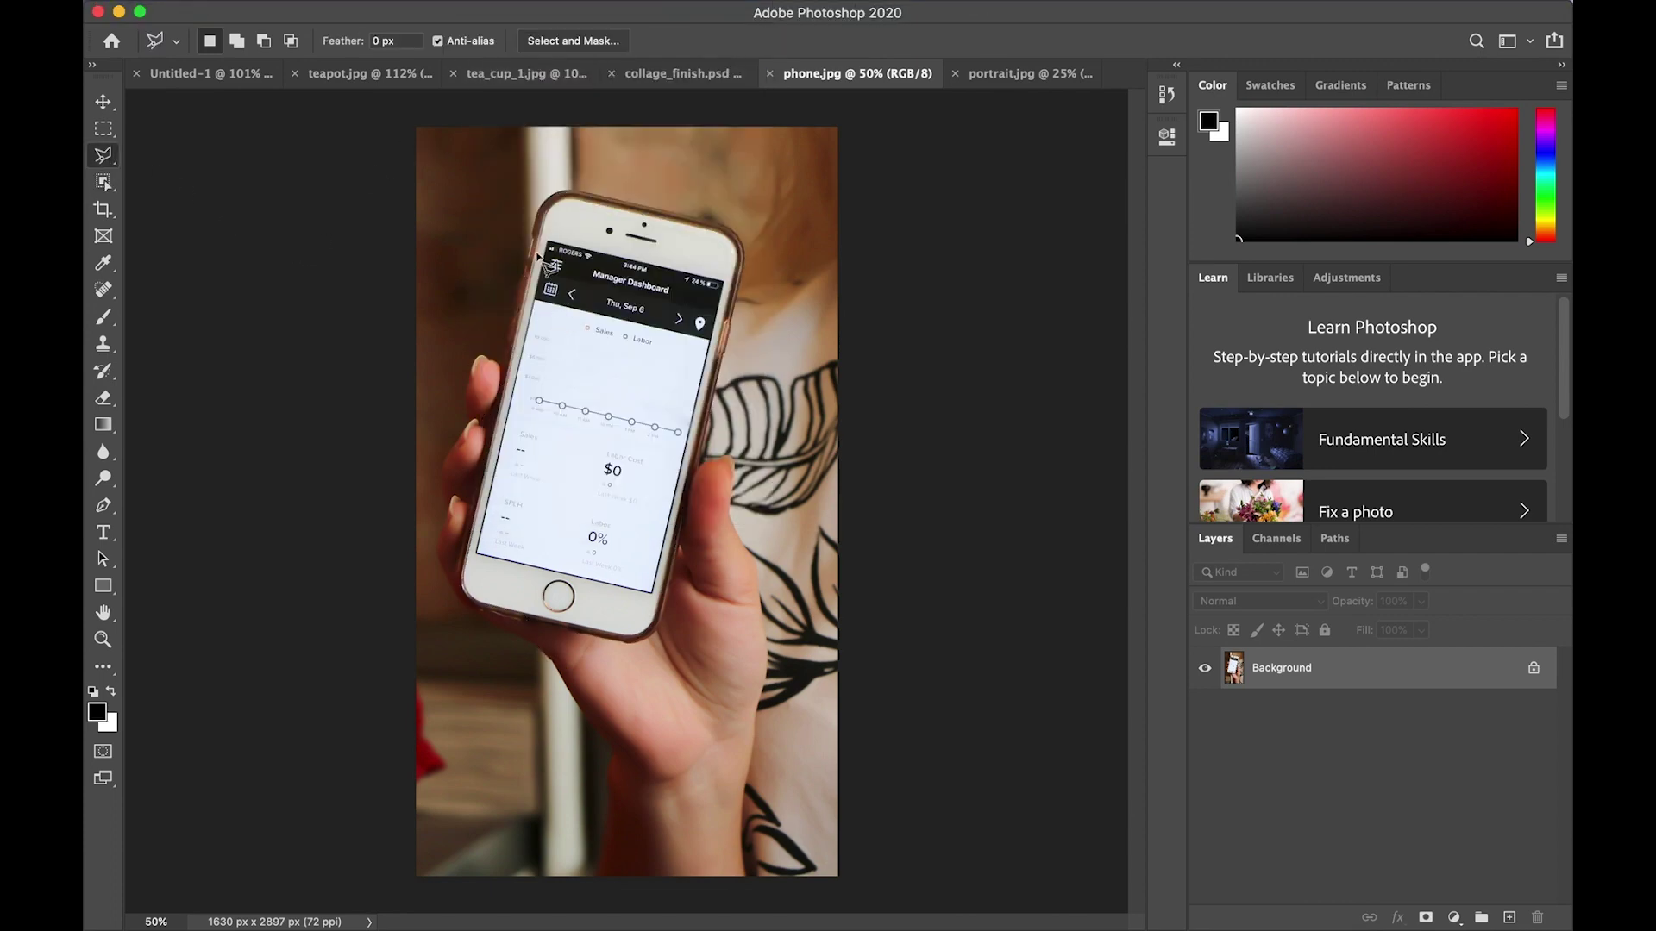
{"action": "mouse_move", "coordinate": [551, 254]}
{"action": "left_mouse_down"}
{"action": "mouse_move", "coordinate": [521, 440]}
{"action": "mouse_move", "coordinate": [473, 556]}
{"action": "mouse_move", "coordinate": [650, 594]}
{"action": "mouse_move", "coordinate": [712, 295]}
{"action": "left_mouse_up"}
{"action": "left_click", "coordinate": [508, 289]}
Step: Zoom in on the phone screen to 100%
{"action": "key", "text": "super+equal"}
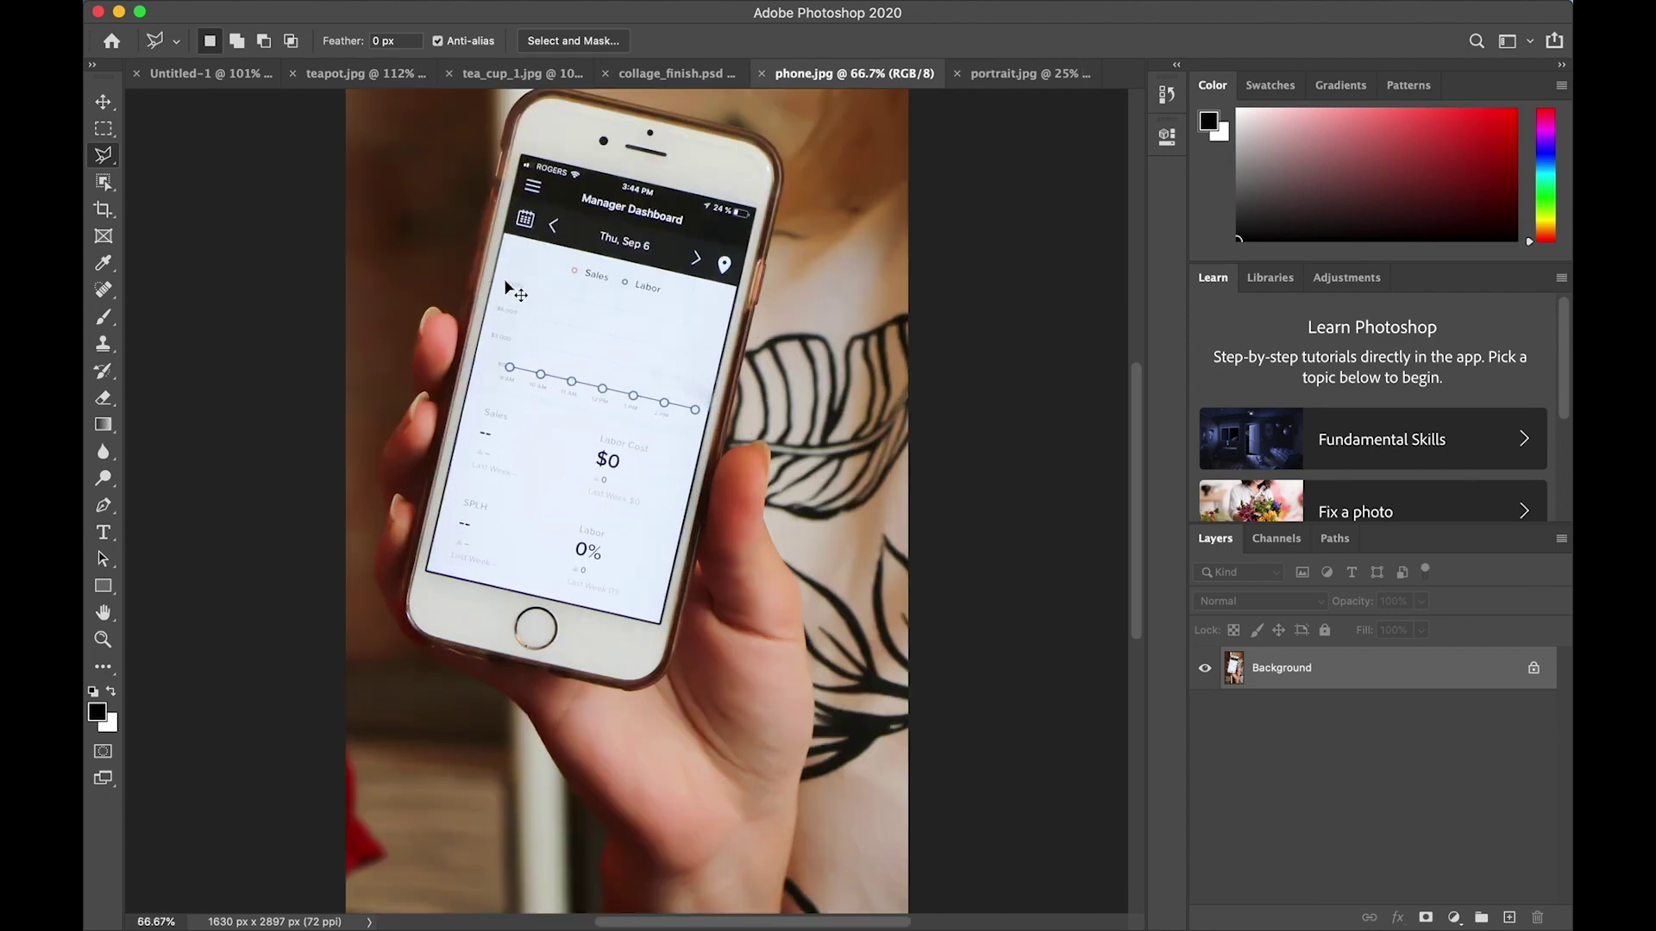
{"action": "key", "text": "super+equal"}
{"action": "scroll", "coordinate": [509, 288], "scroll_direction": "up", "scroll_amount": 5}
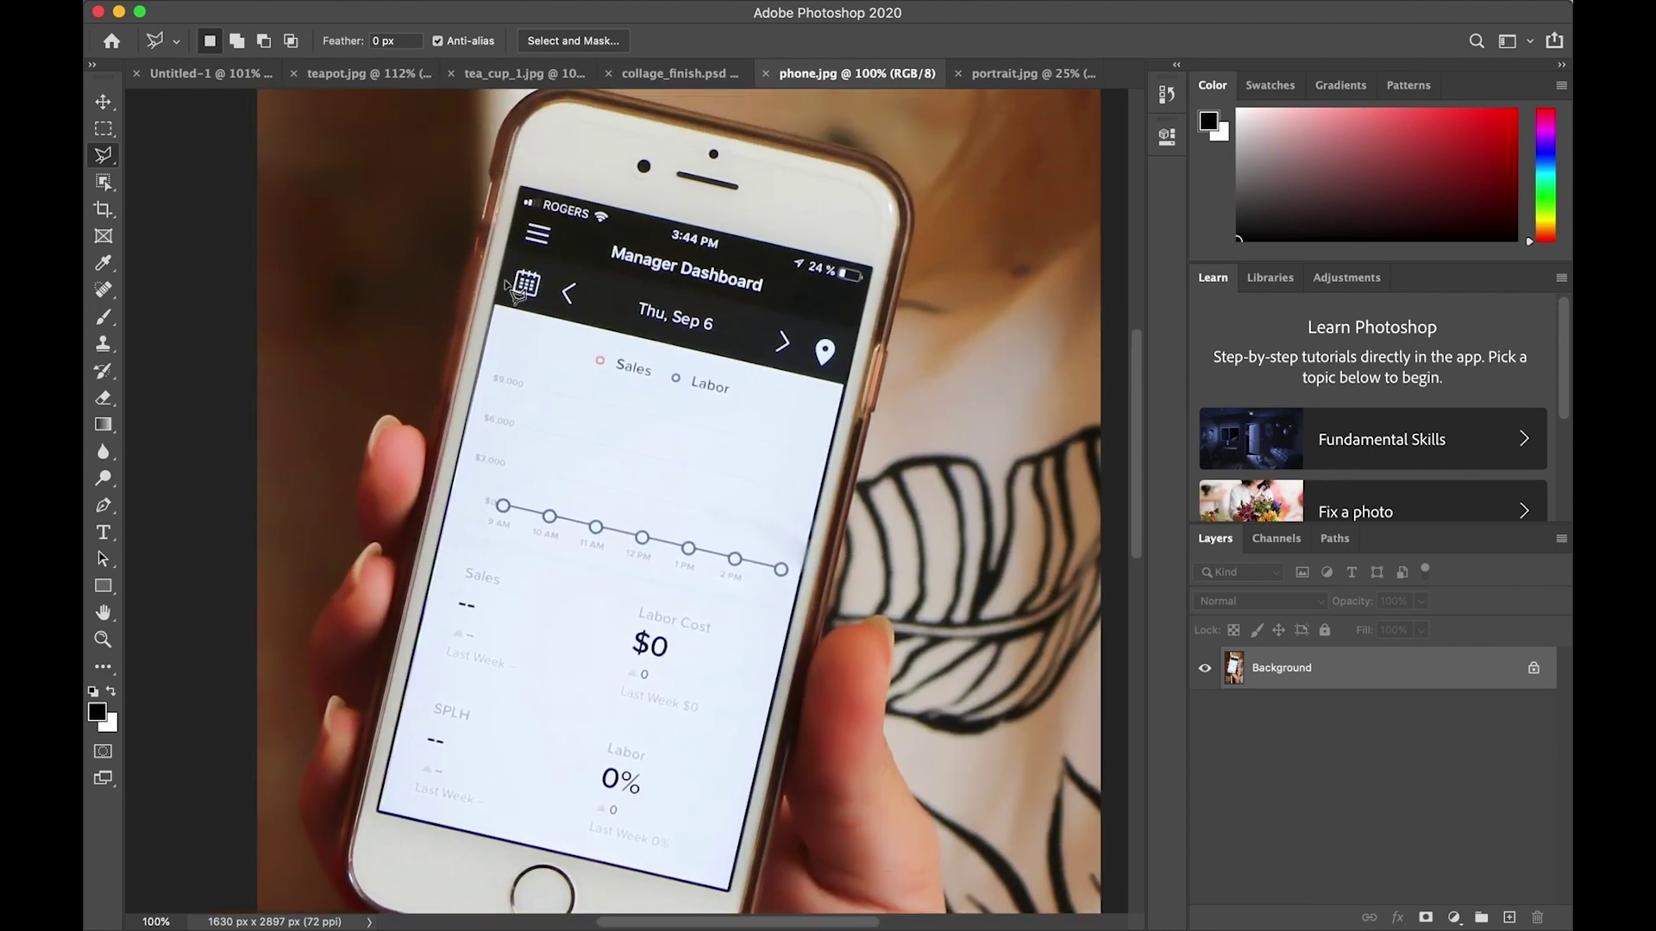
Step: Draw a rectangular marquee, then rotate it about 12.81°, move and resize it to fit the screen
{"action": "left_click", "coordinate": [107, 131]}
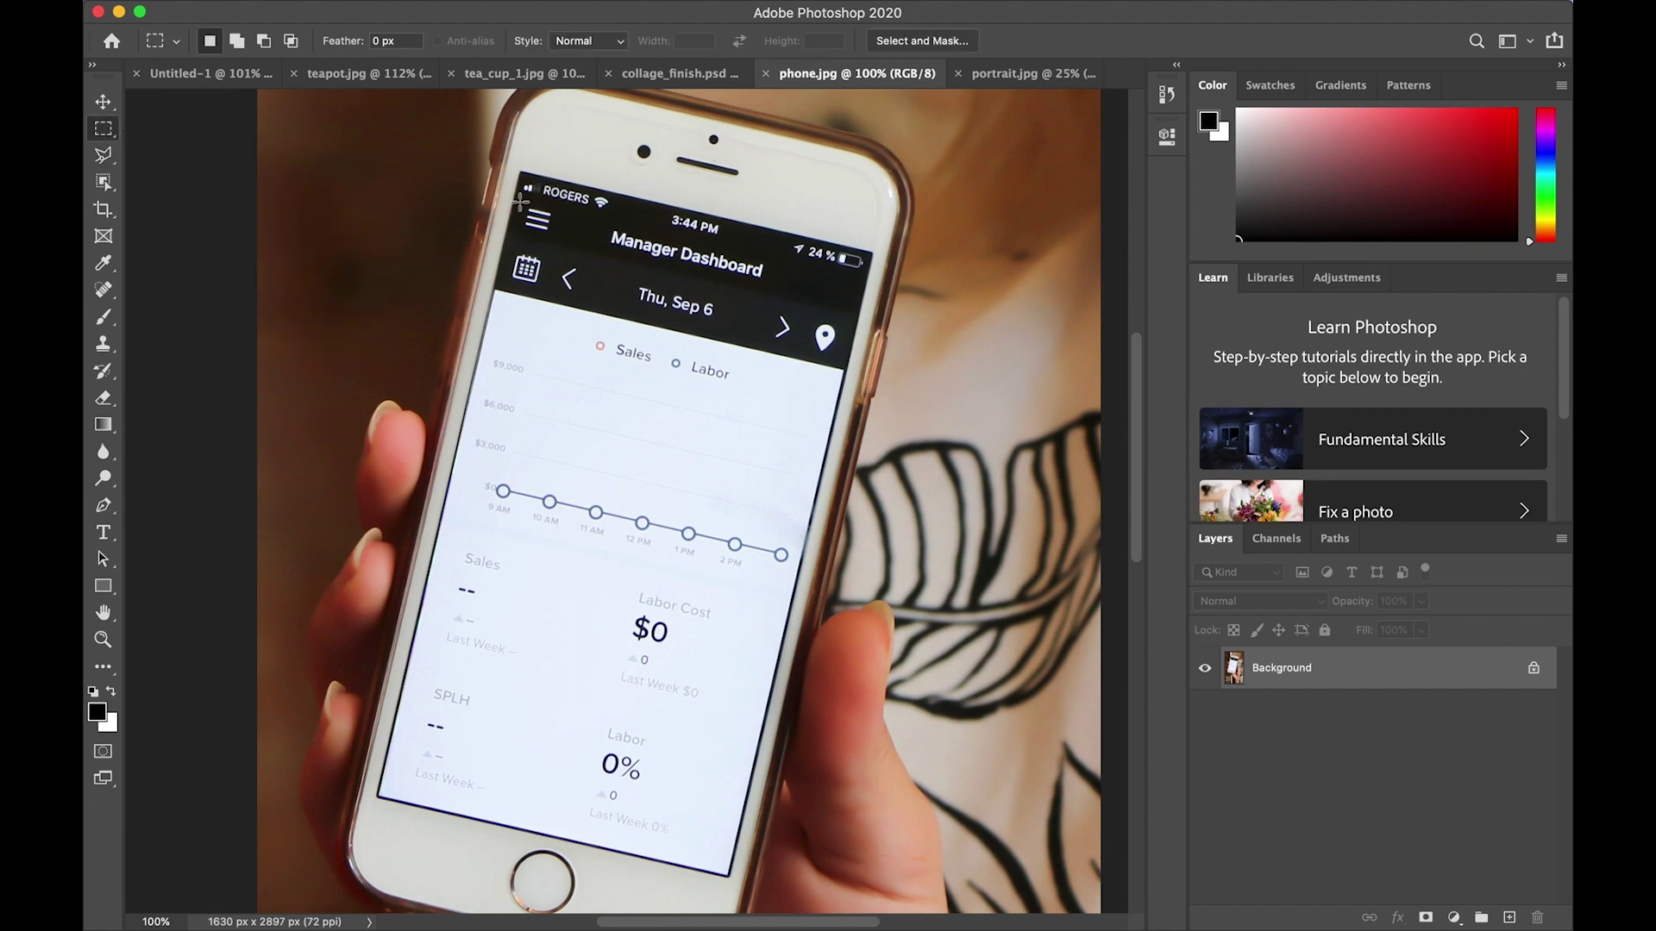
{"action": "left_click_drag", "start_coordinate": [515, 193], "coordinate": [871, 874]}
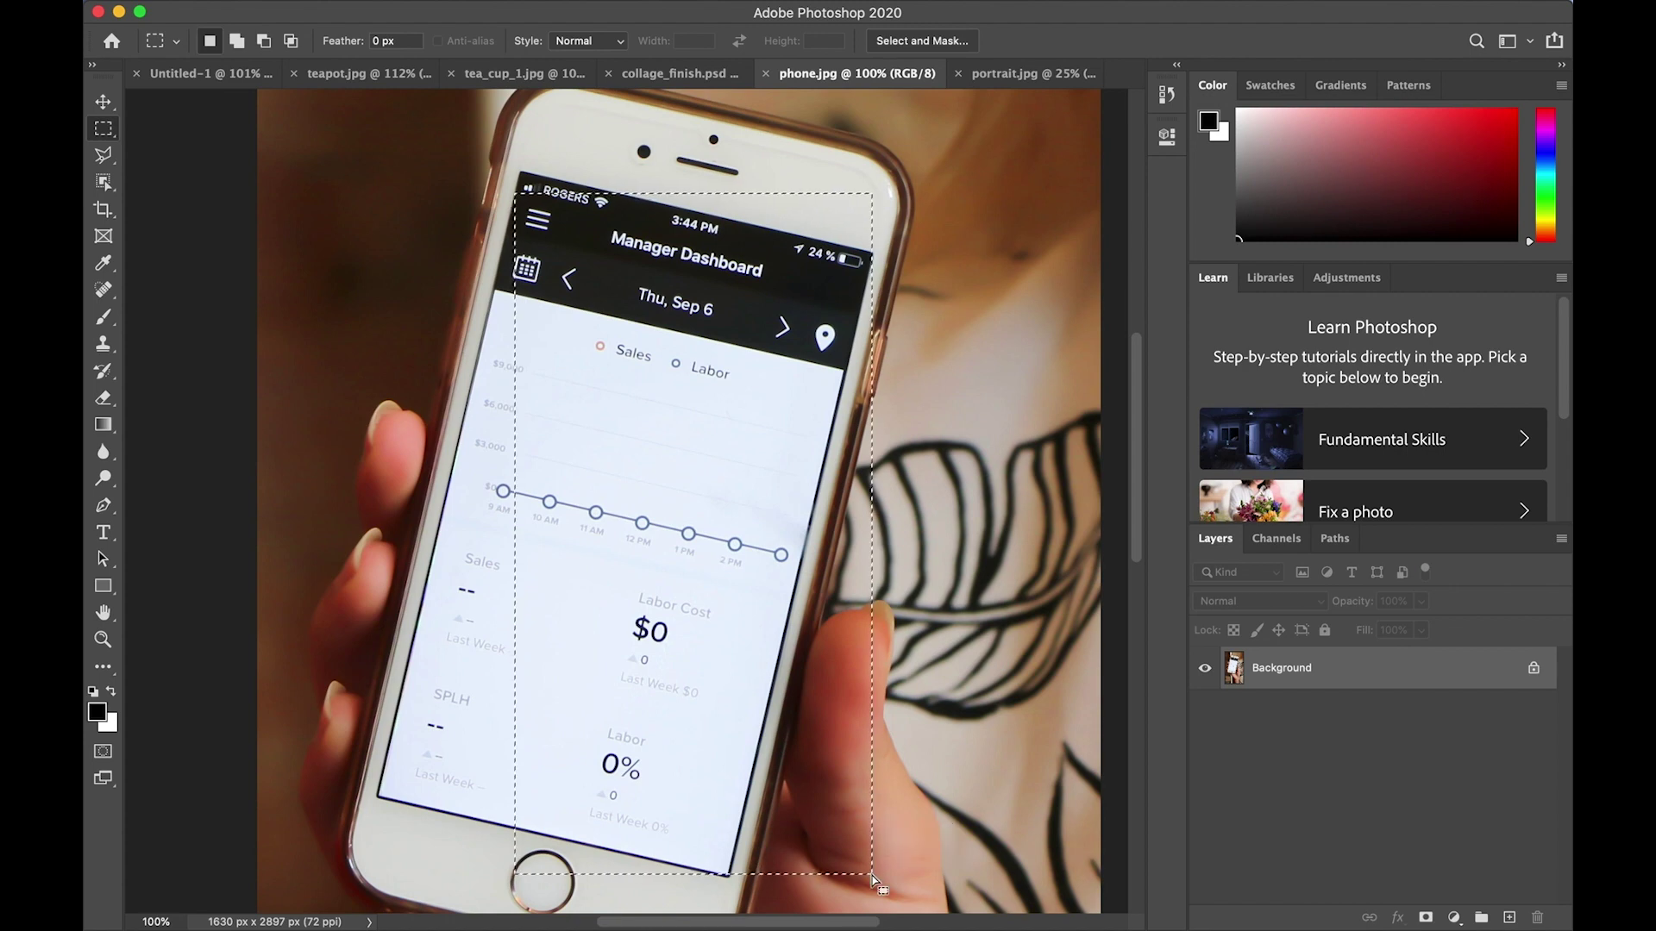
{"action": "right_click", "coordinate": [681, 636]}
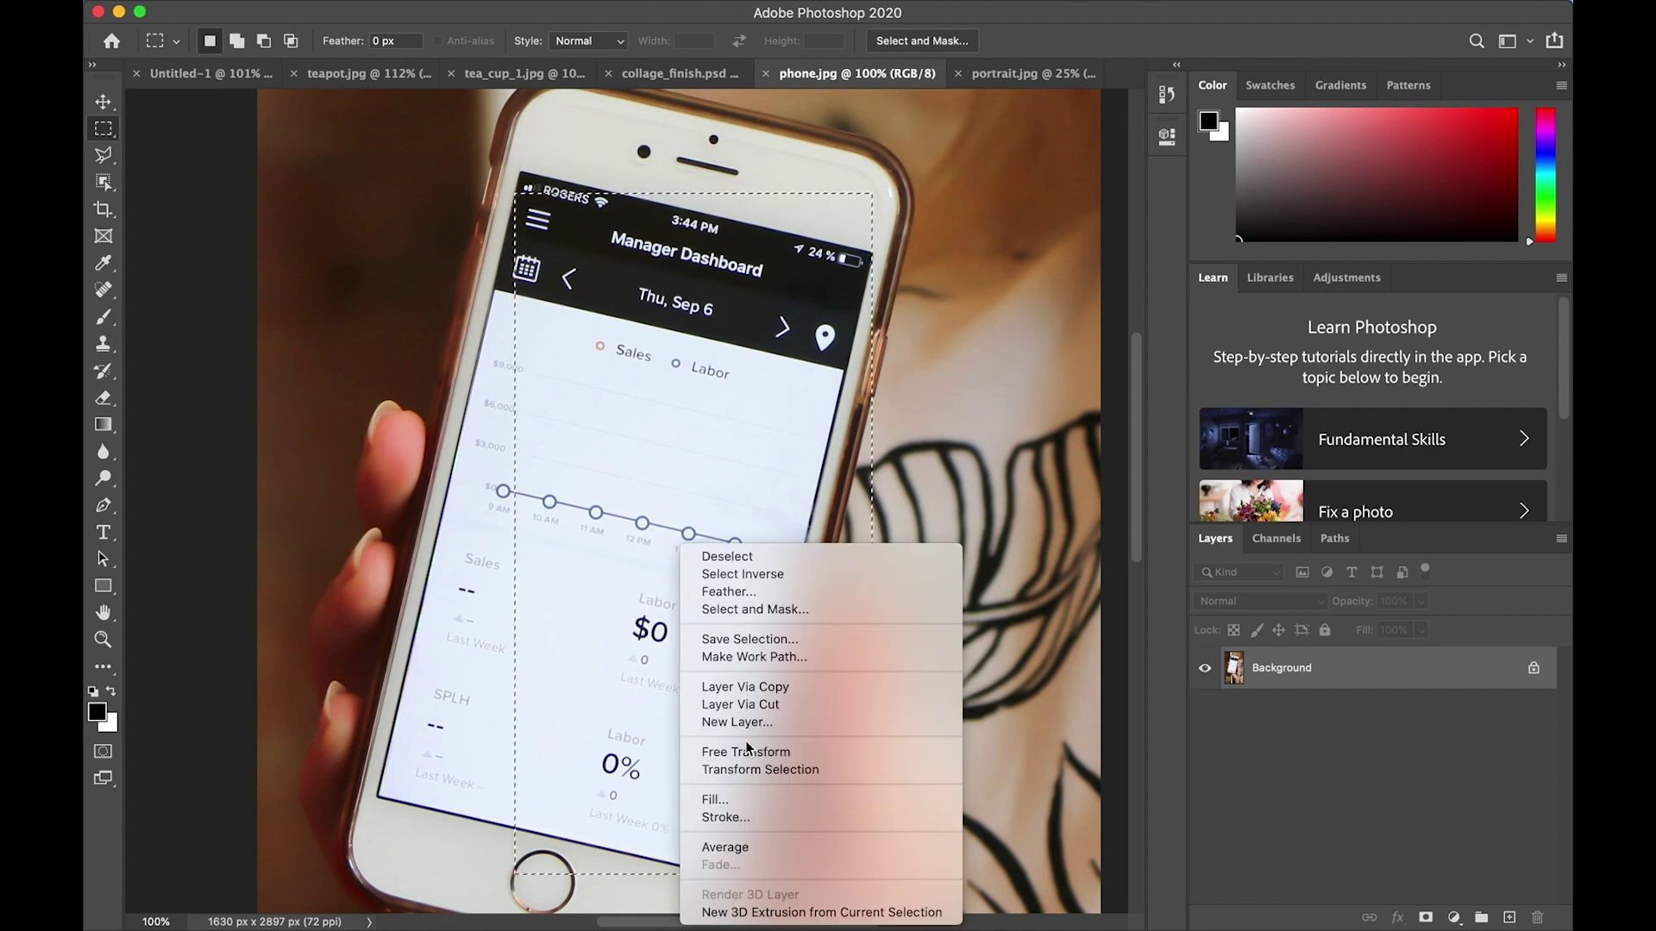
{"action": "left_click", "coordinate": [748, 771]}
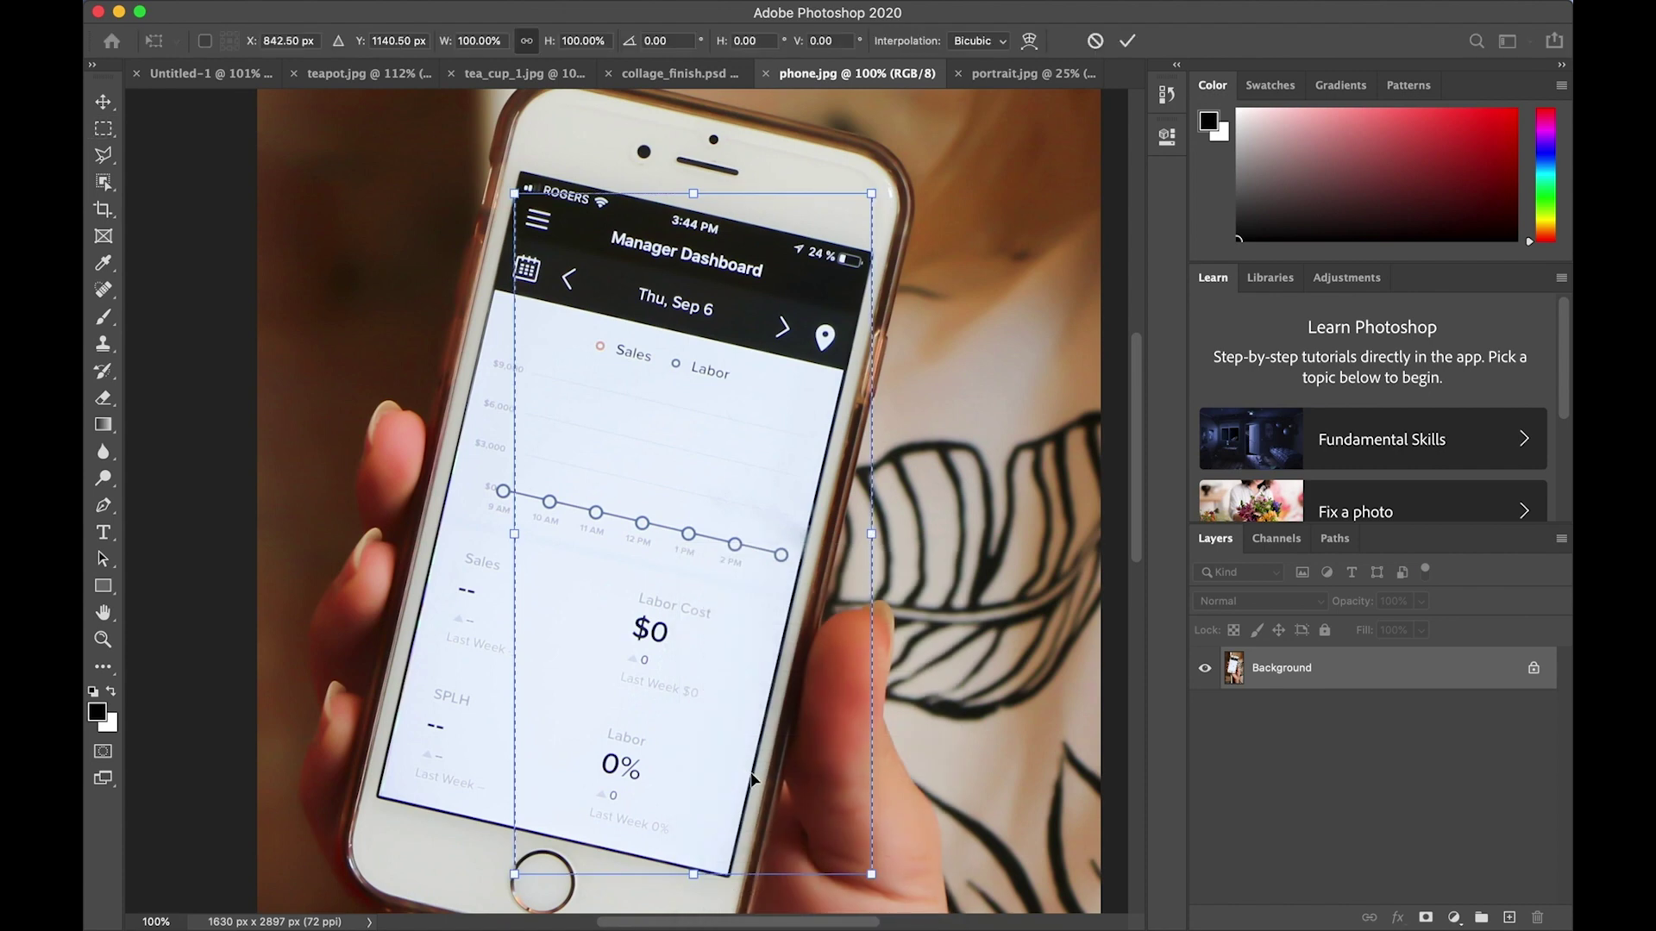
{"action": "left_click_drag", "start_coordinate": [900, 899], "coordinate": [813, 908]}
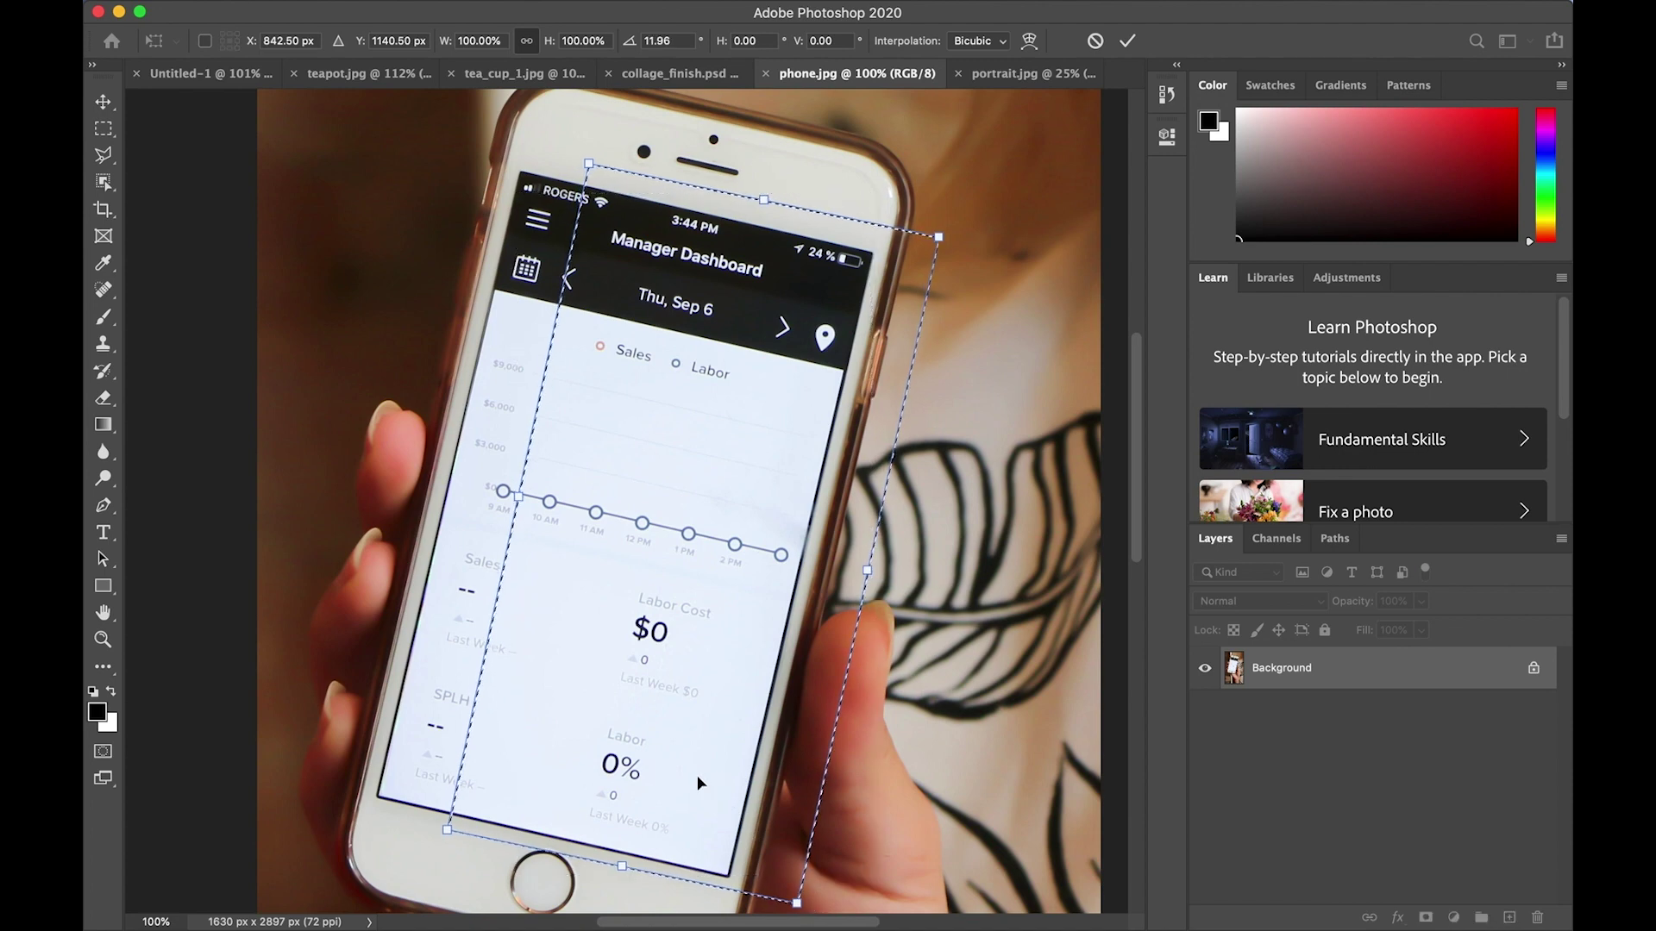
{"action": "left_click_drag", "start_coordinate": [697, 775], "coordinate": [552, 657]}
{"action": "key", "text": "Down"}
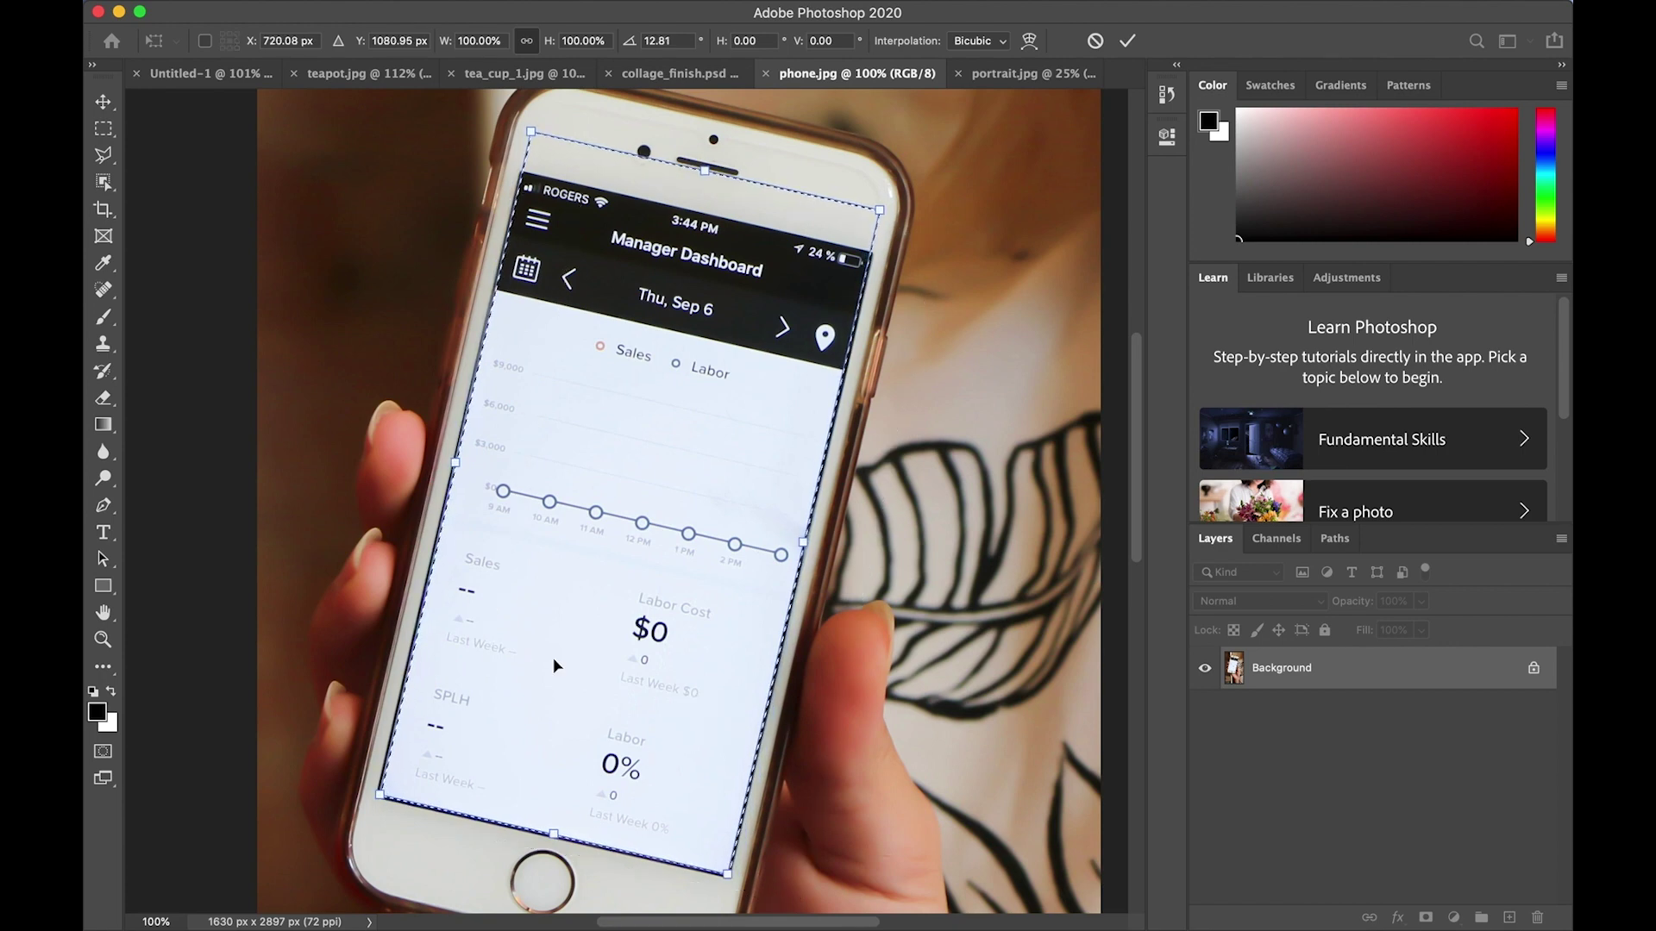
{"action": "left_click_drag", "start_coordinate": [704, 168], "coordinate": [678, 231]}
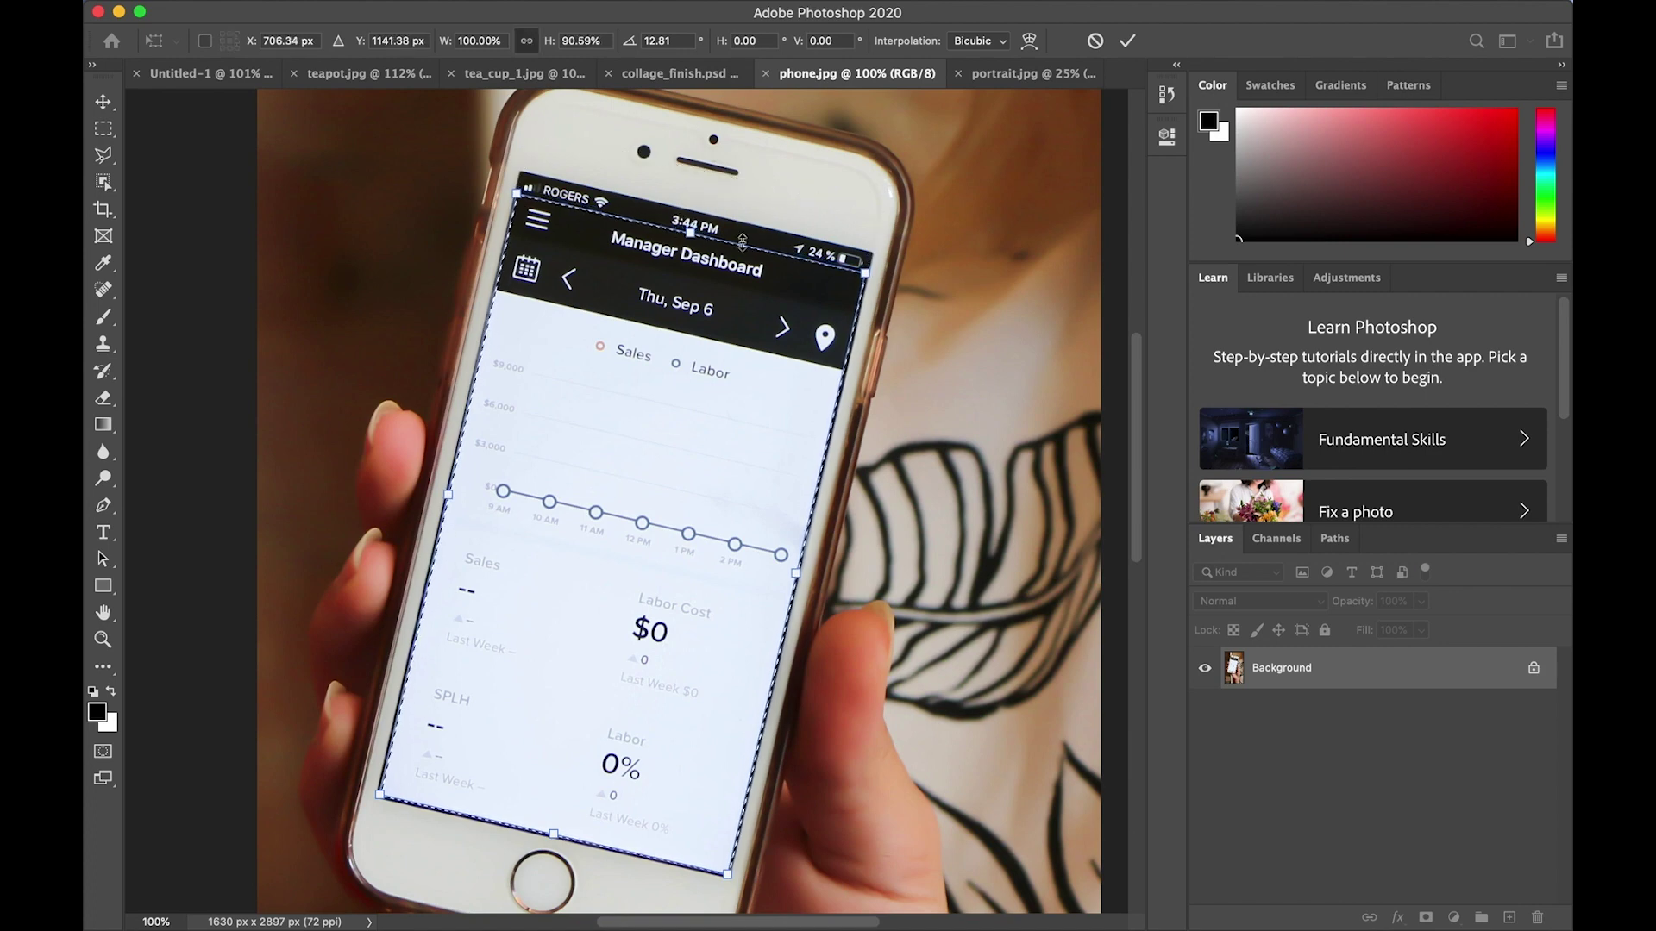
{"action": "key", "text": "Return"}
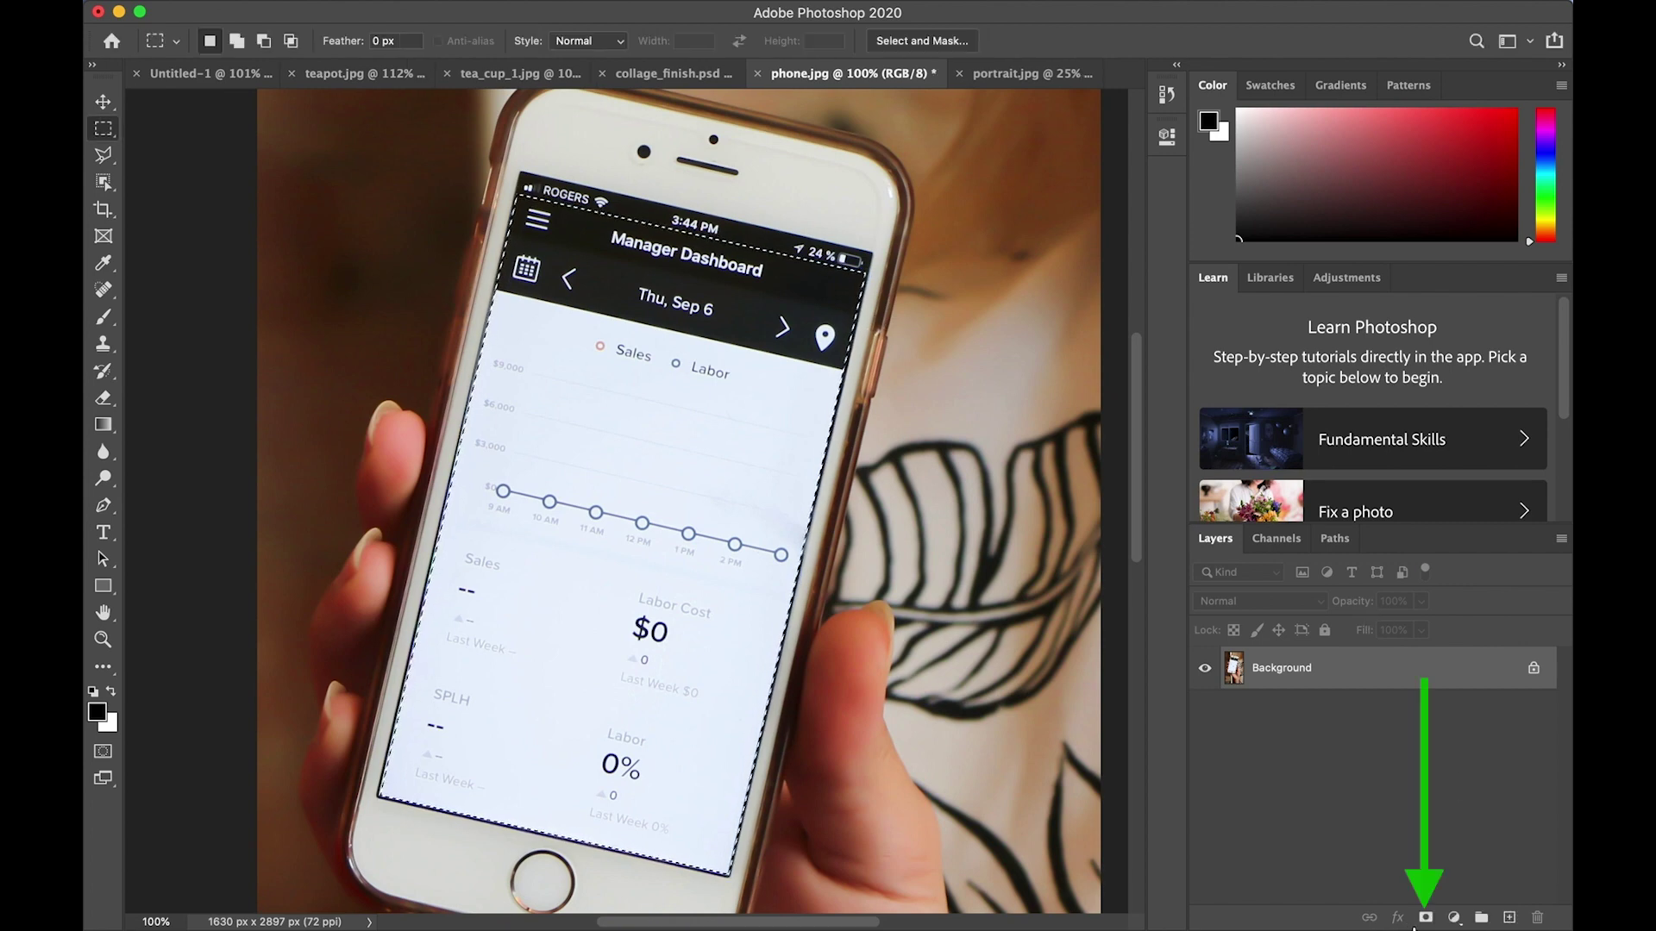
Step: Add a layer mask to Layer 0 from the screen selection, leaving only the screen visible
{"action": "left_click", "coordinate": [1426, 919]}
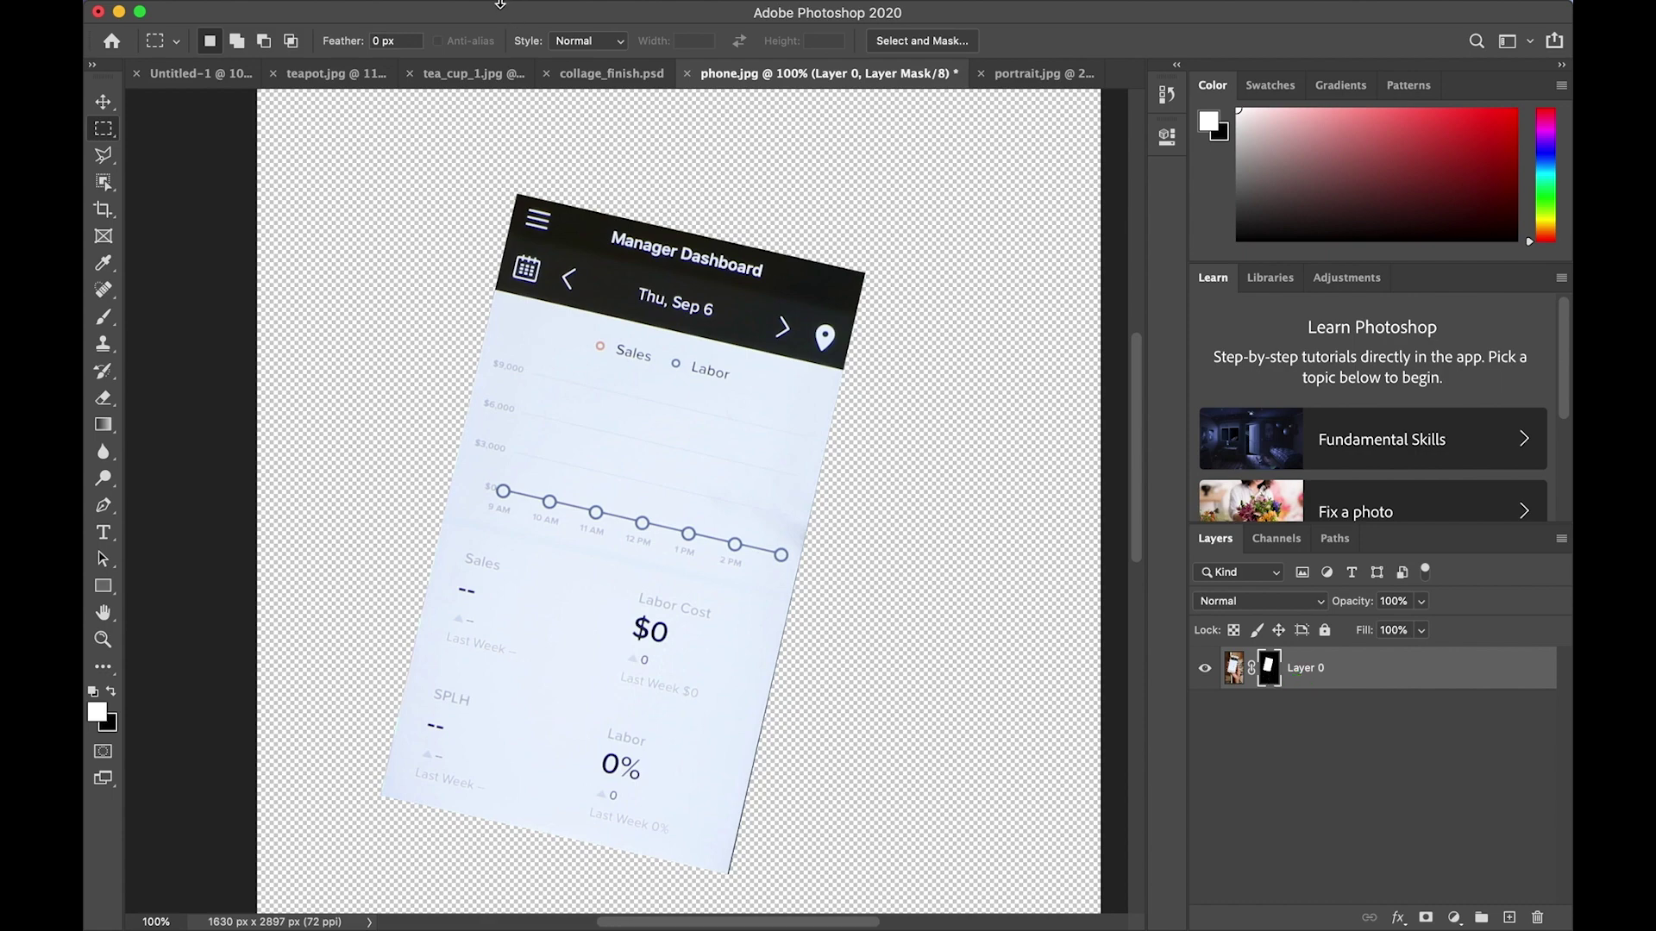
{"action": "mouse_move", "coordinate": [501, 4]}
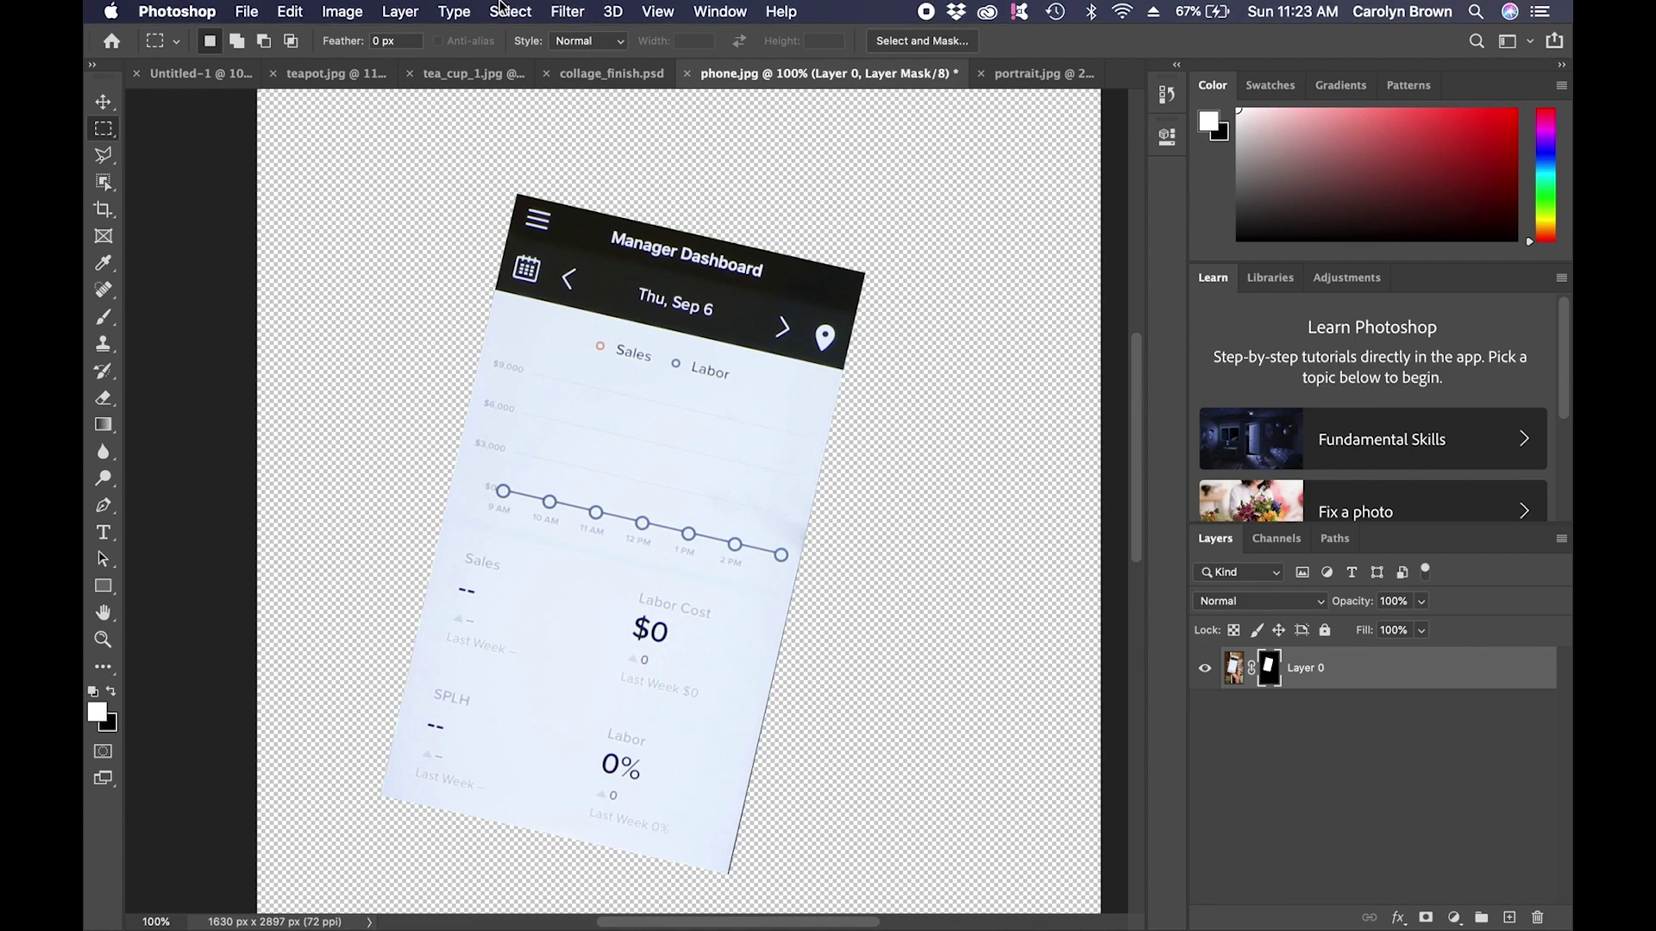
Step: Invert the phone layer's mask with Image > Adjustments > Invert so the screen turns transparent
{"action": "left_click", "coordinate": [343, 11]}
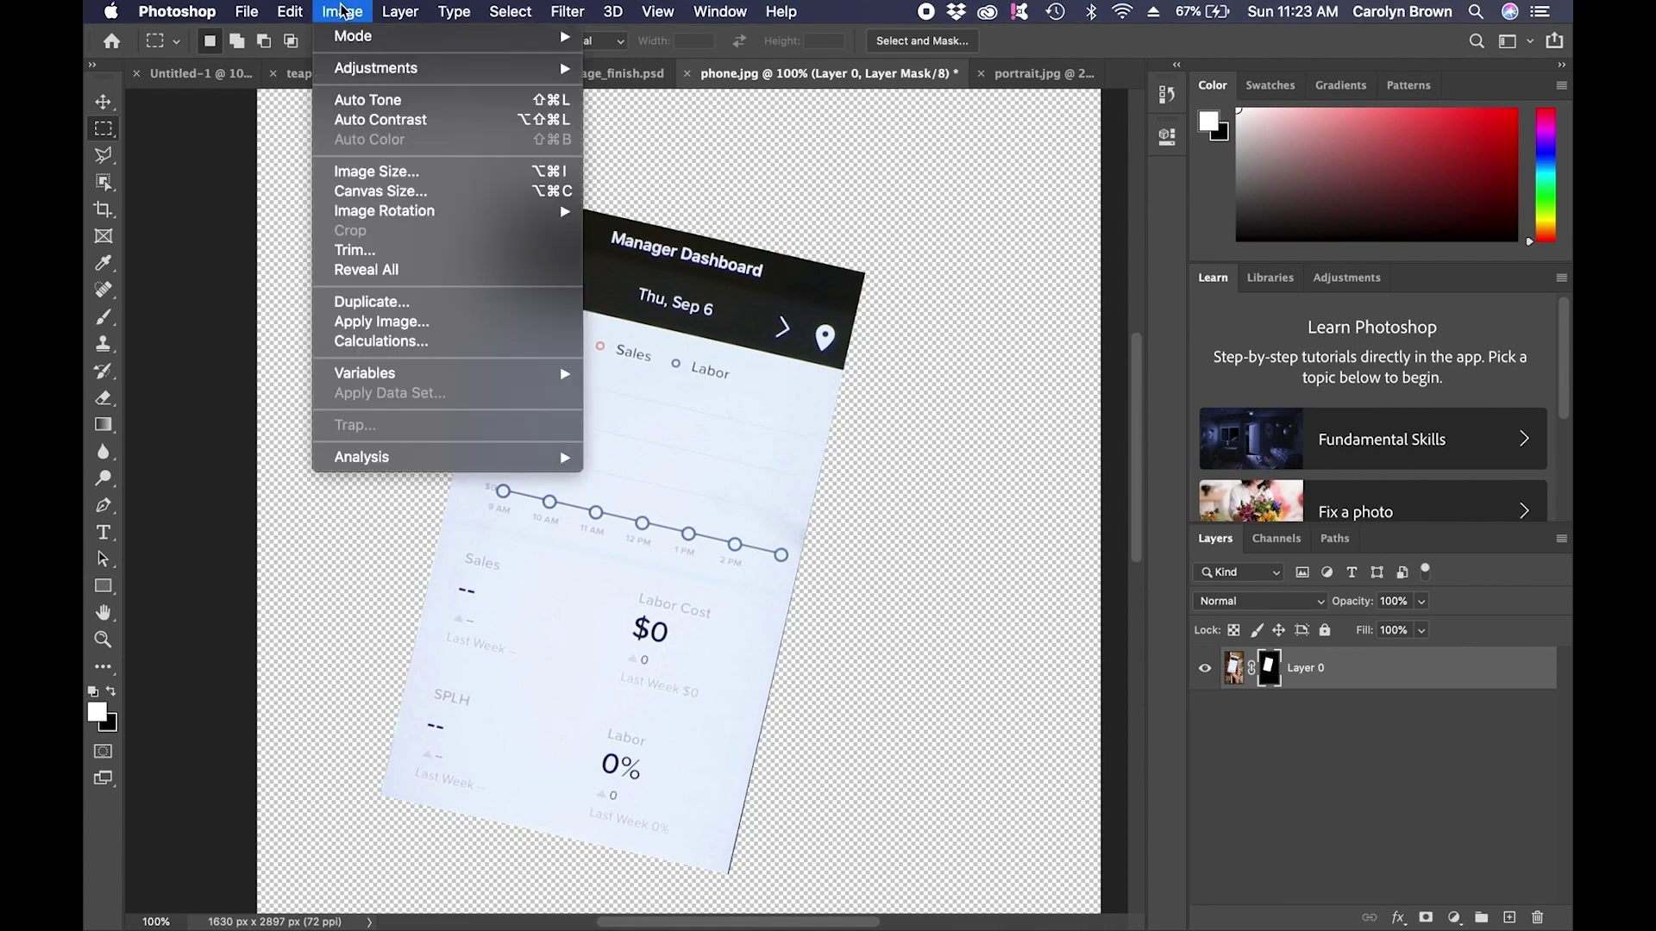
{"action": "mouse_move", "coordinate": [352, 72]}
{"action": "mouse_move", "coordinate": [515, 75]}
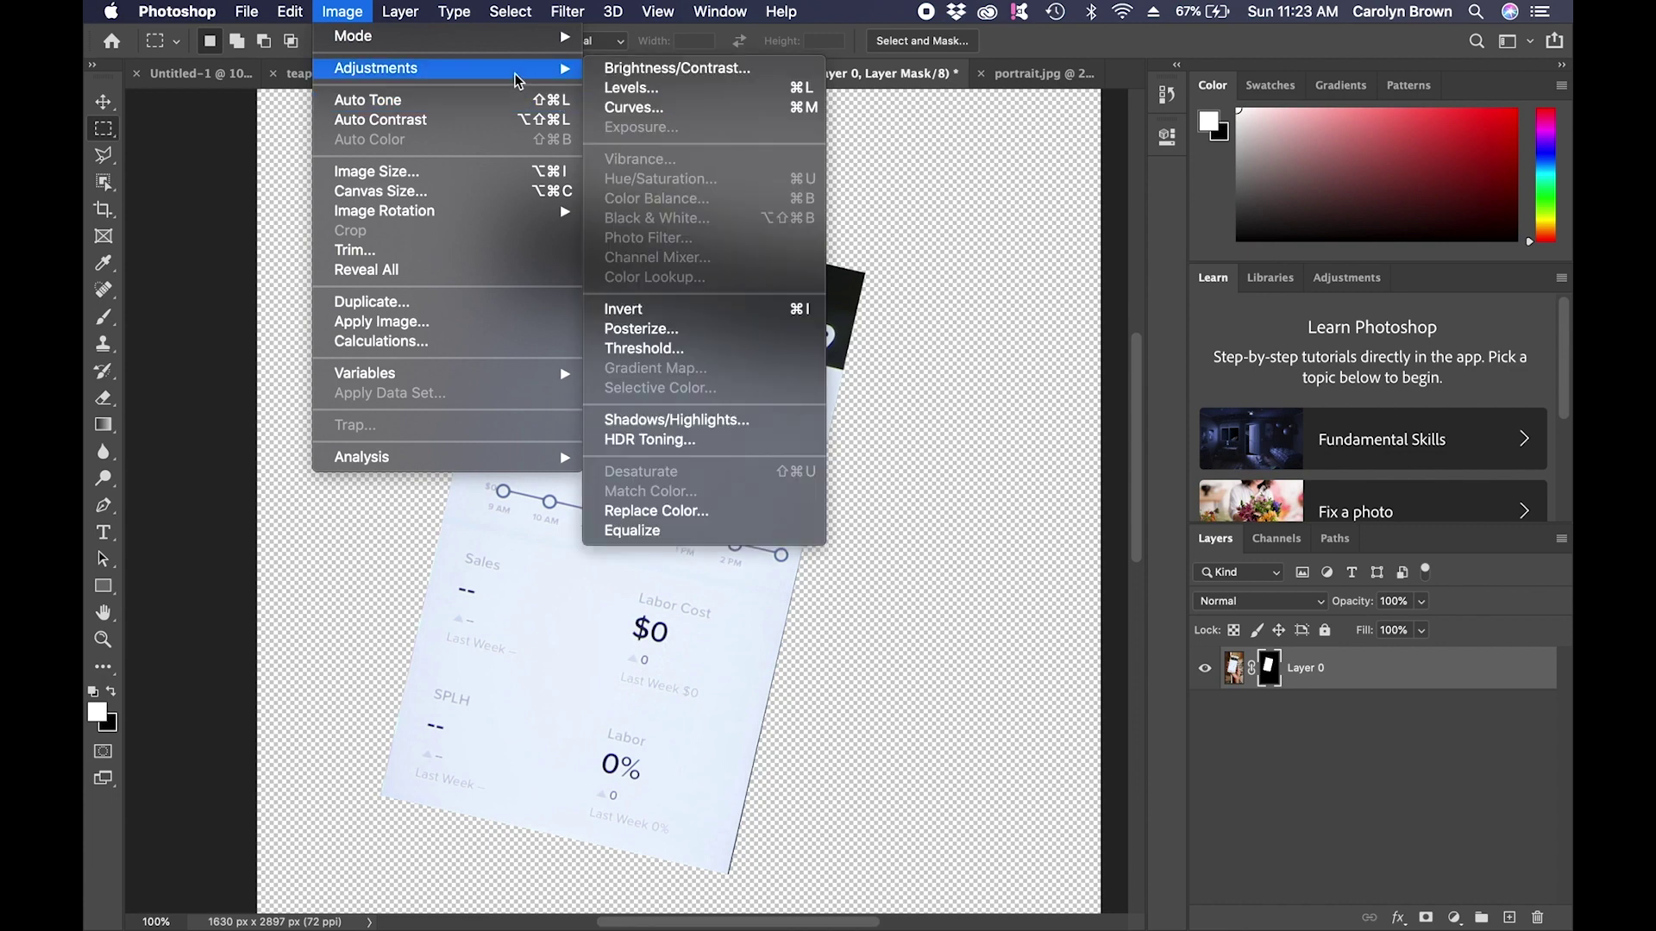
{"action": "left_click", "coordinate": [752, 318]}
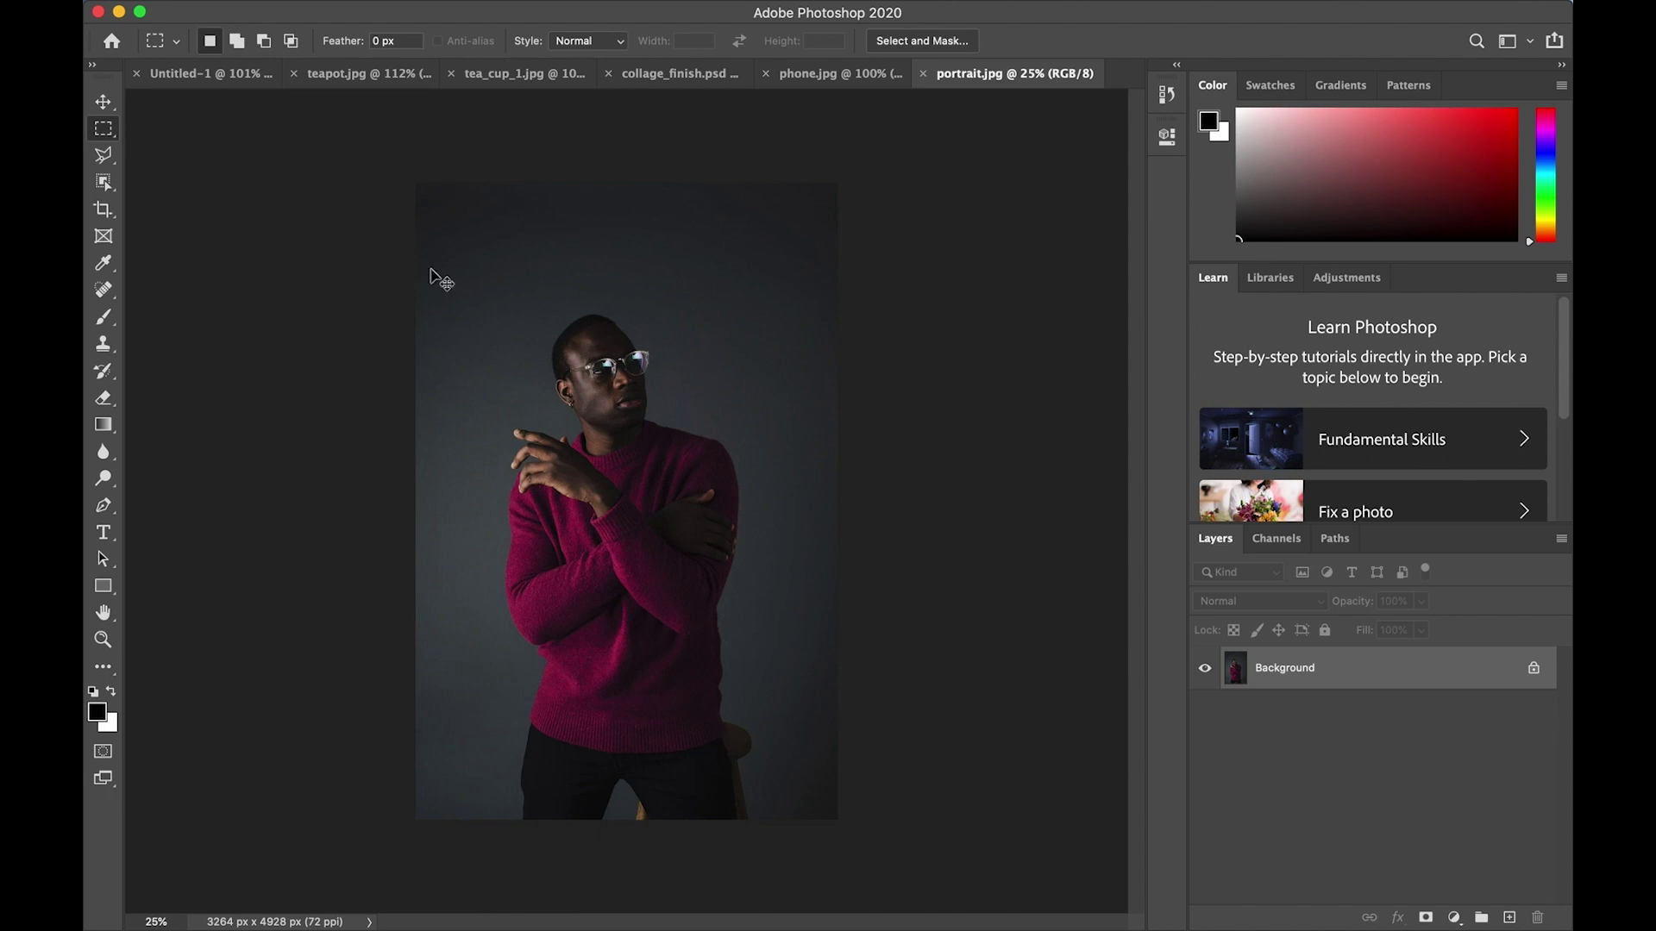
Step: Select all of portrait.jpg and drag it into phone.jpg as Layer 1, then zoom out
{"action": "key", "text": "super+a"}
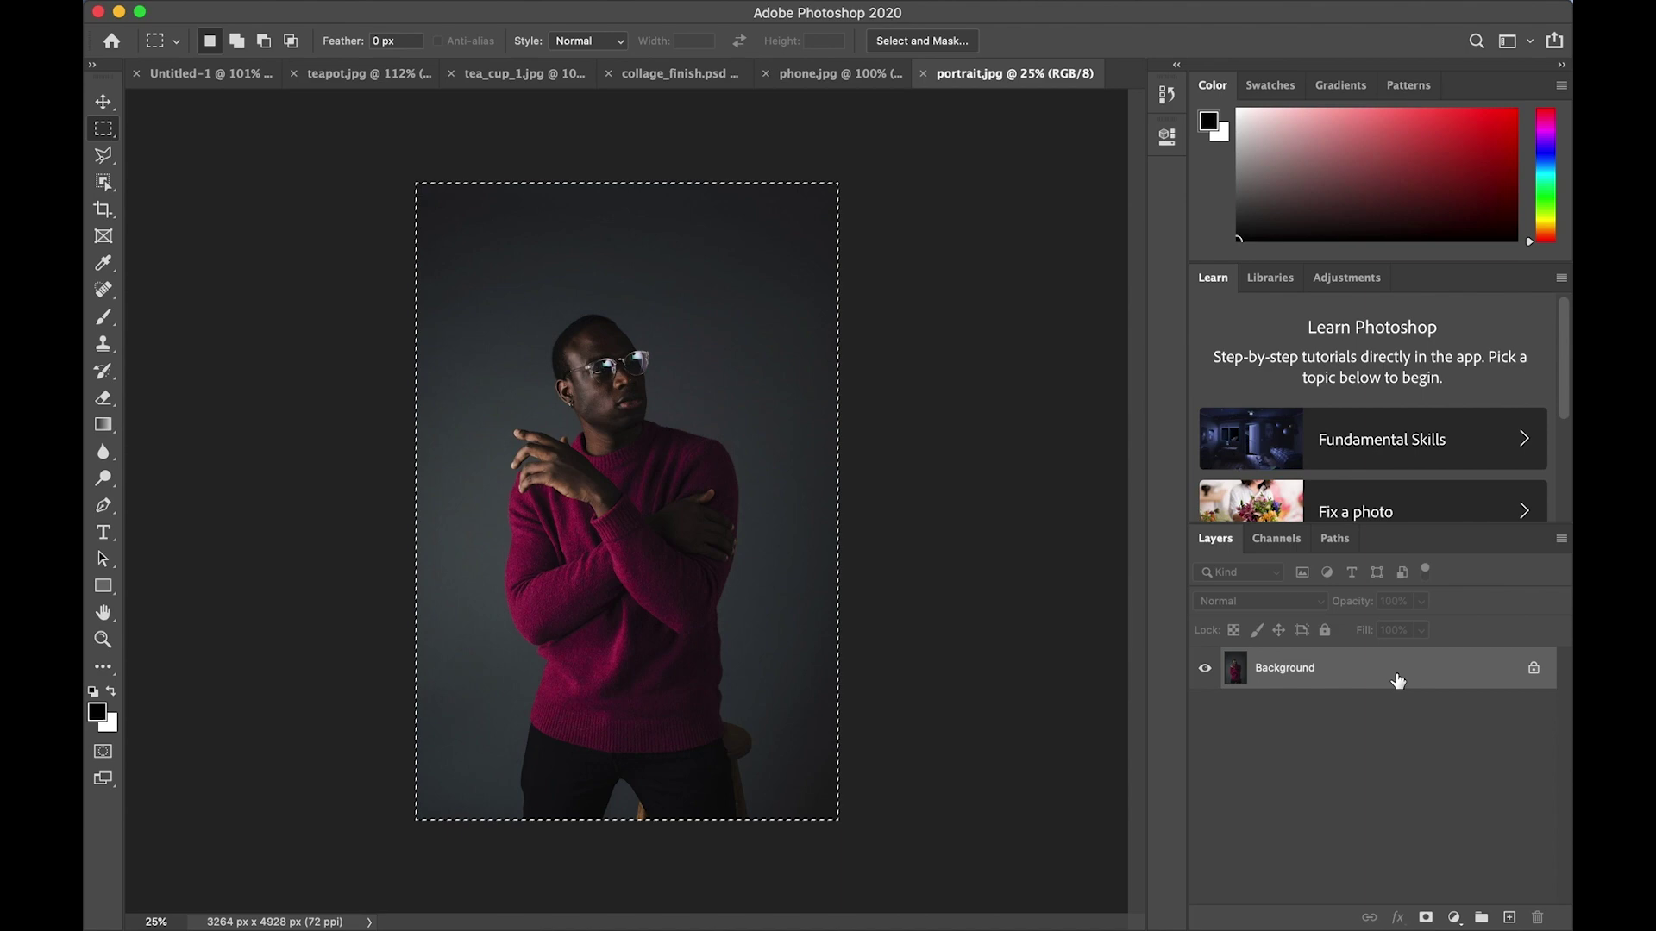
{"action": "left_click_drag", "start_coordinate": [1397, 681], "coordinate": [659, 540]}
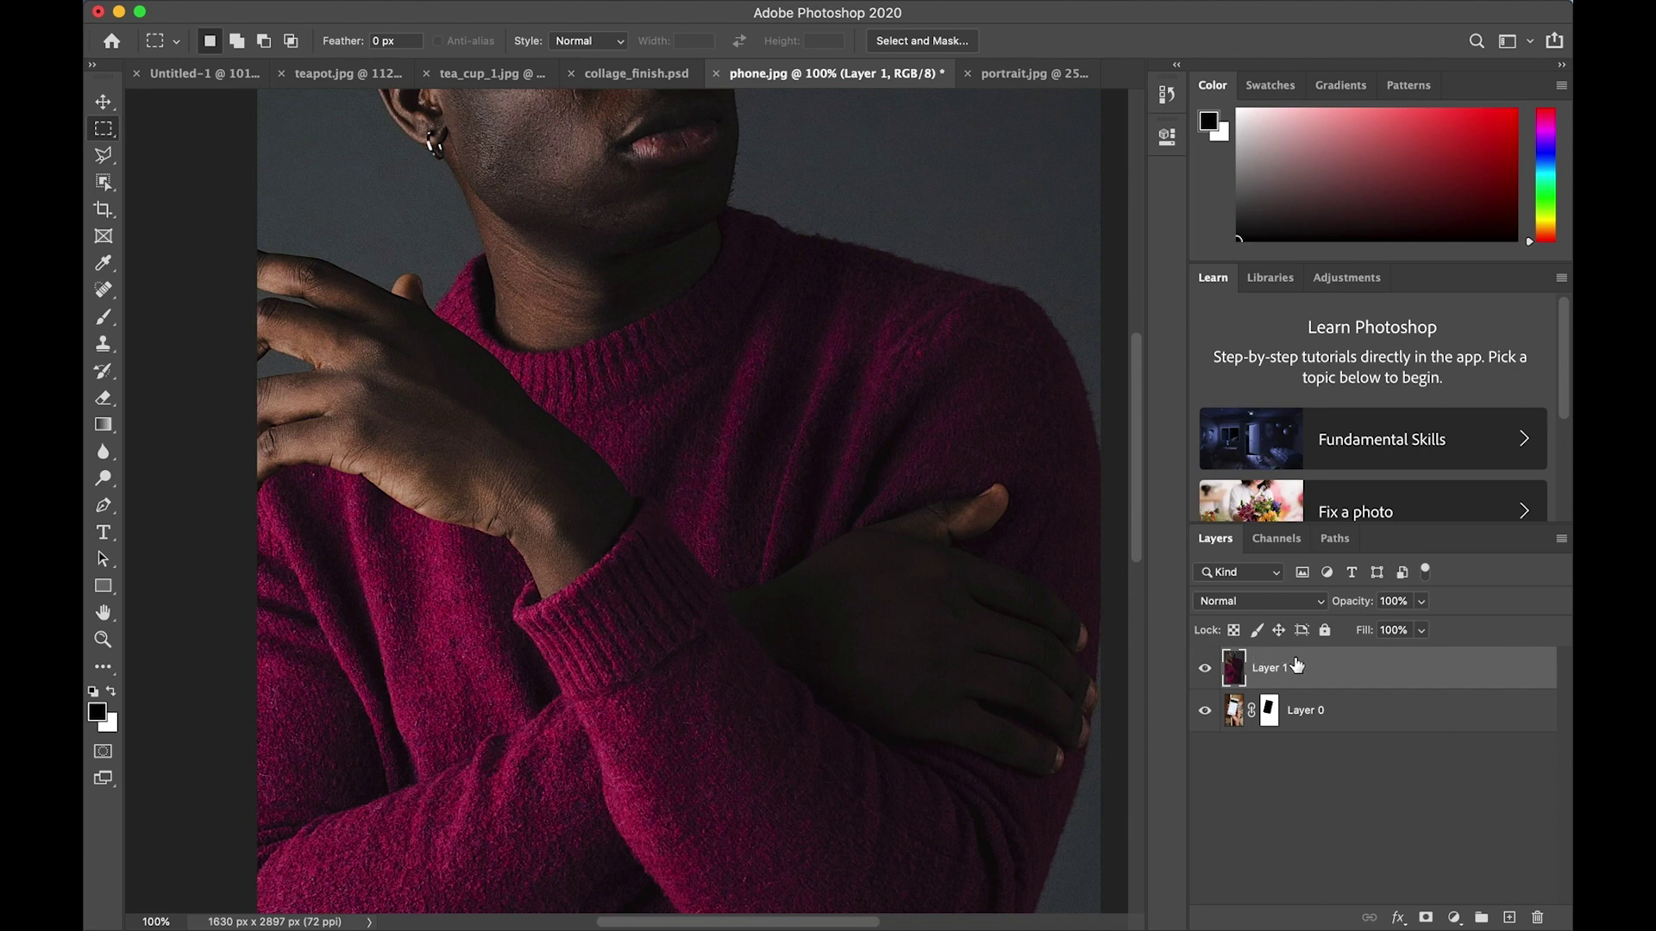
{"action": "key", "text": "super+0"}
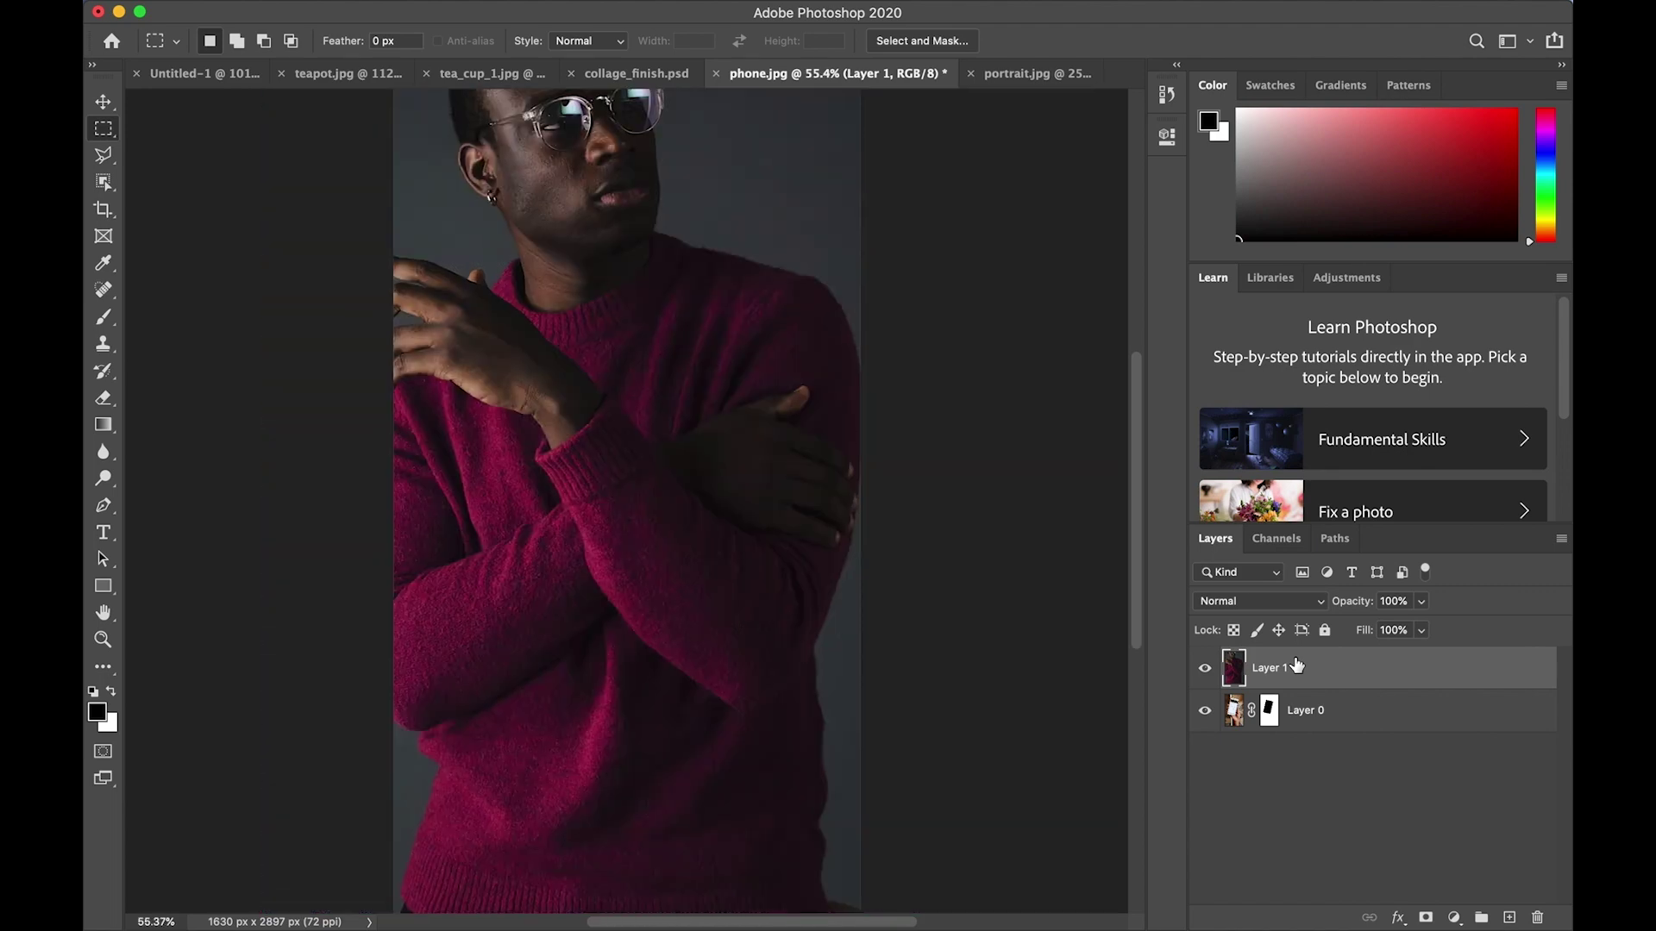
Step: Scale the portrait layer down to about 59% from its corners with the Move tool
{"action": "left_click", "coordinate": [103, 105]}
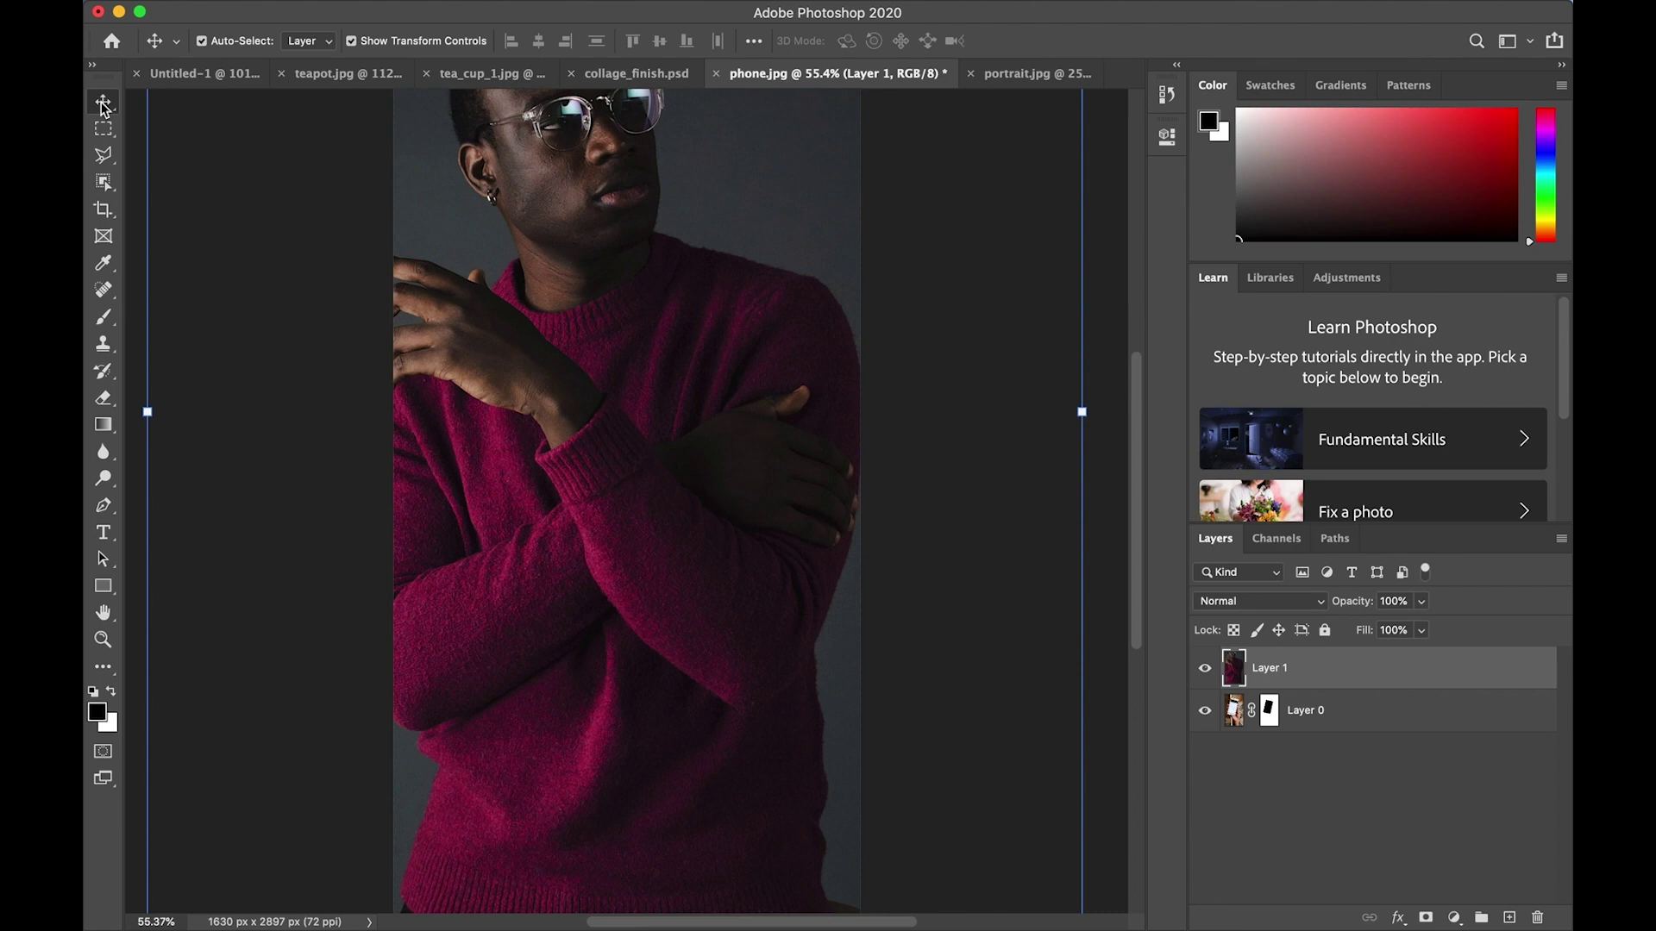
{"action": "key", "text": "super+minus"}
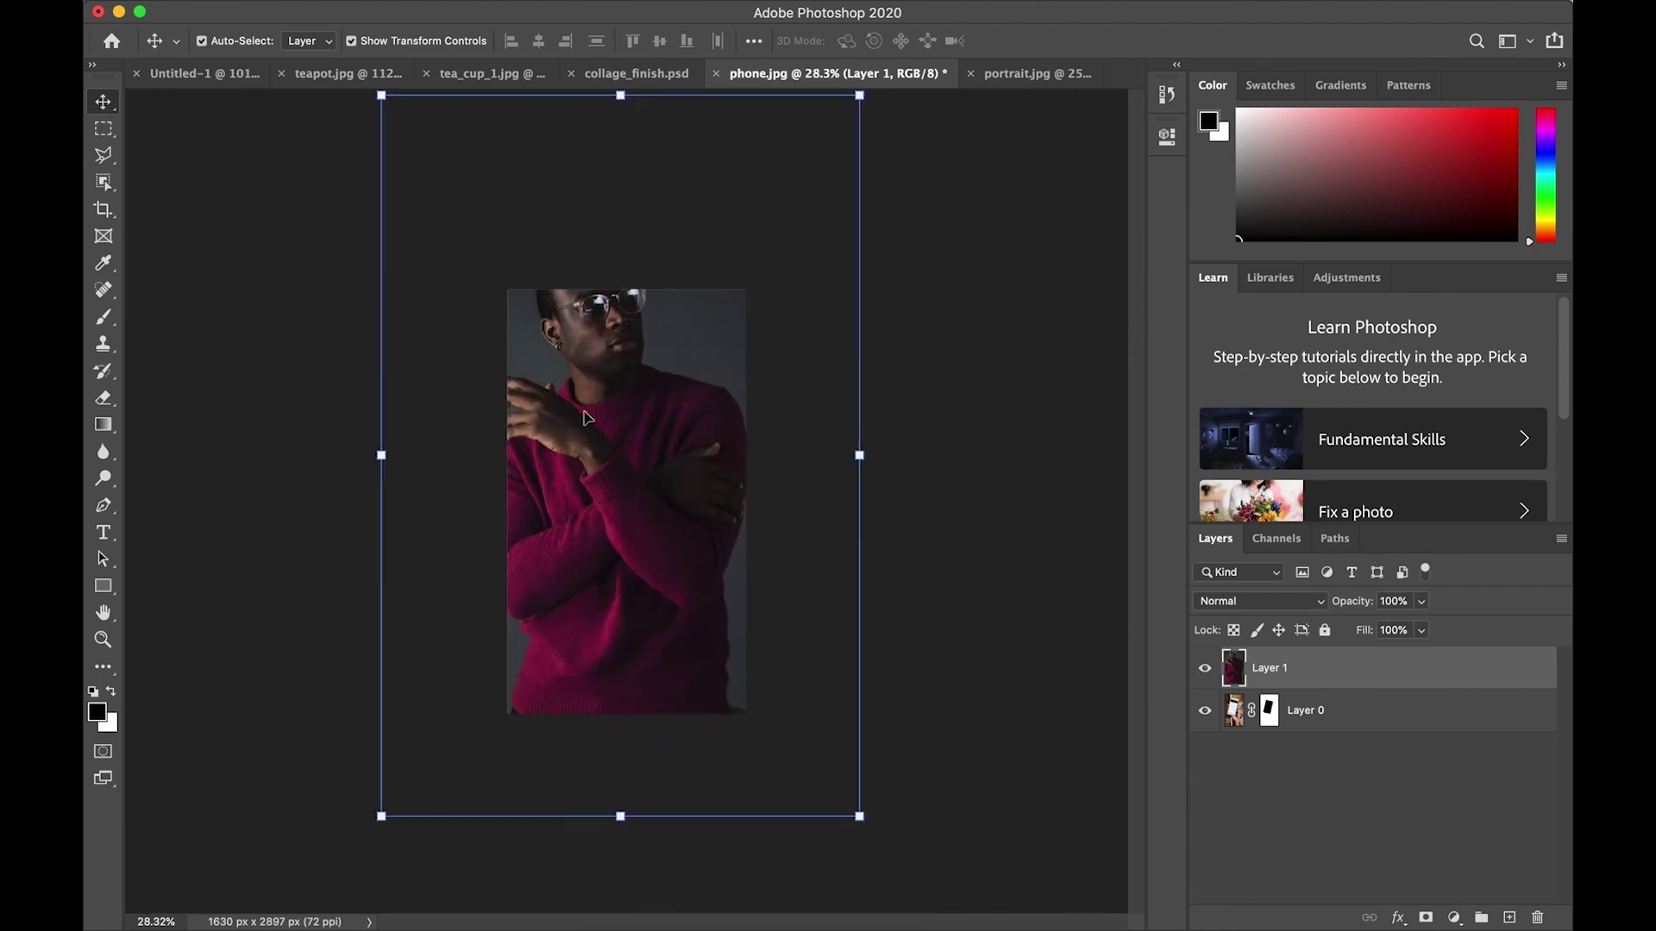
{"action": "left_click_drag", "start_coordinate": [862, 822], "coordinate": [778, 736]}
{"action": "left_click_drag", "start_coordinate": [380, 96], "coordinate": [499, 298]}
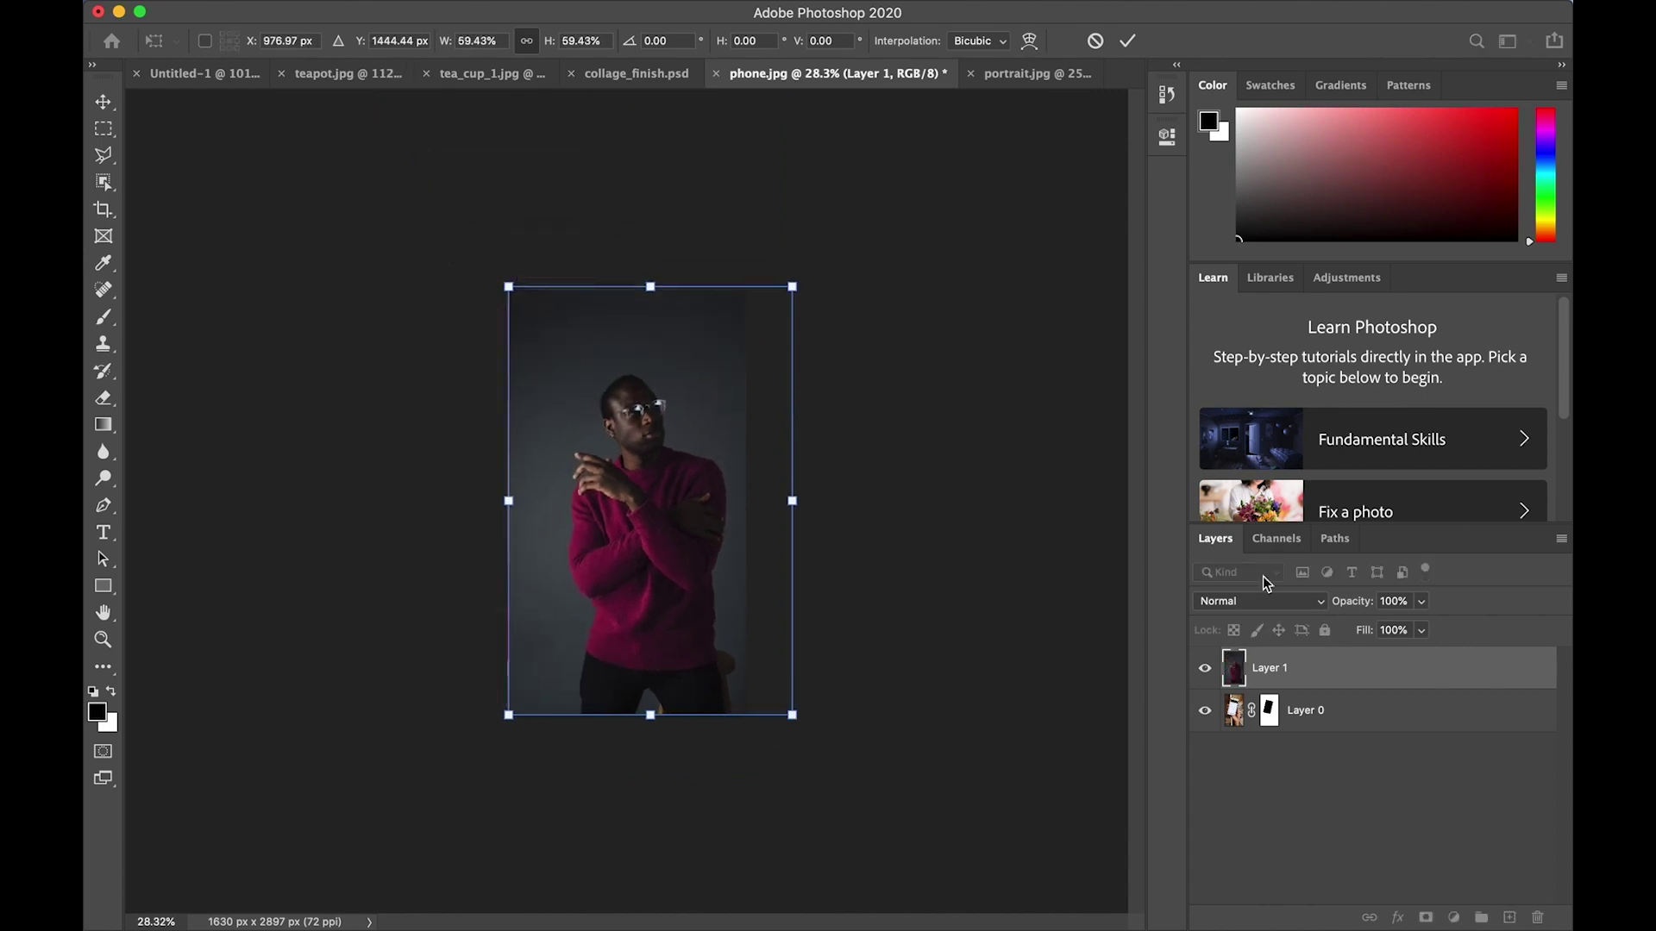
{"action": "key", "text": "Return"}
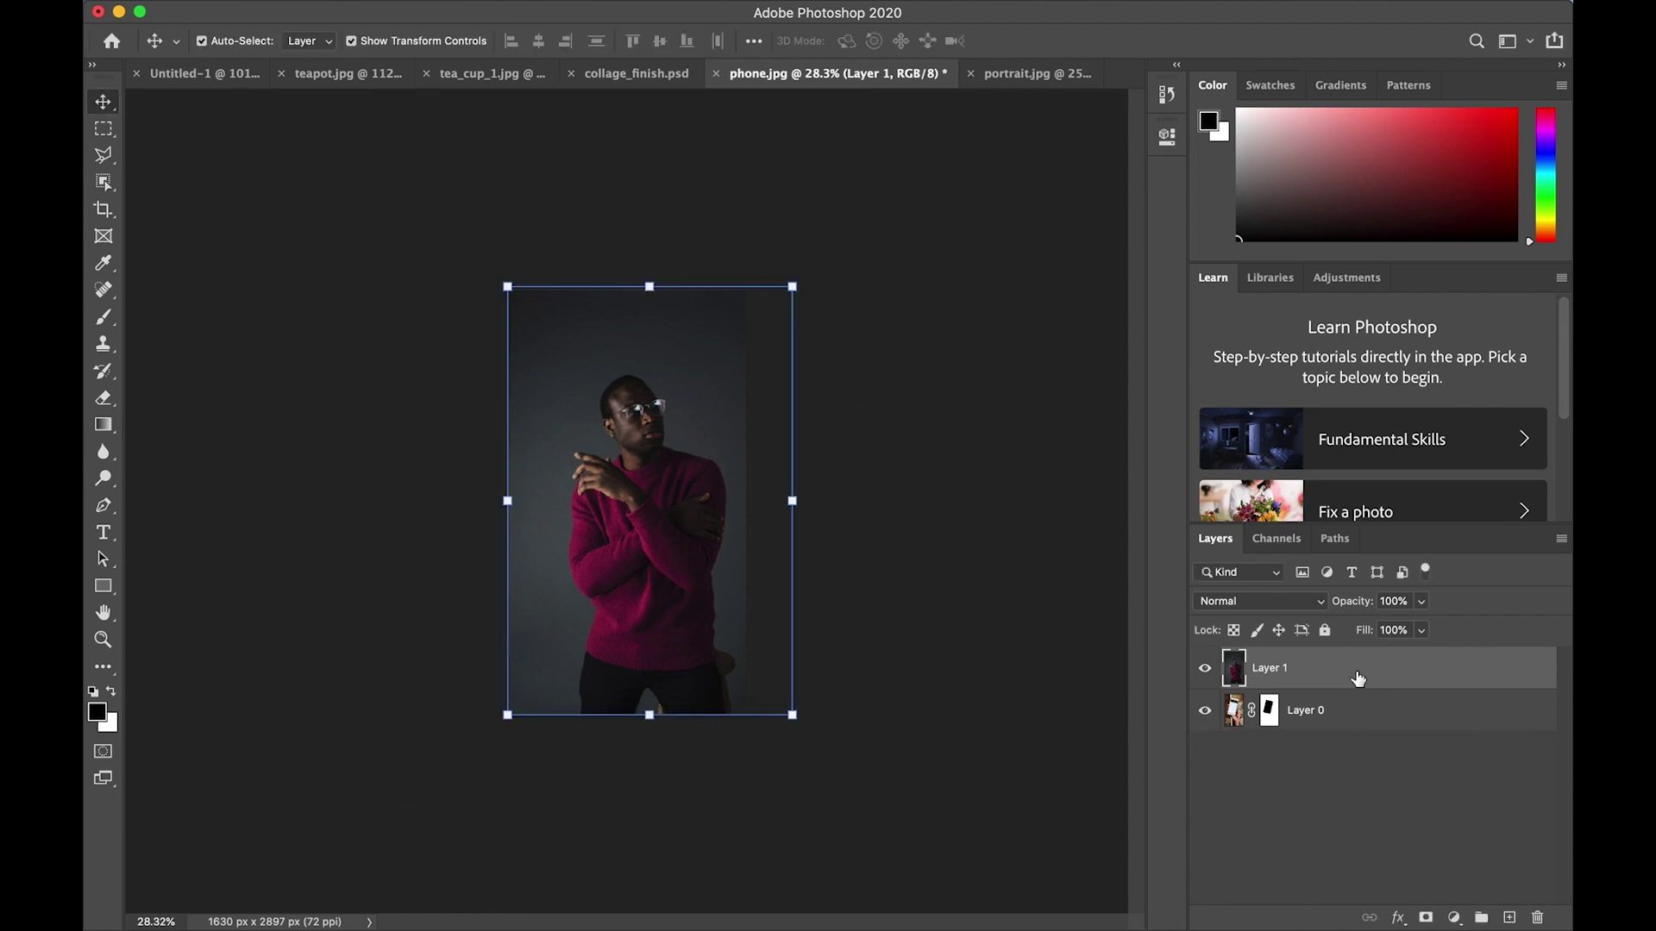
Step: Move Layer 1 below the phone layer, then shrink it to about 89% and position it in the screen
{"action": "left_click_drag", "start_coordinate": [1358, 679], "coordinate": [1356, 729]}
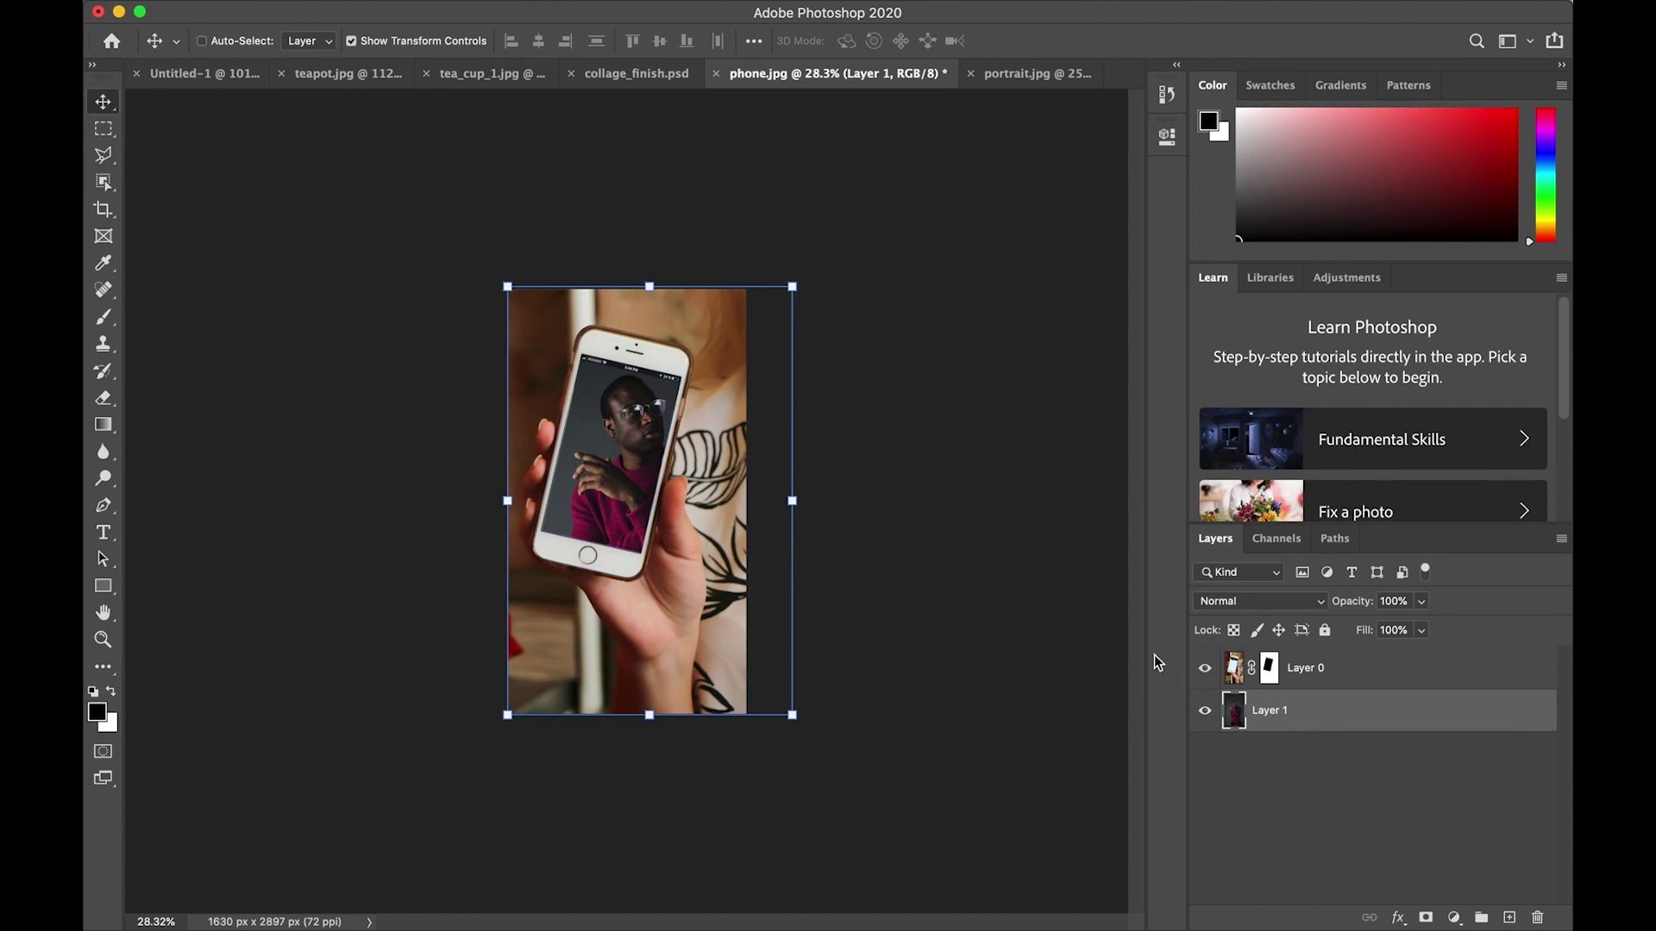
{"action": "key", "text": "super+equal"}
{"action": "key", "text": "super+equal"}
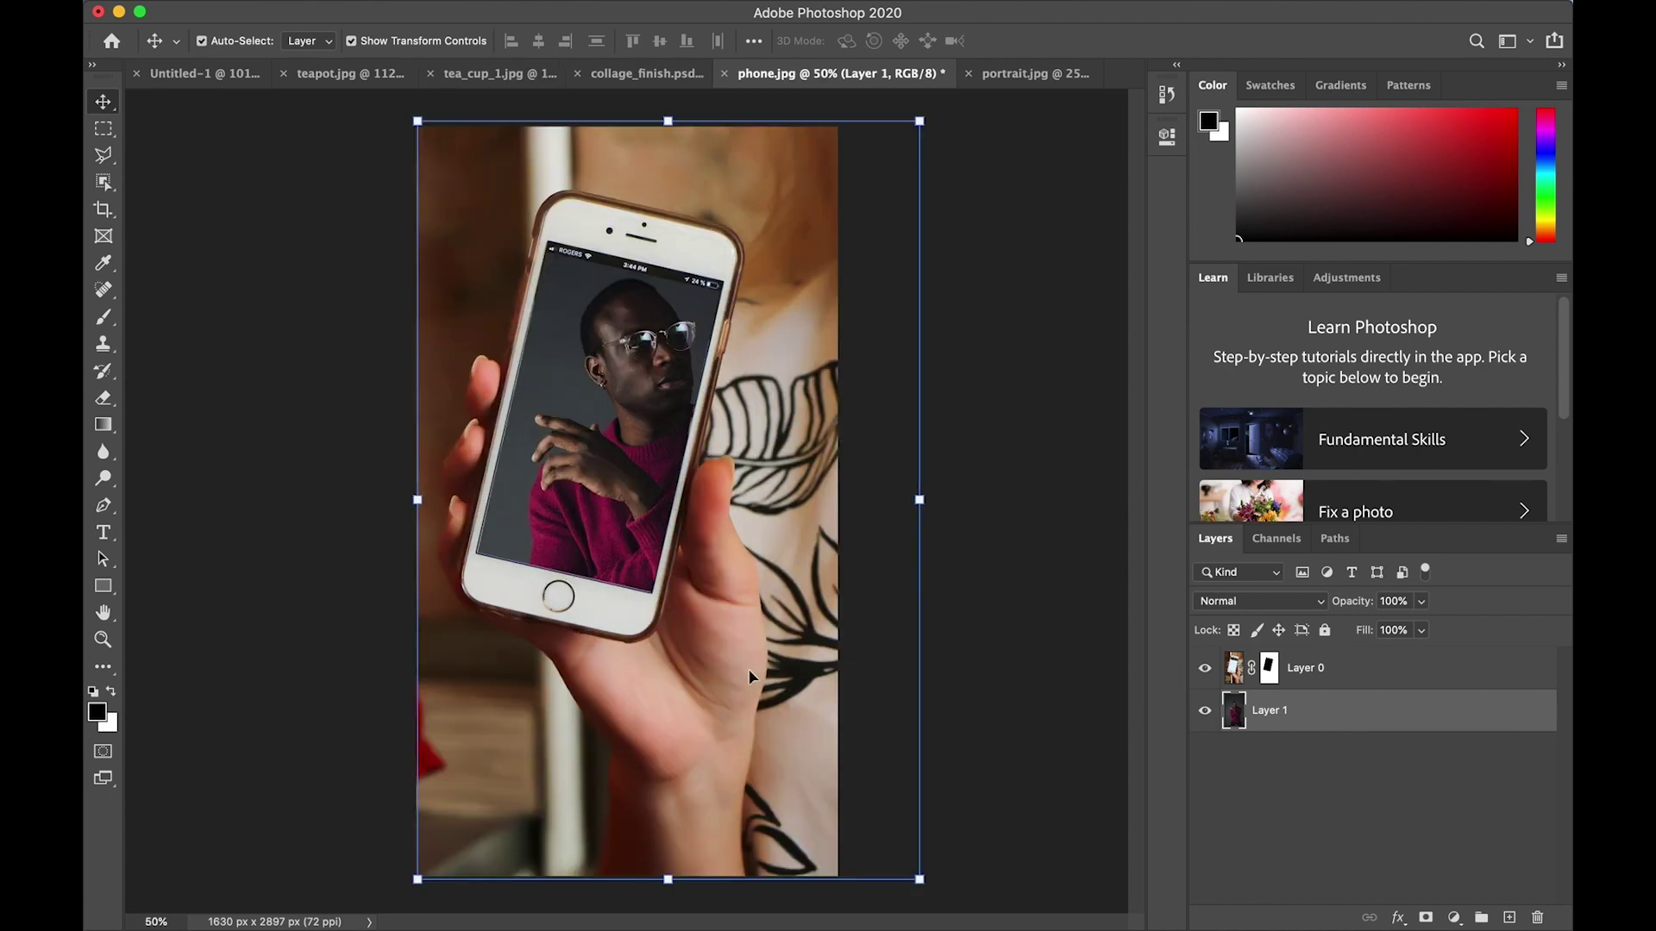
{"action": "left_click_drag", "start_coordinate": [634, 477], "coordinate": [616, 486]}
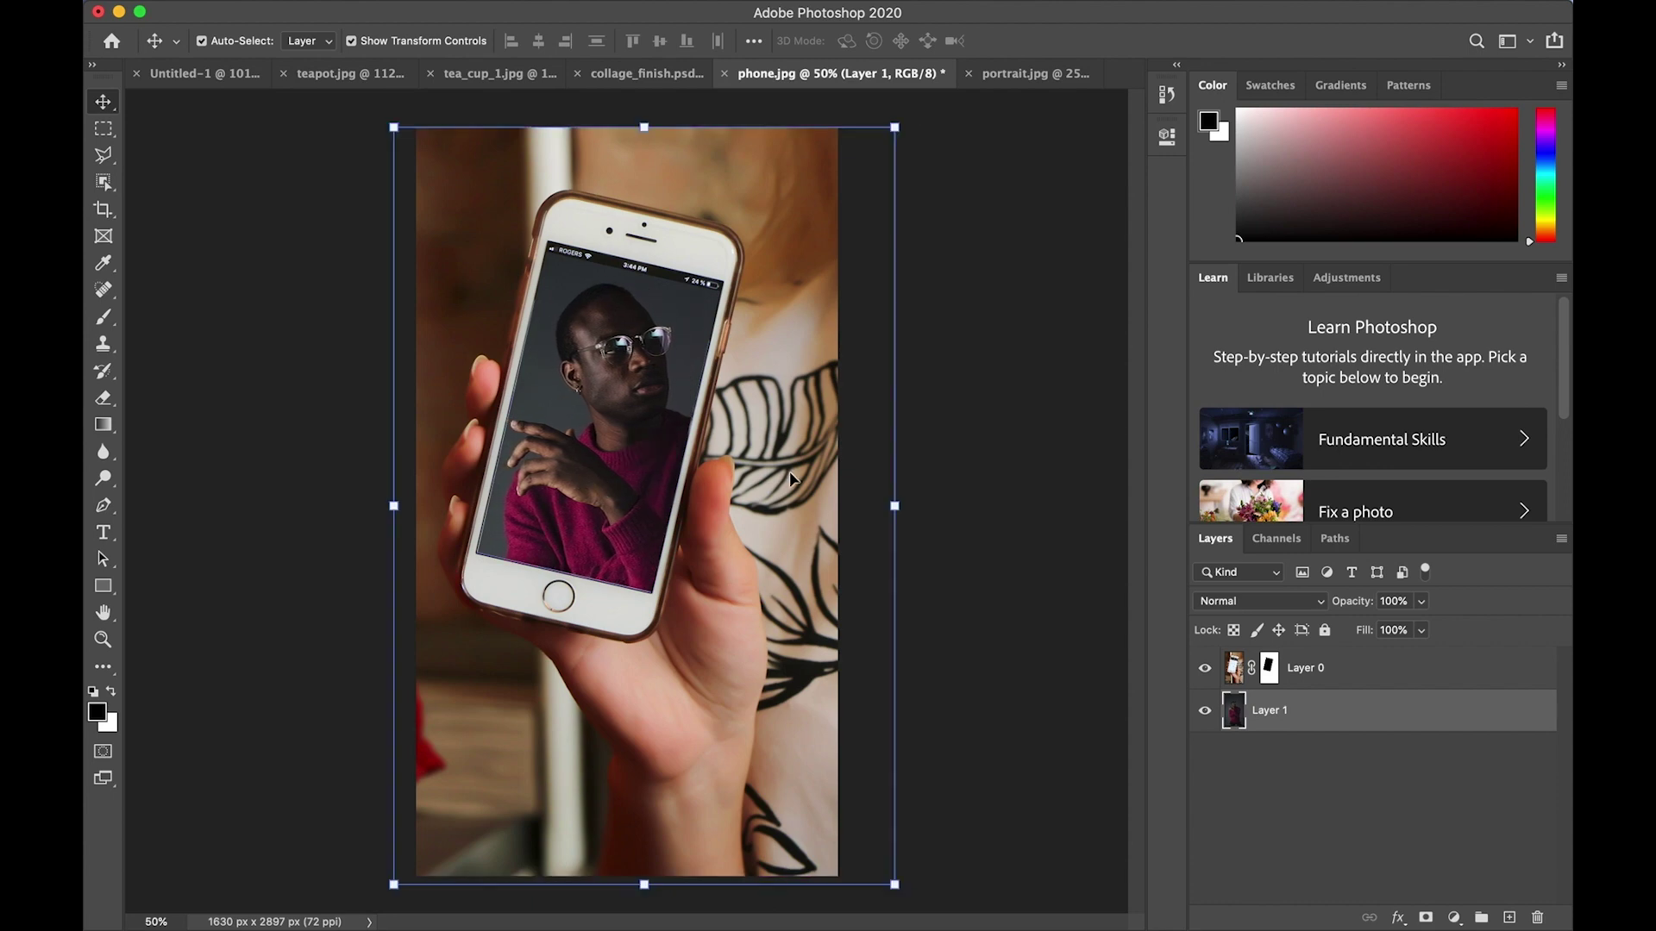
{"action": "left_click_drag", "start_coordinate": [894, 884], "coordinate": [839, 799]}
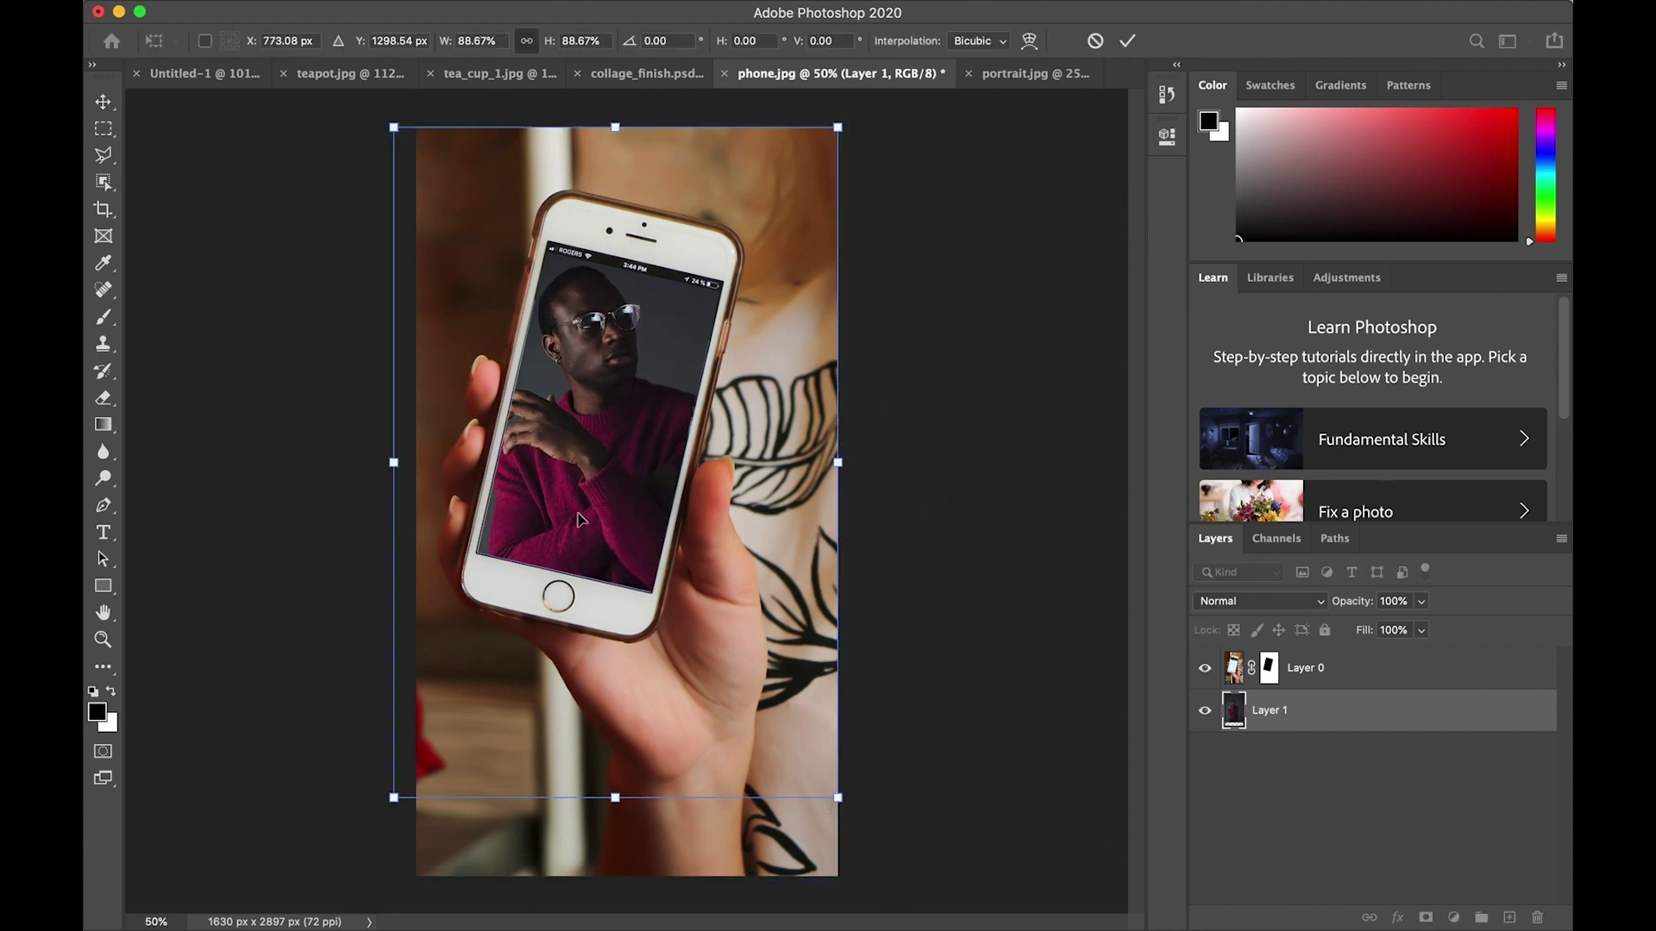
{"action": "left_click_drag", "start_coordinate": [576, 520], "coordinate": [600, 527]}
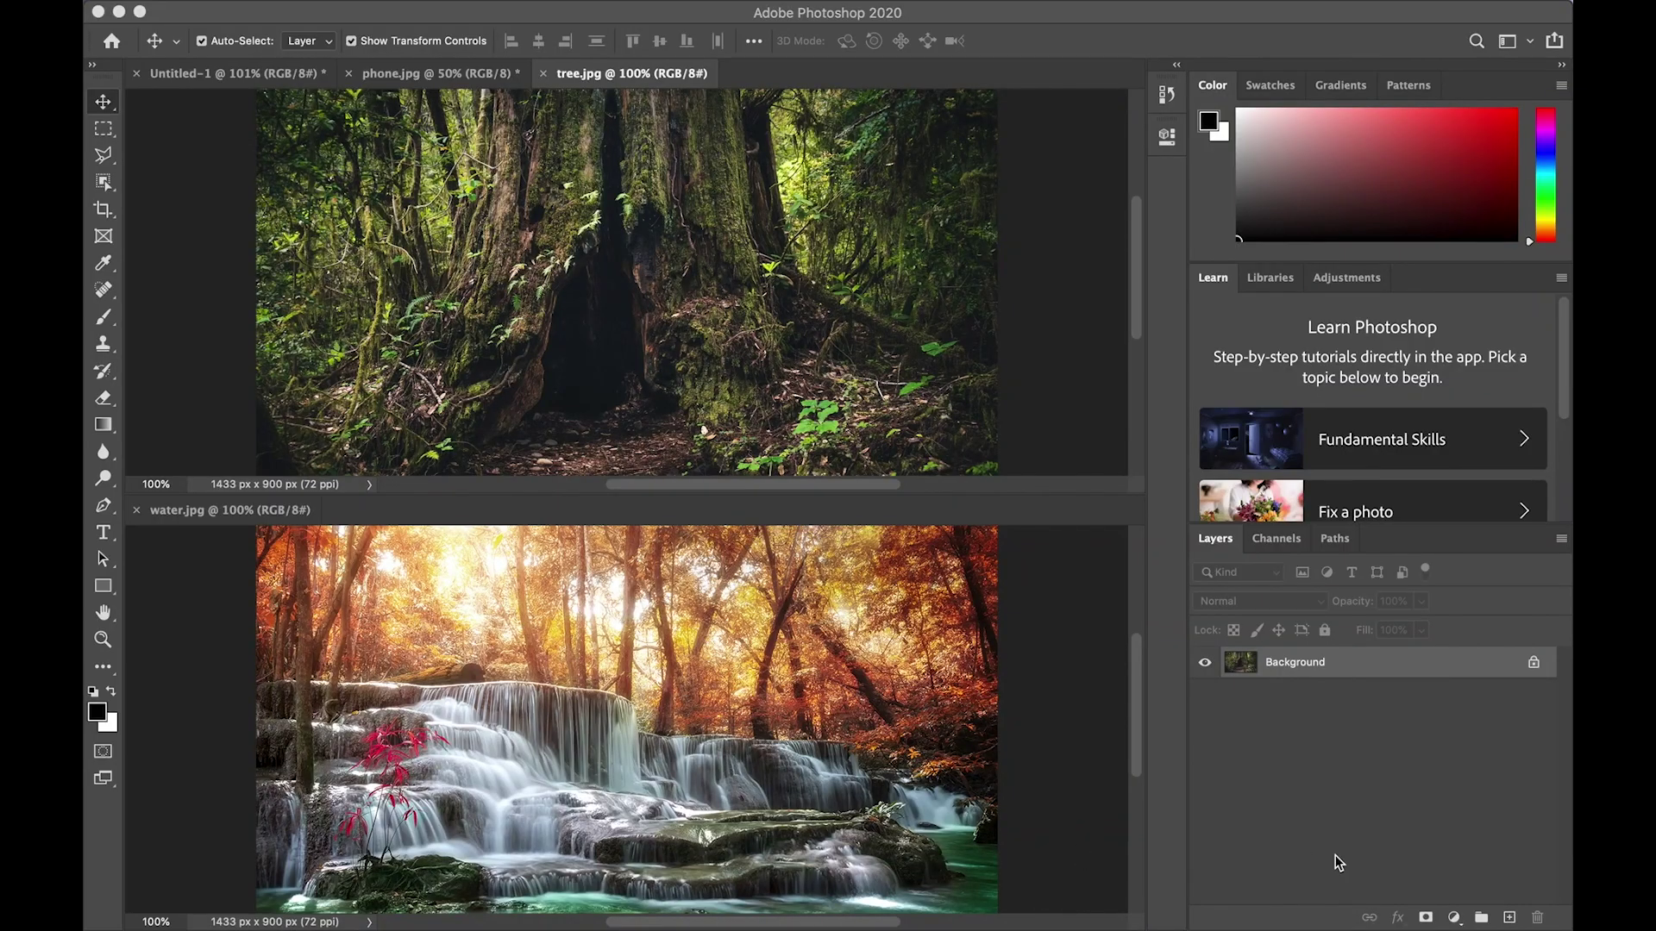
Step: Consolidate the documents into tabs and drag tree.jpg's layer into water.jpg as Layer 1
{"action": "left_click", "coordinate": [1088, 798]}
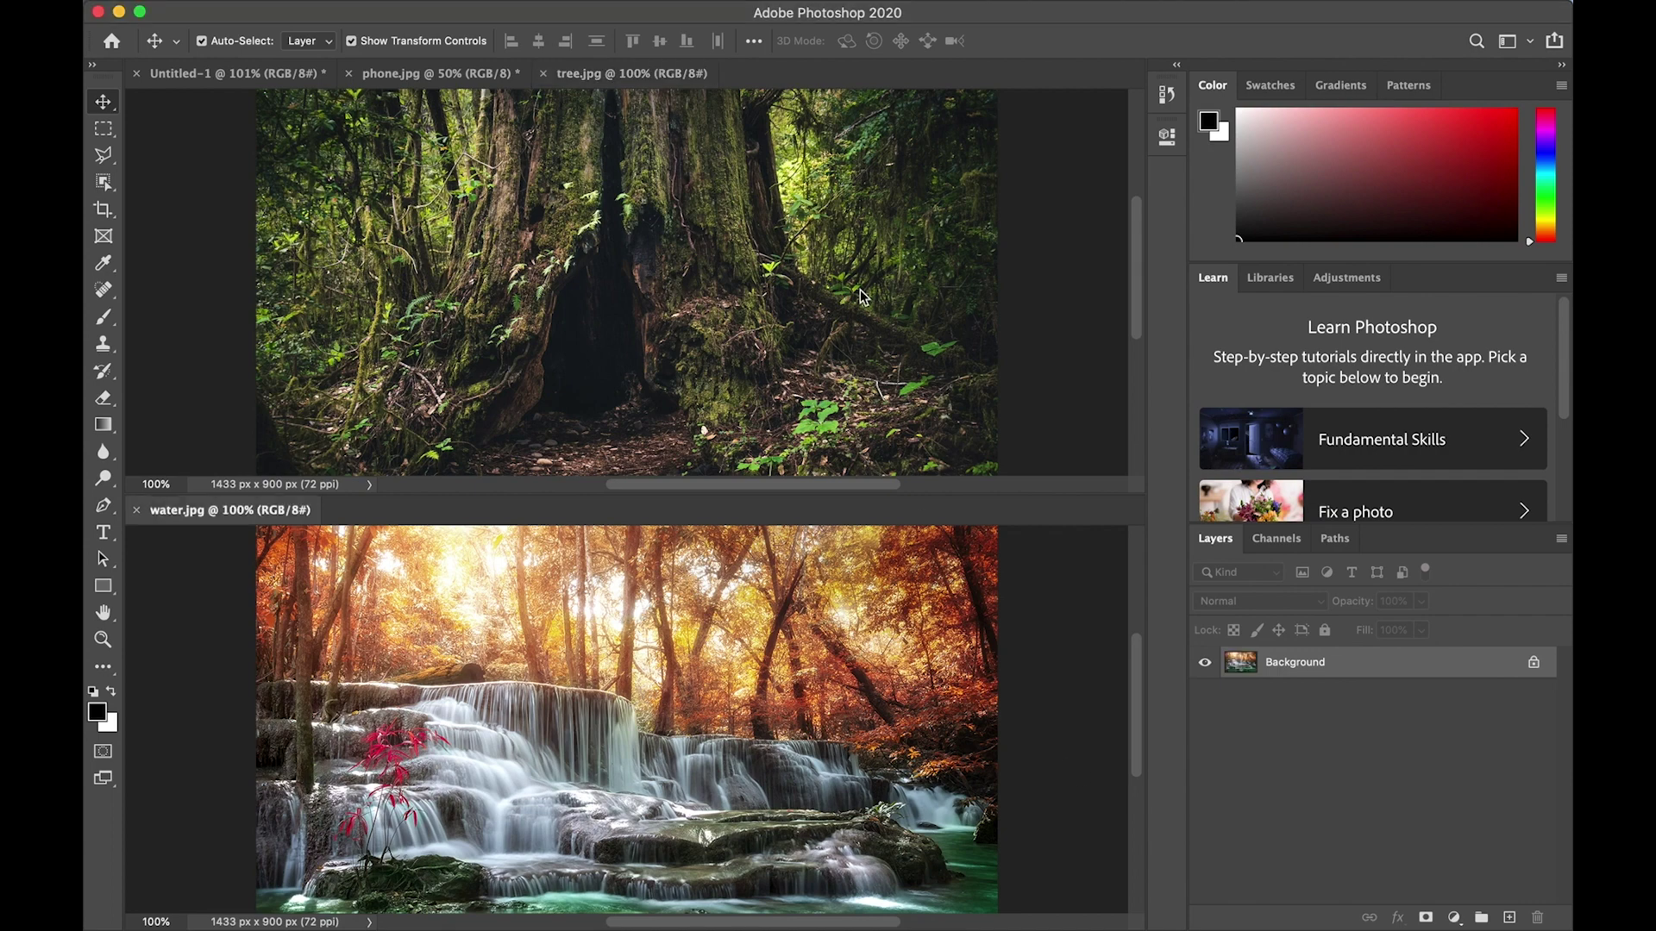
{"action": "left_click", "coordinate": [825, 79]}
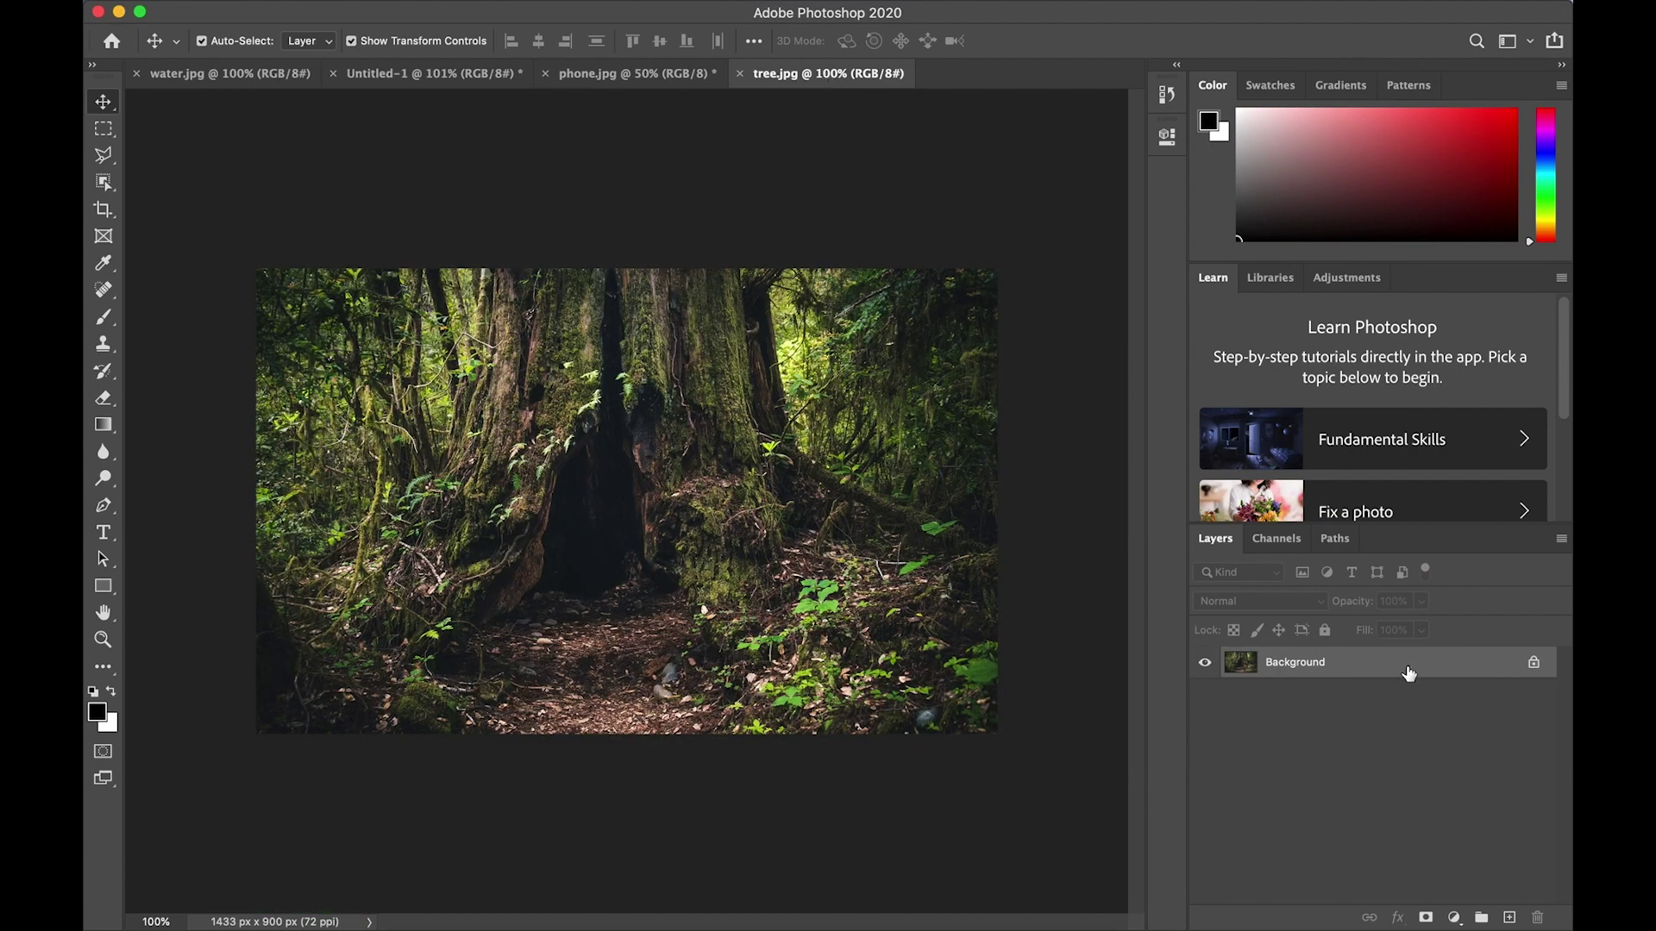
{"action": "left_click_drag", "start_coordinate": [1410, 672], "coordinate": [690, 516]}
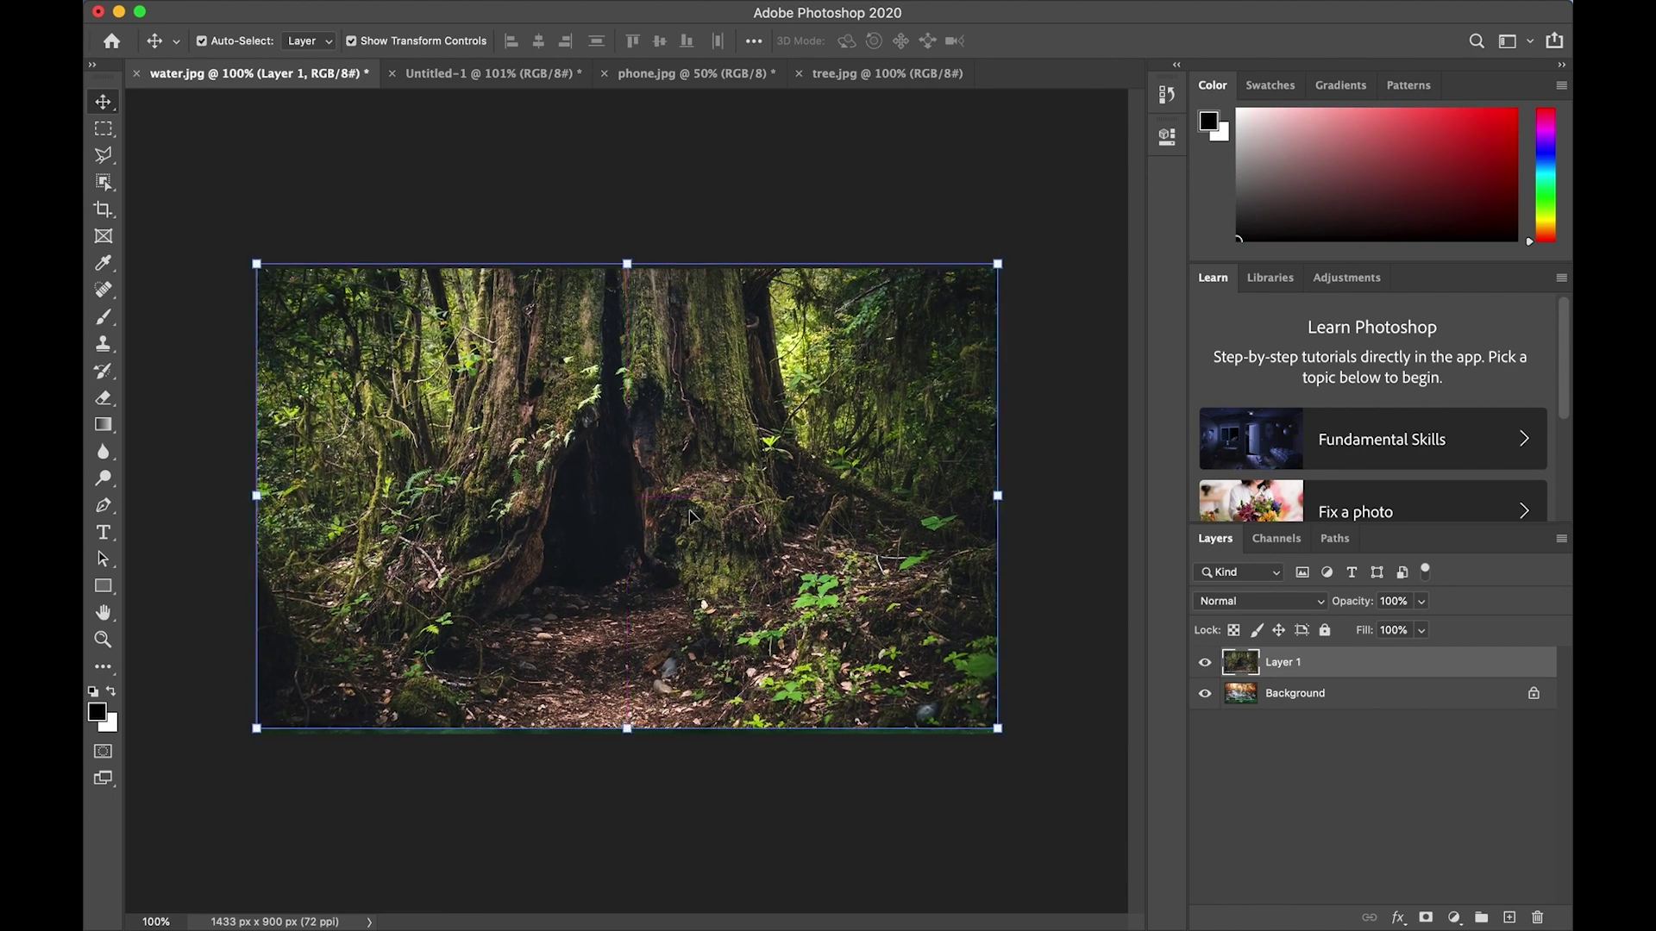
Step: Give Layer 1 a white layer mask and zoom in to 200%
{"action": "left_click", "coordinate": [1426, 918]}
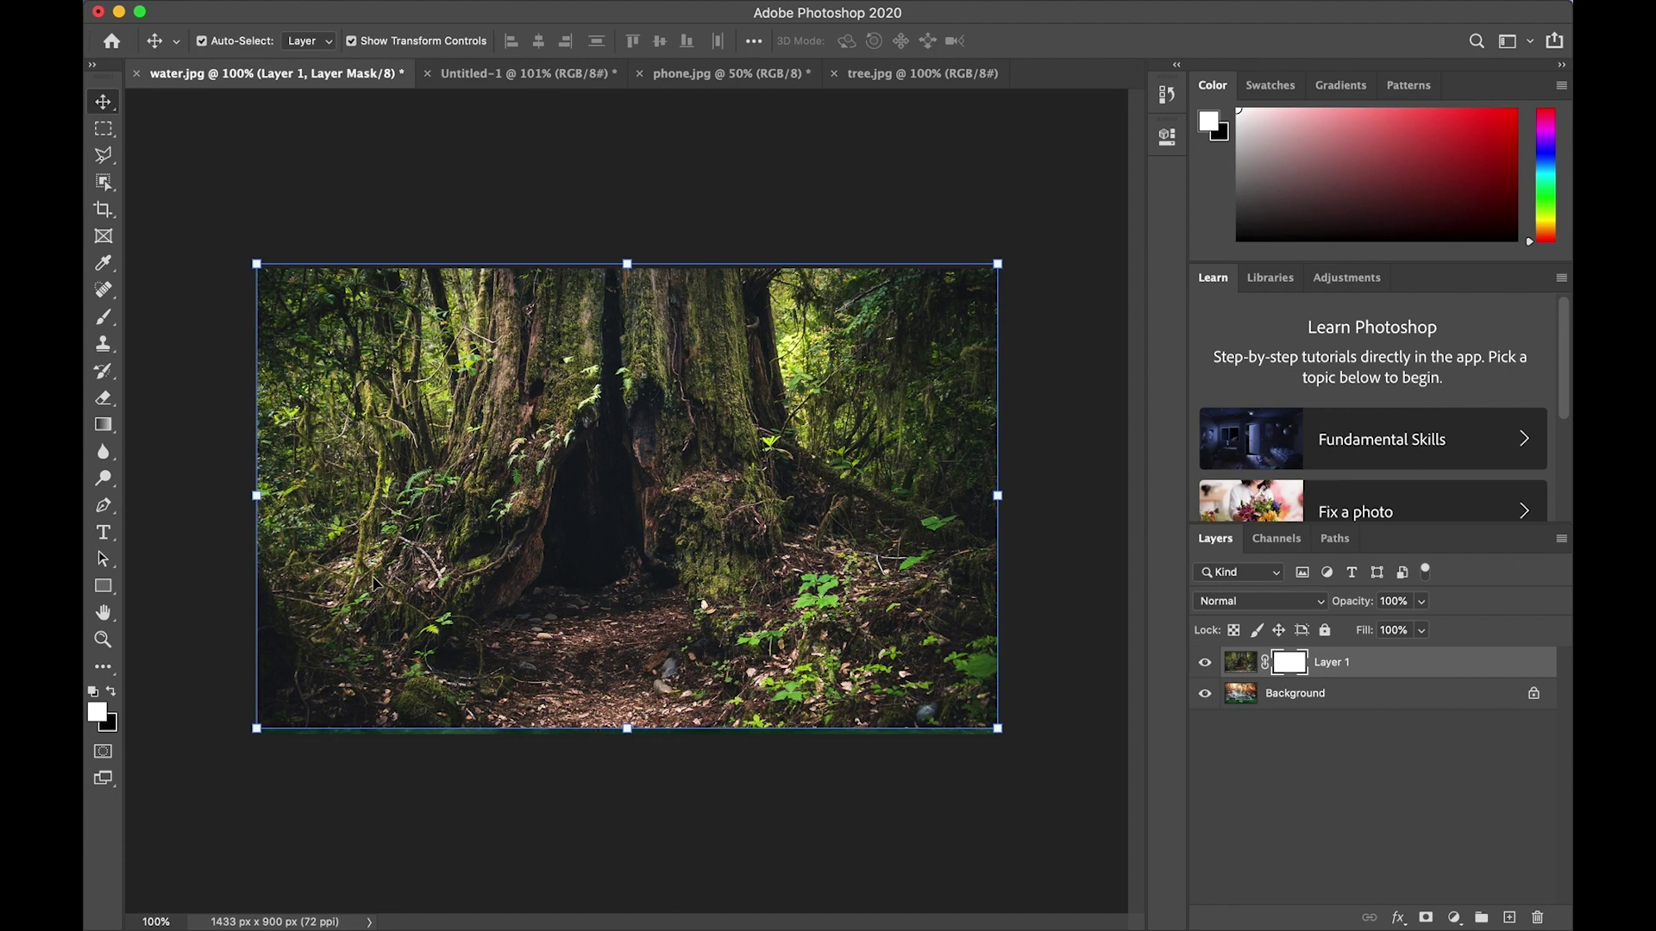
{"action": "key", "text": "super+plus"}
{"action": "scroll", "coordinate": [523, 636], "scroll_direction": "down", "scroll_amount": 5}
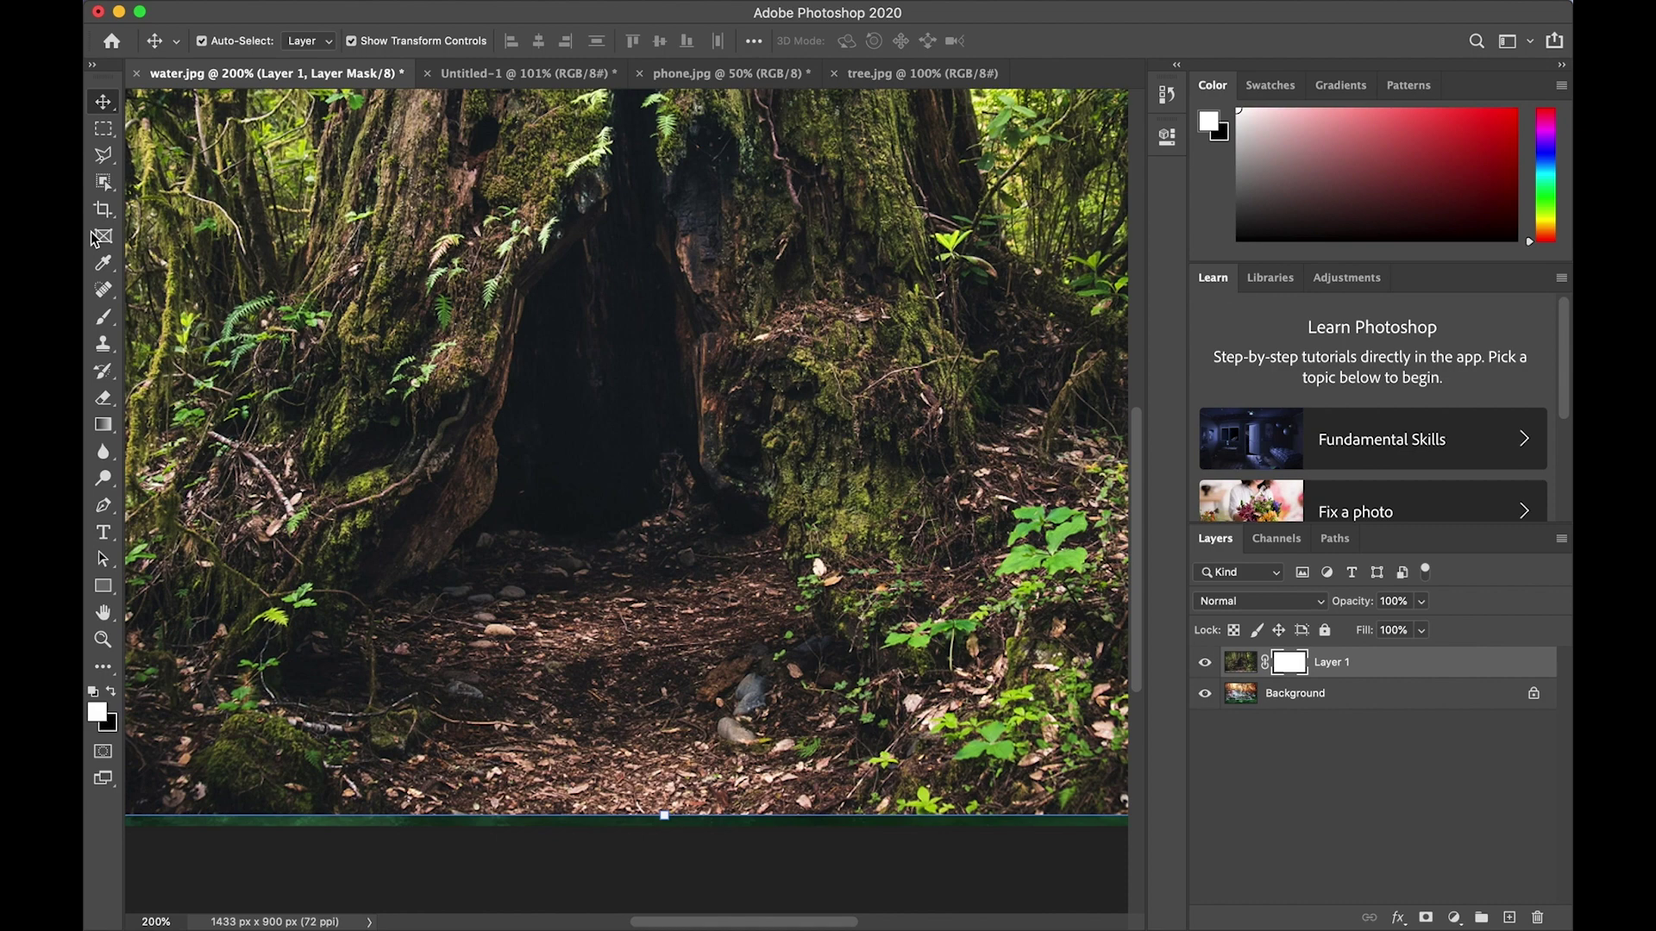
Step: Switch to the Brush tool and set it to 51 px size with 26% hardness
{"action": "left_click", "coordinate": [104, 318]}
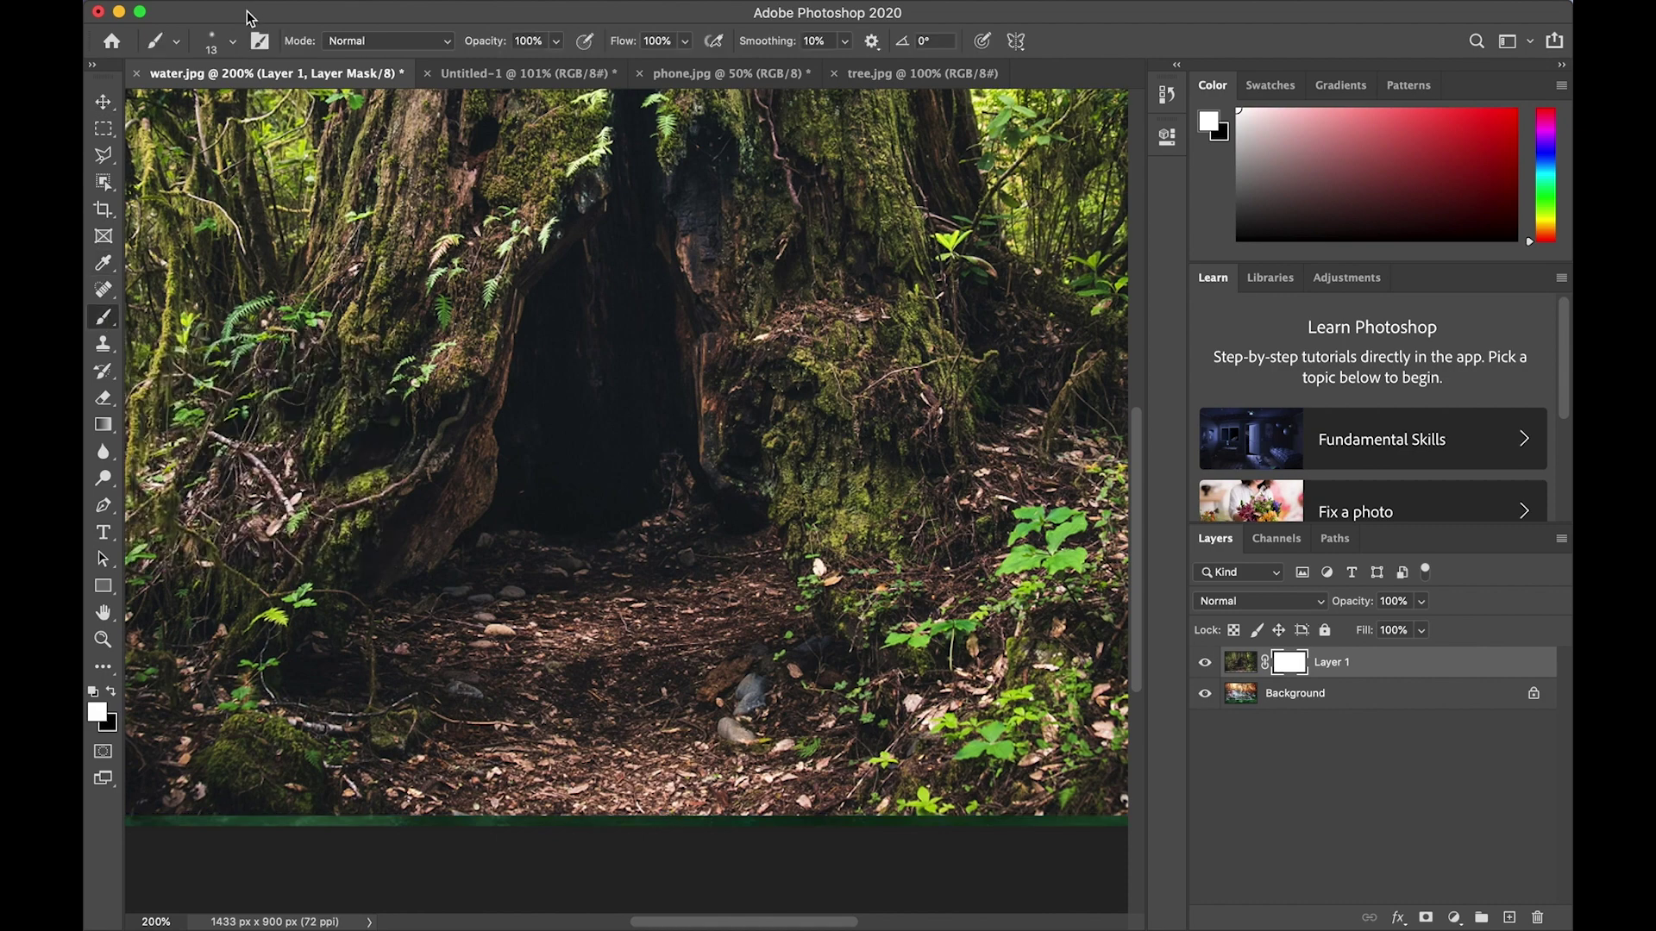
{"action": "left_click", "coordinate": [212, 40]}
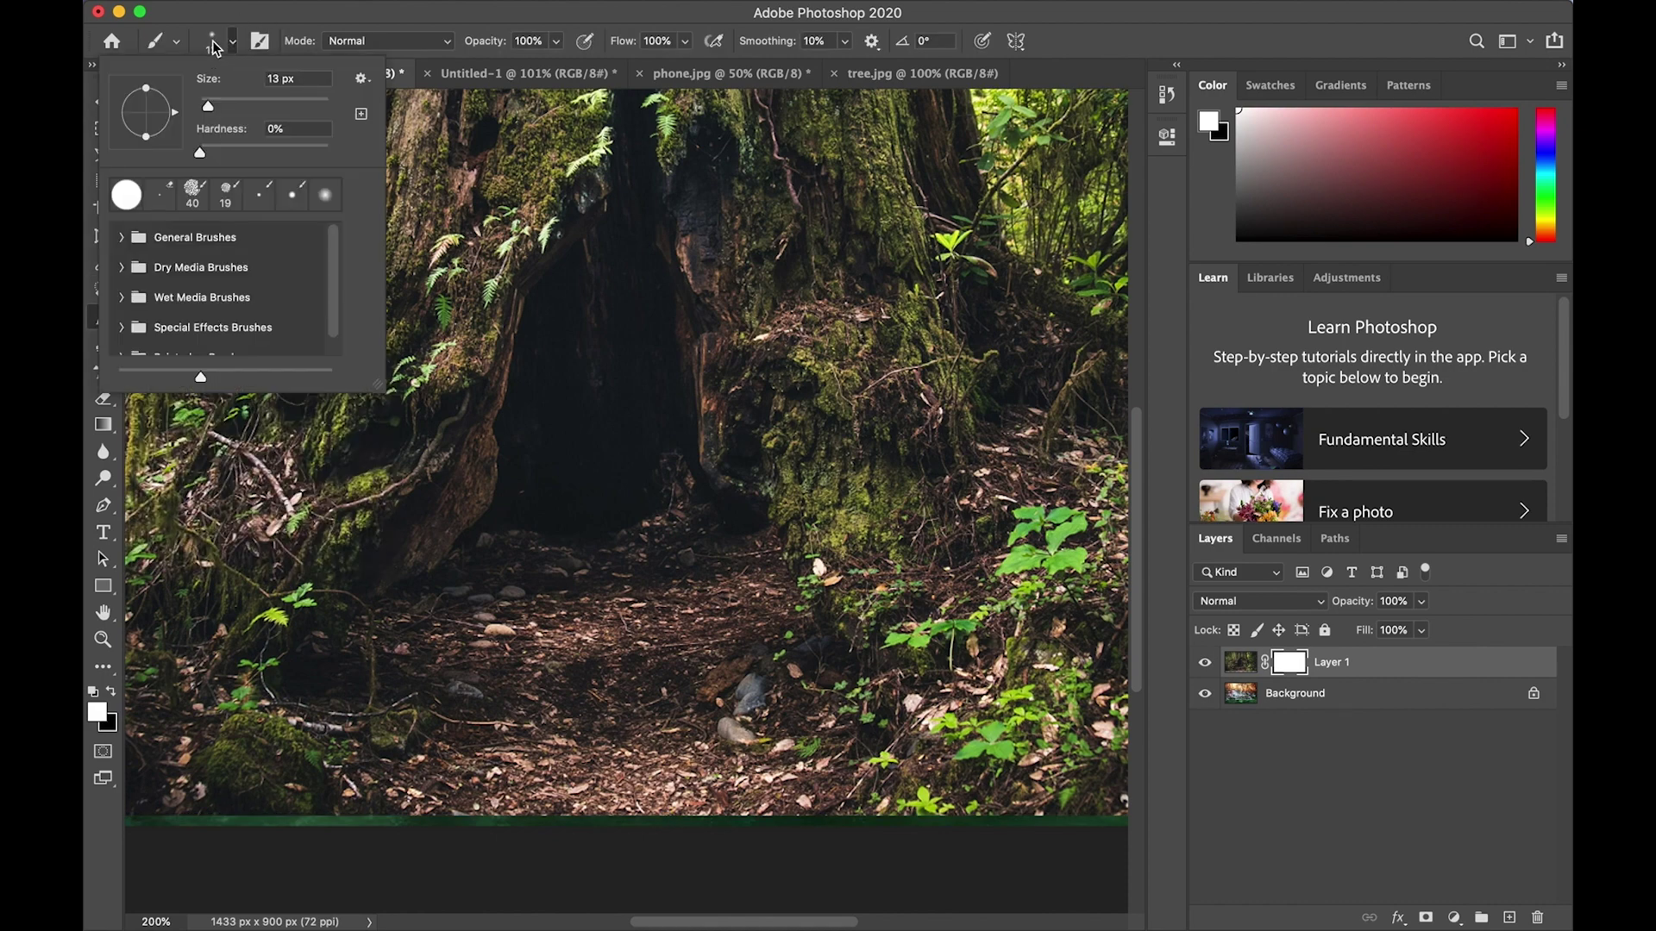
{"action": "mouse_move", "coordinate": [209, 110]}
{"action": "left_mouse_down"}
{"action": "mouse_move", "coordinate": [235, 110]}
{"action": "mouse_move", "coordinate": [230, 152]}
{"action": "left_mouse_up"}
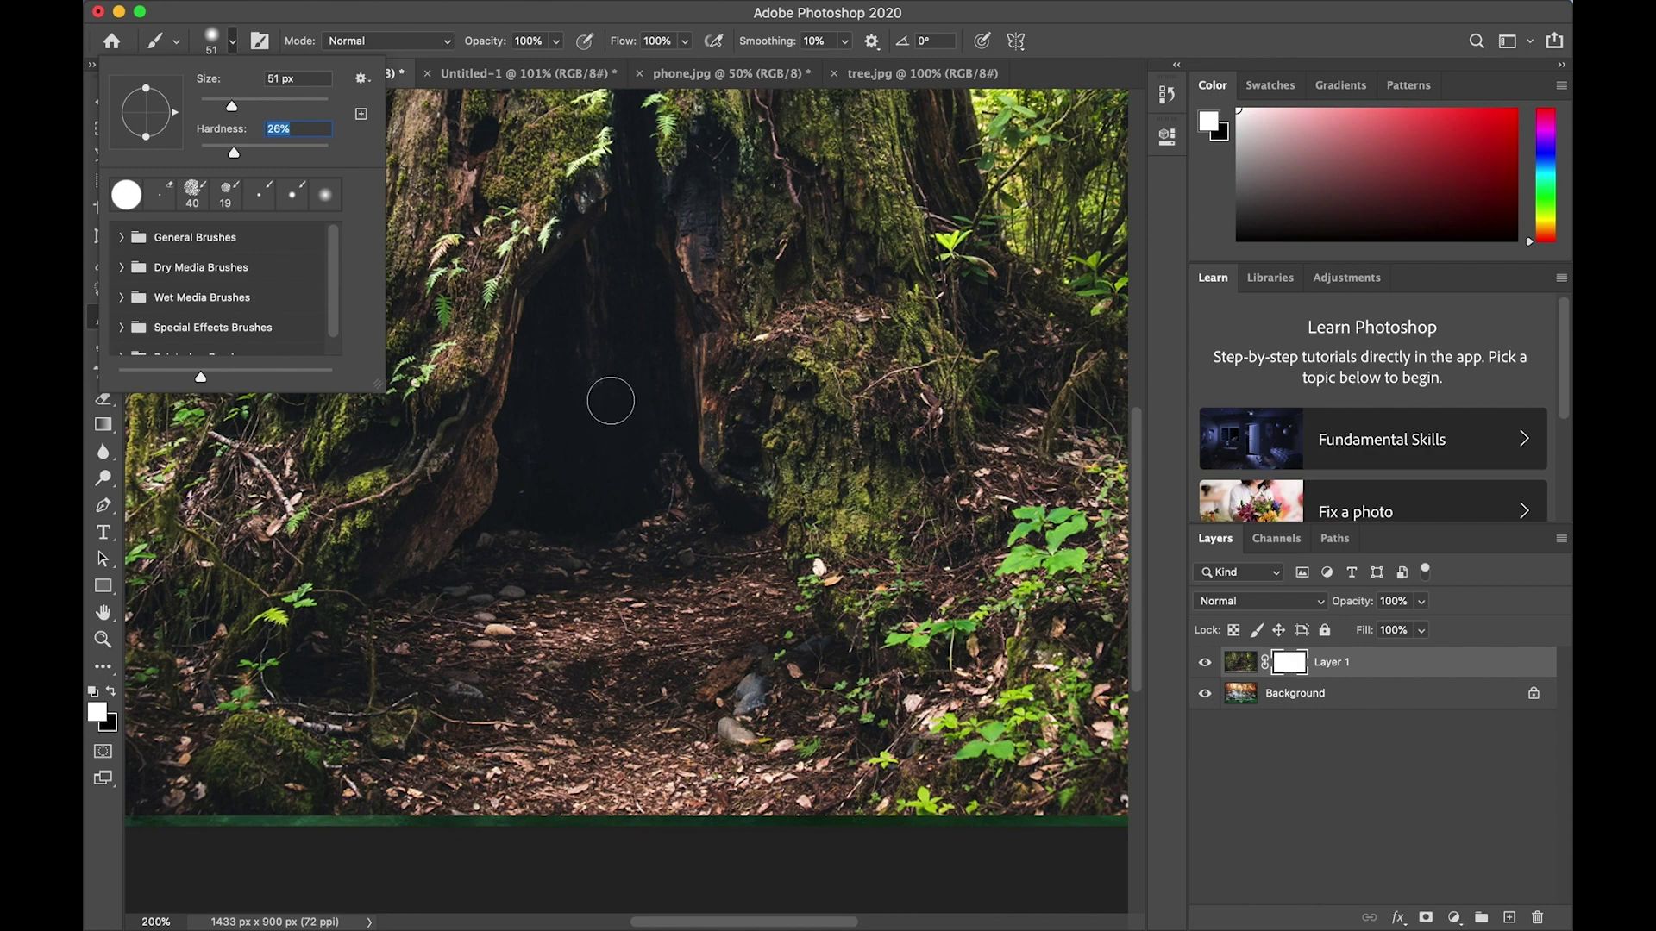
Step: Paint black on Layer 1's mask over the trunk hollow and stream edge to reveal the waterfall and teal pool
{"action": "left_click", "coordinate": [211, 43]}
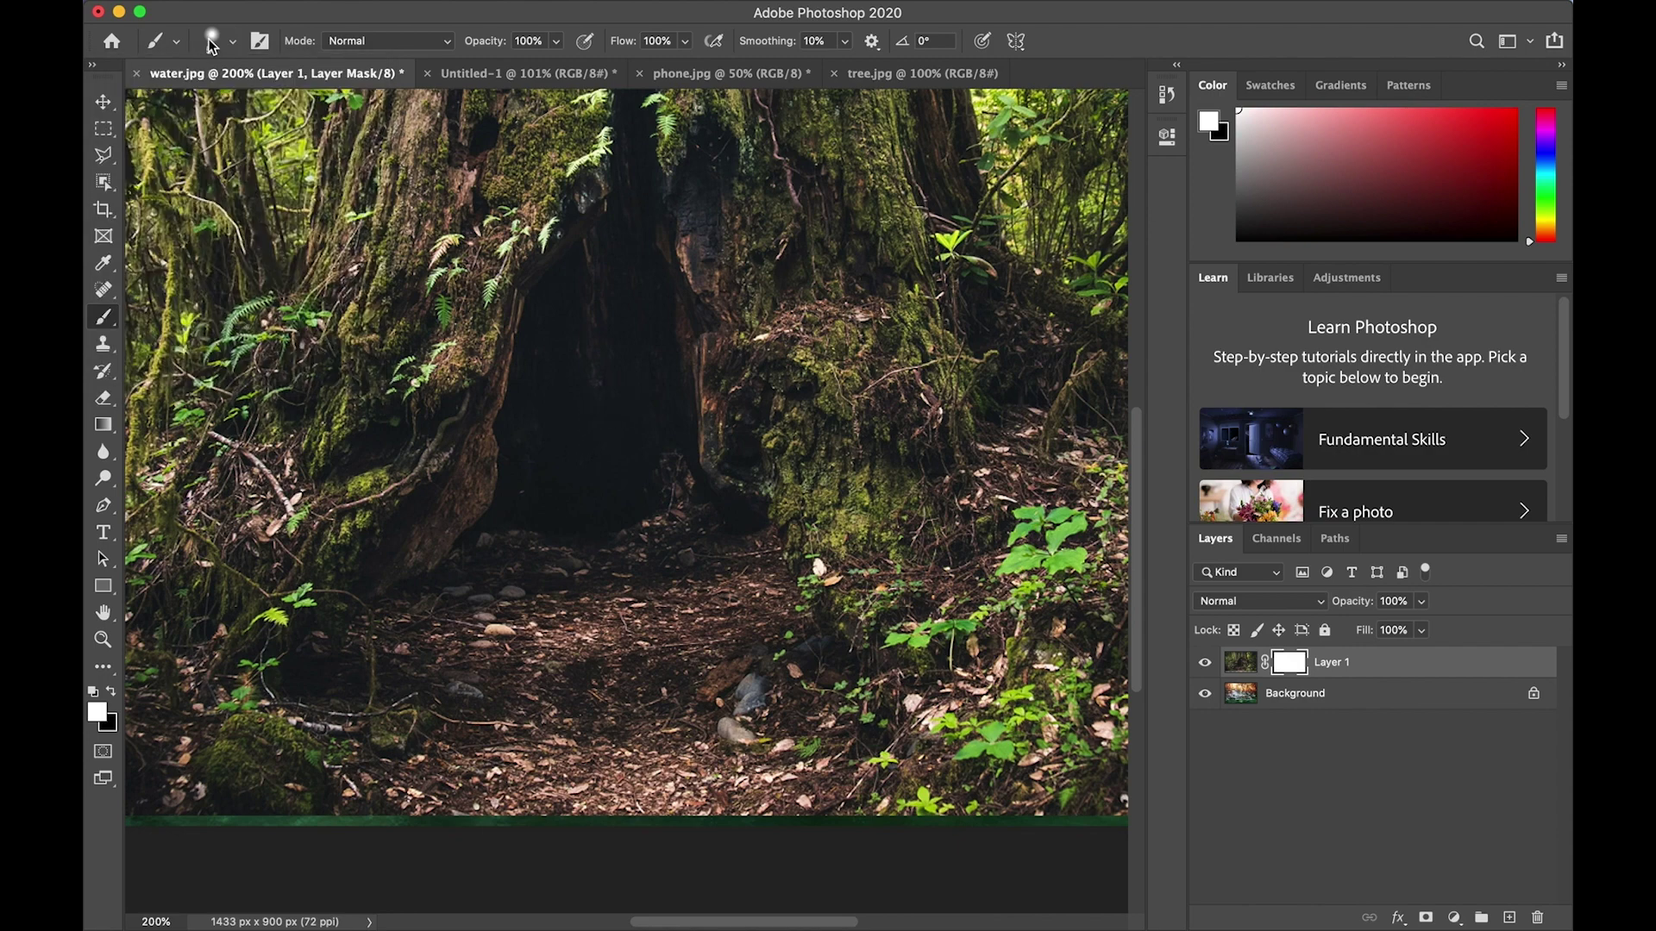
{"action": "left_click", "coordinate": [112, 693]}
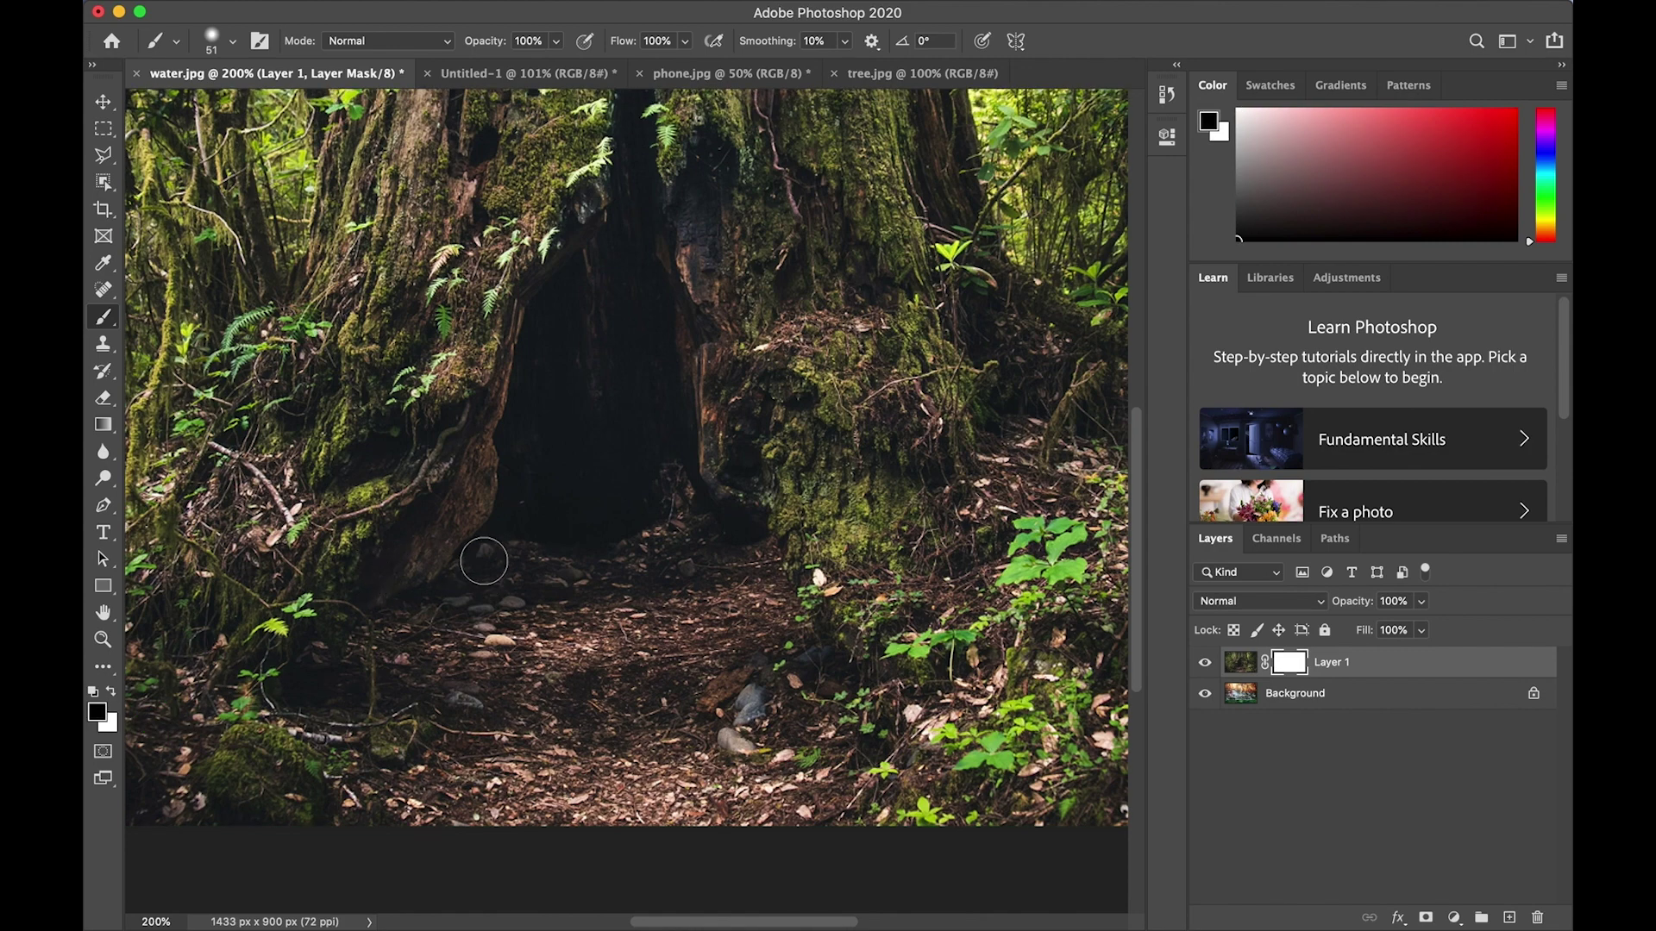
{"action": "mouse_move", "coordinate": [481, 557]}
{"action": "left_mouse_down"}
{"action": "mouse_move", "coordinate": [518, 508]}
{"action": "mouse_move", "coordinate": [535, 328]}
{"action": "mouse_move", "coordinate": [638, 215]}
{"action": "mouse_move", "coordinate": [679, 342]}
{"action": "mouse_move", "coordinate": [676, 441]}
{"action": "mouse_move", "coordinate": [635, 507]}
{"action": "mouse_move", "coordinate": [566, 380]}
{"action": "mouse_move", "coordinate": [595, 330]}
{"action": "mouse_move", "coordinate": [531, 534]}
{"action": "mouse_move", "coordinate": [388, 682]}
{"action": "mouse_move", "coordinate": [451, 813]}
{"action": "mouse_move", "coordinate": [700, 799]}
{"action": "mouse_move", "coordinate": [662, 819]}
{"action": "mouse_move", "coordinate": [831, 755]}
{"action": "mouse_move", "coordinate": [770, 649]}
{"action": "mouse_move", "coordinate": [761, 551]}
{"action": "mouse_move", "coordinate": [736, 622]}
{"action": "mouse_move", "coordinate": [456, 707]}
{"action": "mouse_move", "coordinate": [474, 787]}
{"action": "mouse_move", "coordinate": [662, 774]}
{"action": "mouse_move", "coordinate": [695, 686]}
{"action": "mouse_move", "coordinate": [786, 692]}
{"action": "mouse_move", "coordinate": [787, 668]}
{"action": "mouse_move", "coordinate": [831, 805]}
{"action": "mouse_move", "coordinate": [695, 733]}
{"action": "left_mouse_up"}
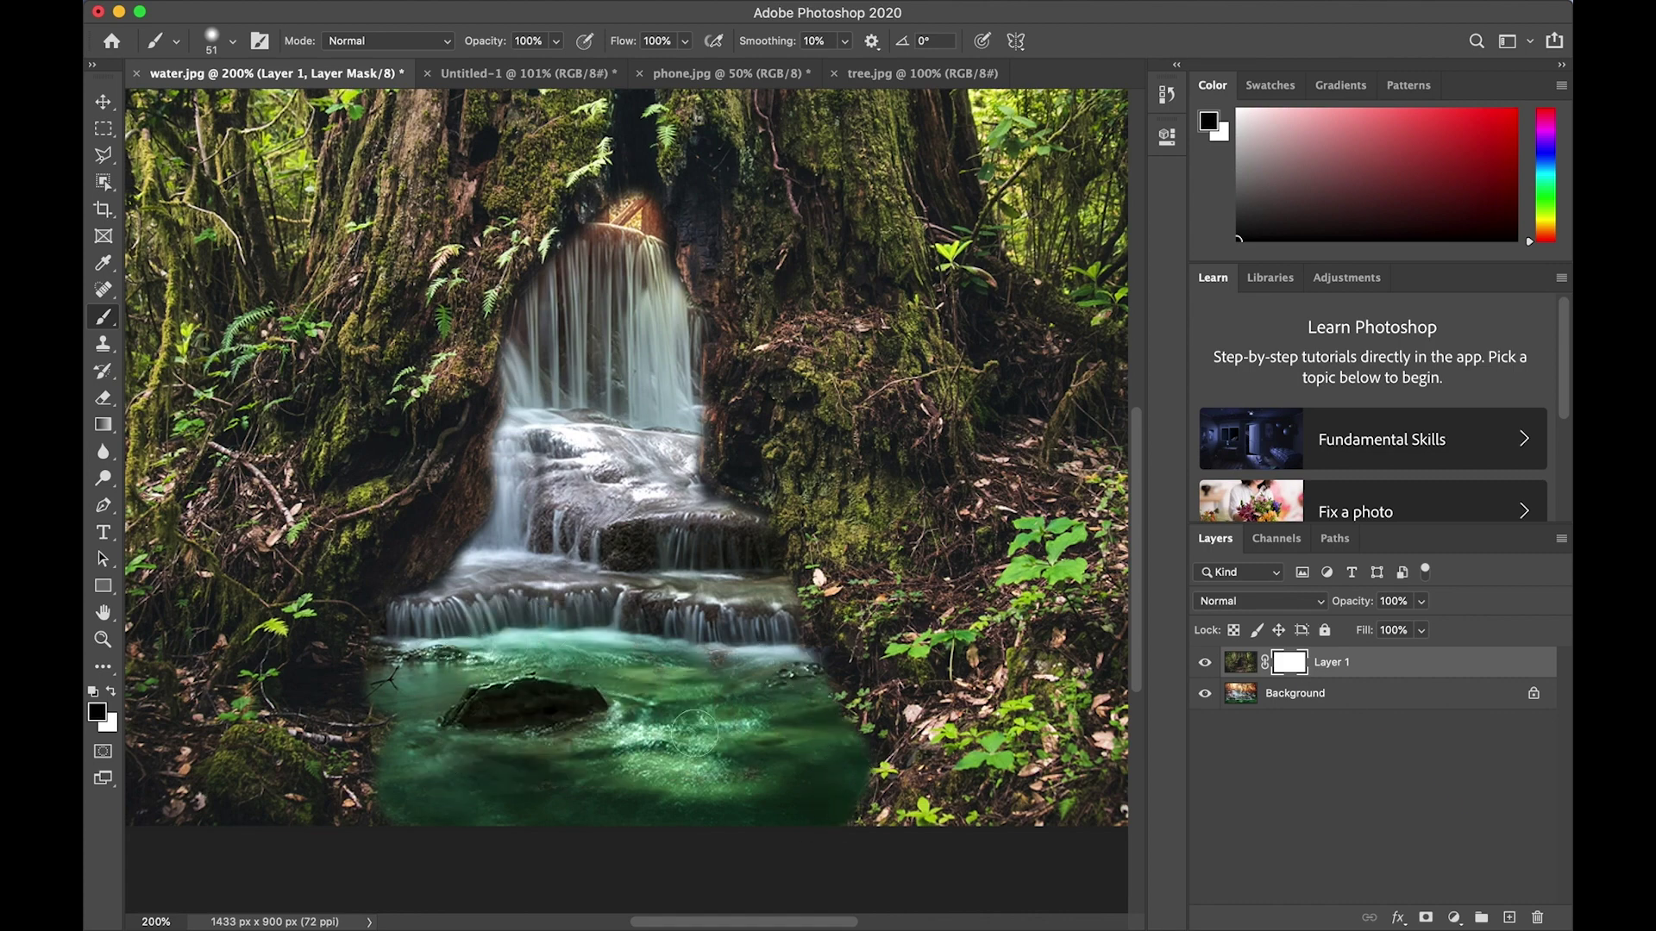
{"action": "mouse_move", "coordinate": [480, 636]}
{"action": "left_mouse_down"}
{"action": "mouse_move", "coordinate": [362, 795]}
{"action": "mouse_move", "coordinate": [380, 696]}
{"action": "mouse_move", "coordinate": [340, 692]}
{"action": "mouse_move", "coordinate": [229, 797]}
{"action": "mouse_move", "coordinate": [356, 801]}
{"action": "mouse_move", "coordinate": [363, 749]}
{"action": "mouse_move", "coordinate": [280, 814]}
{"action": "mouse_move", "coordinate": [386, 807]}
{"action": "mouse_move", "coordinate": [352, 791]}
{"action": "mouse_move", "coordinate": [376, 649]}
{"action": "mouse_move", "coordinate": [364, 680]}
{"action": "mouse_move", "coordinate": [460, 626]}
{"action": "left_mouse_up"}
{"action": "key", "text": "super+1"}
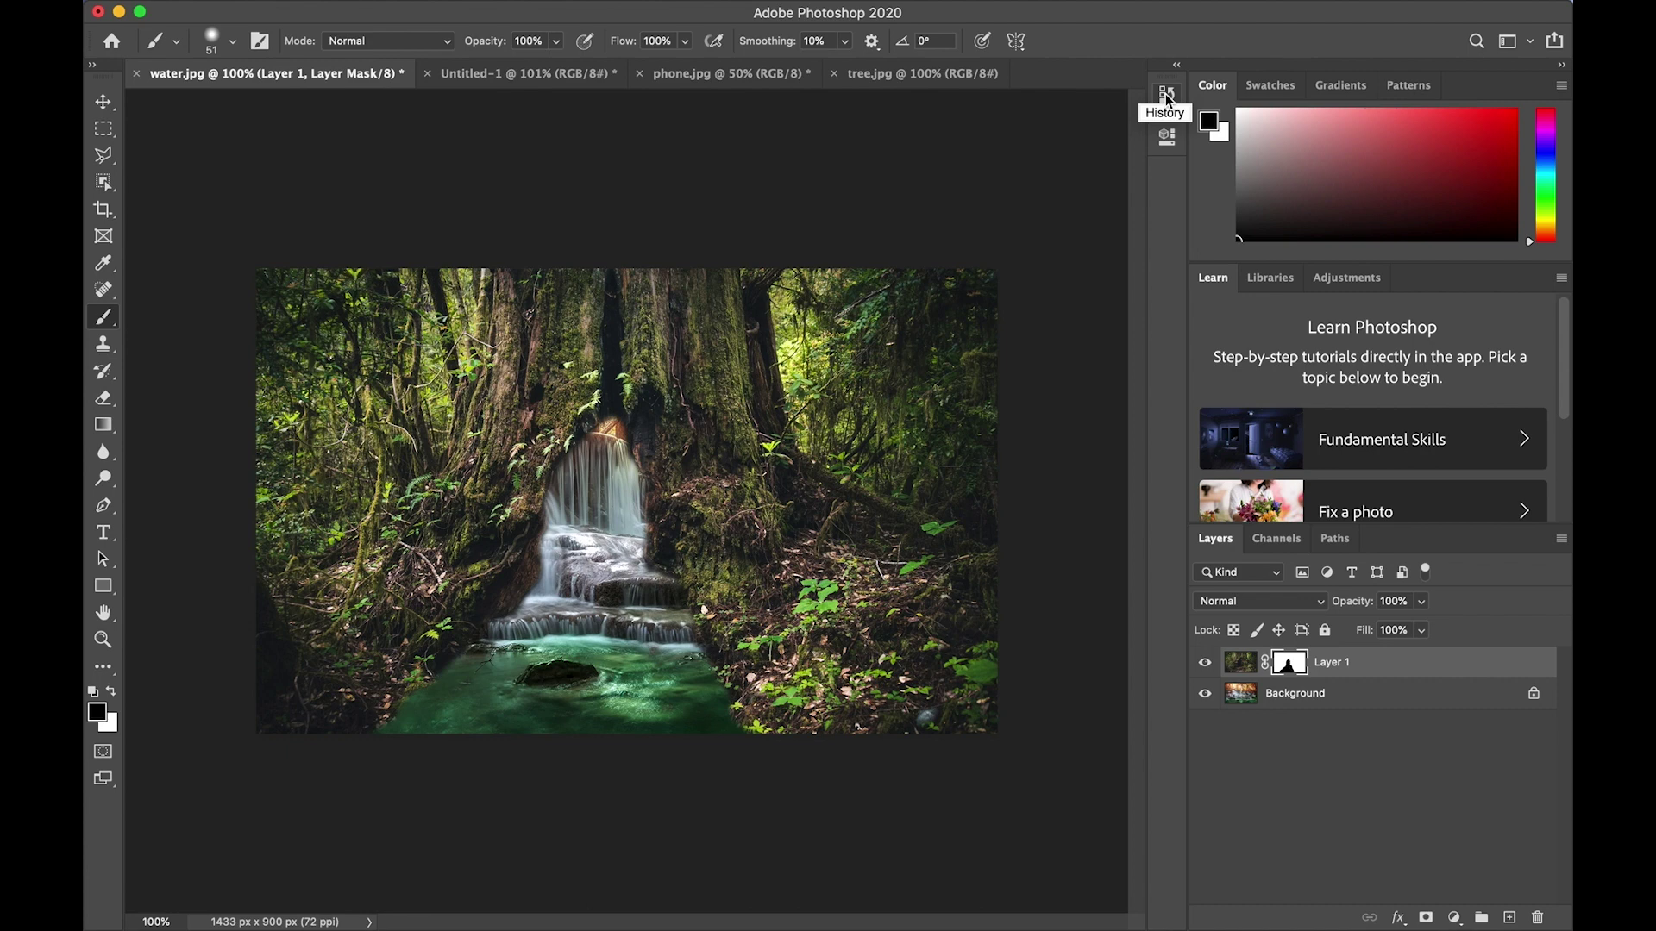
Step: Revert water.jpg to its opening water.jpg snapshot in the History panel, discarding the tree layer
{"action": "left_click", "coordinate": [1166, 94]}
{"action": "scroll", "coordinate": [1073, 136], "scroll_direction": "up", "scroll_amount": 10}
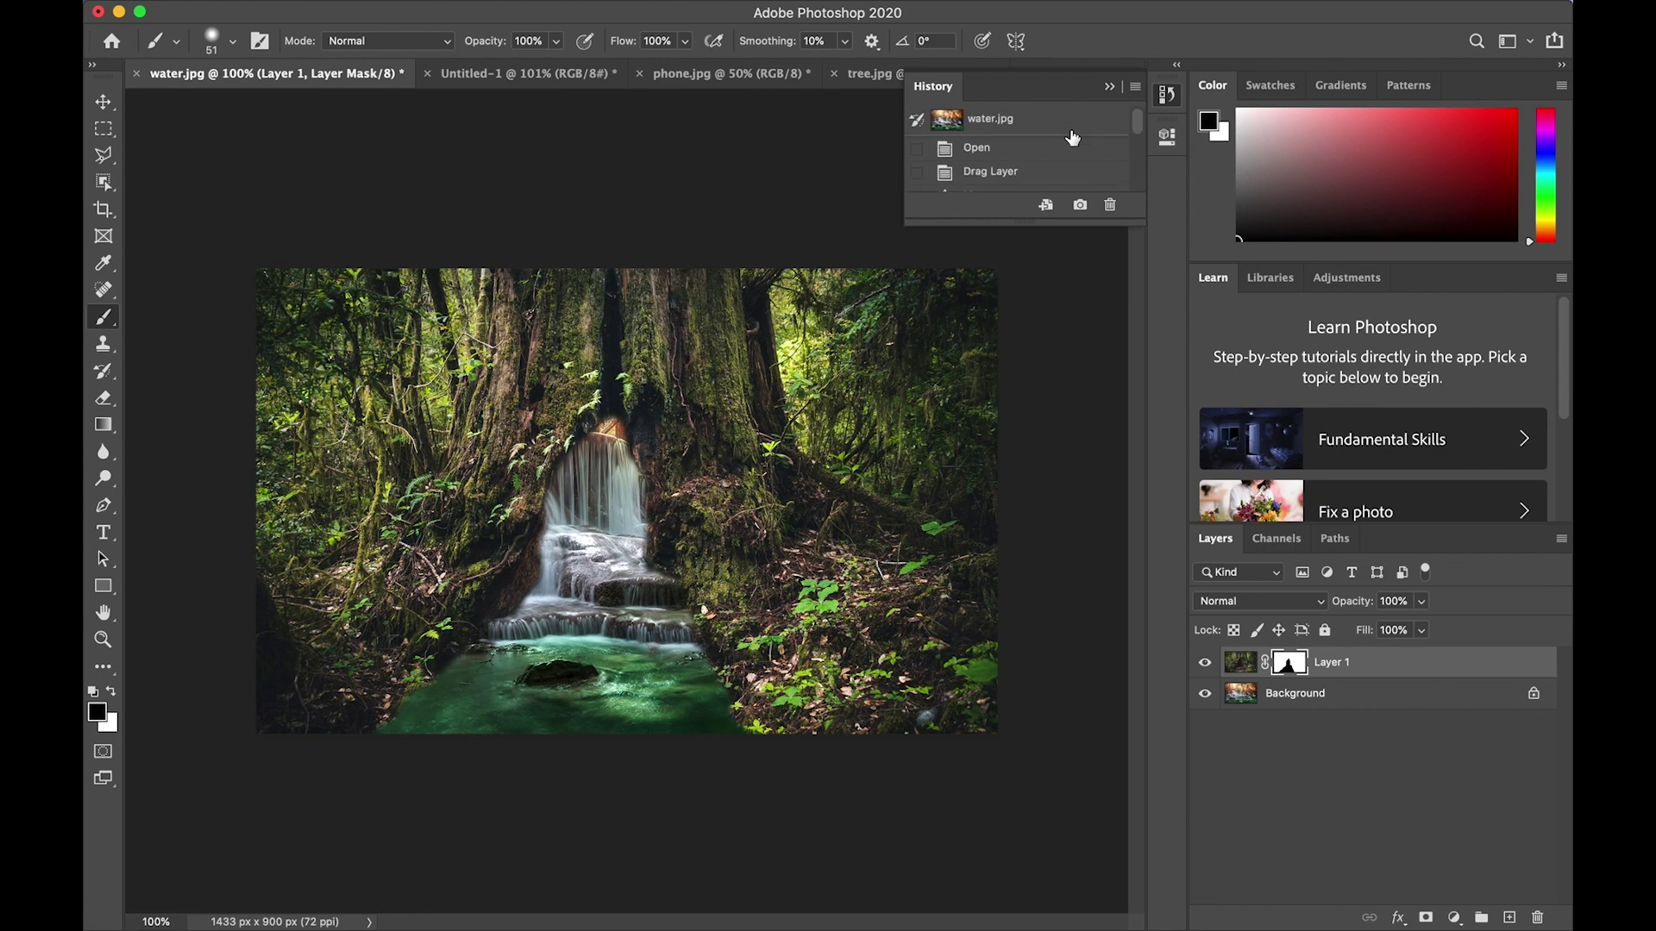
{"action": "left_click", "coordinate": [1006, 124]}
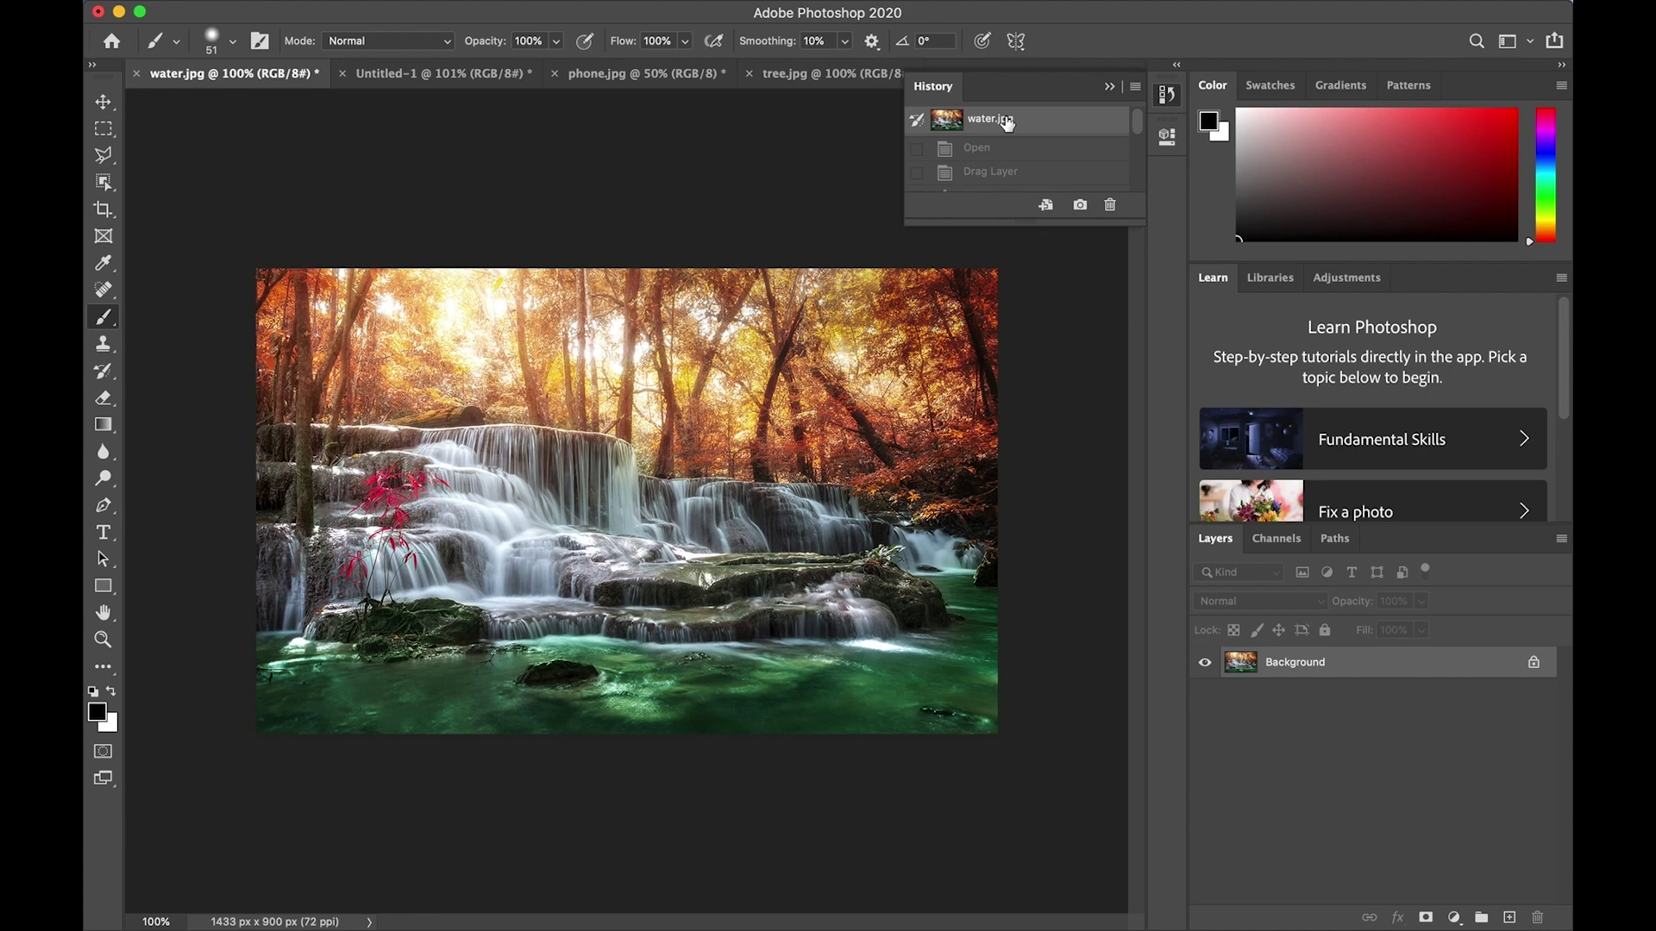
Step: Copy tree.jpg's Background into water.jpg again and snap the new Layer 1 to the canvas edges
{"action": "left_click", "coordinate": [1109, 88]}
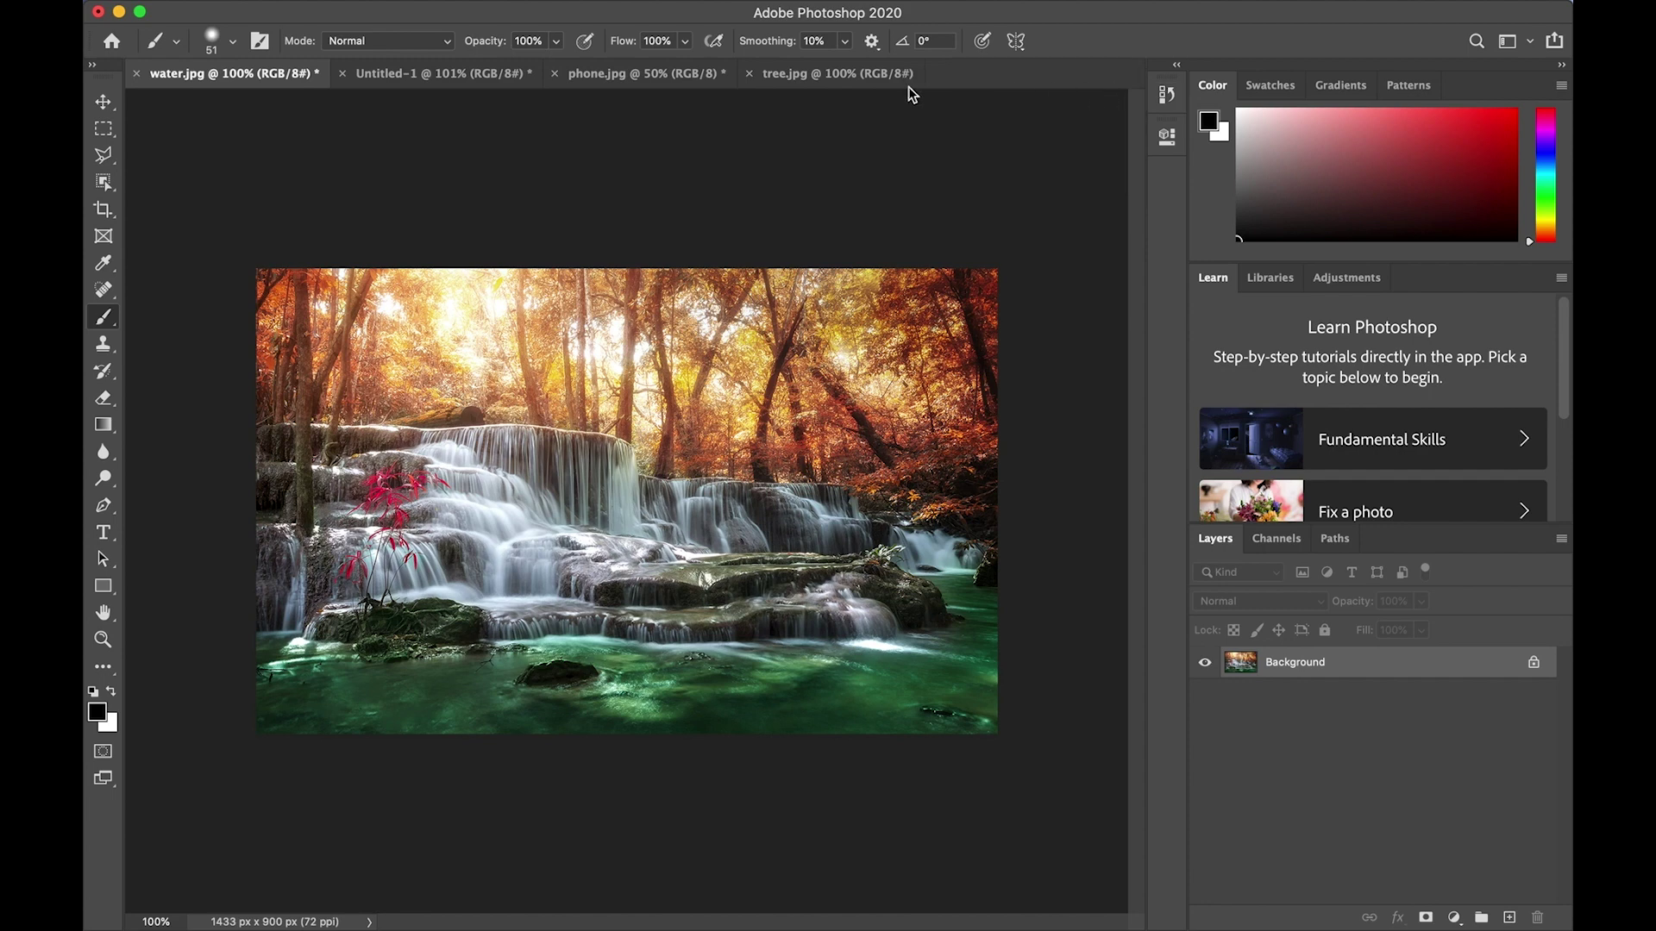
{"action": "left_click", "coordinate": [818, 75]}
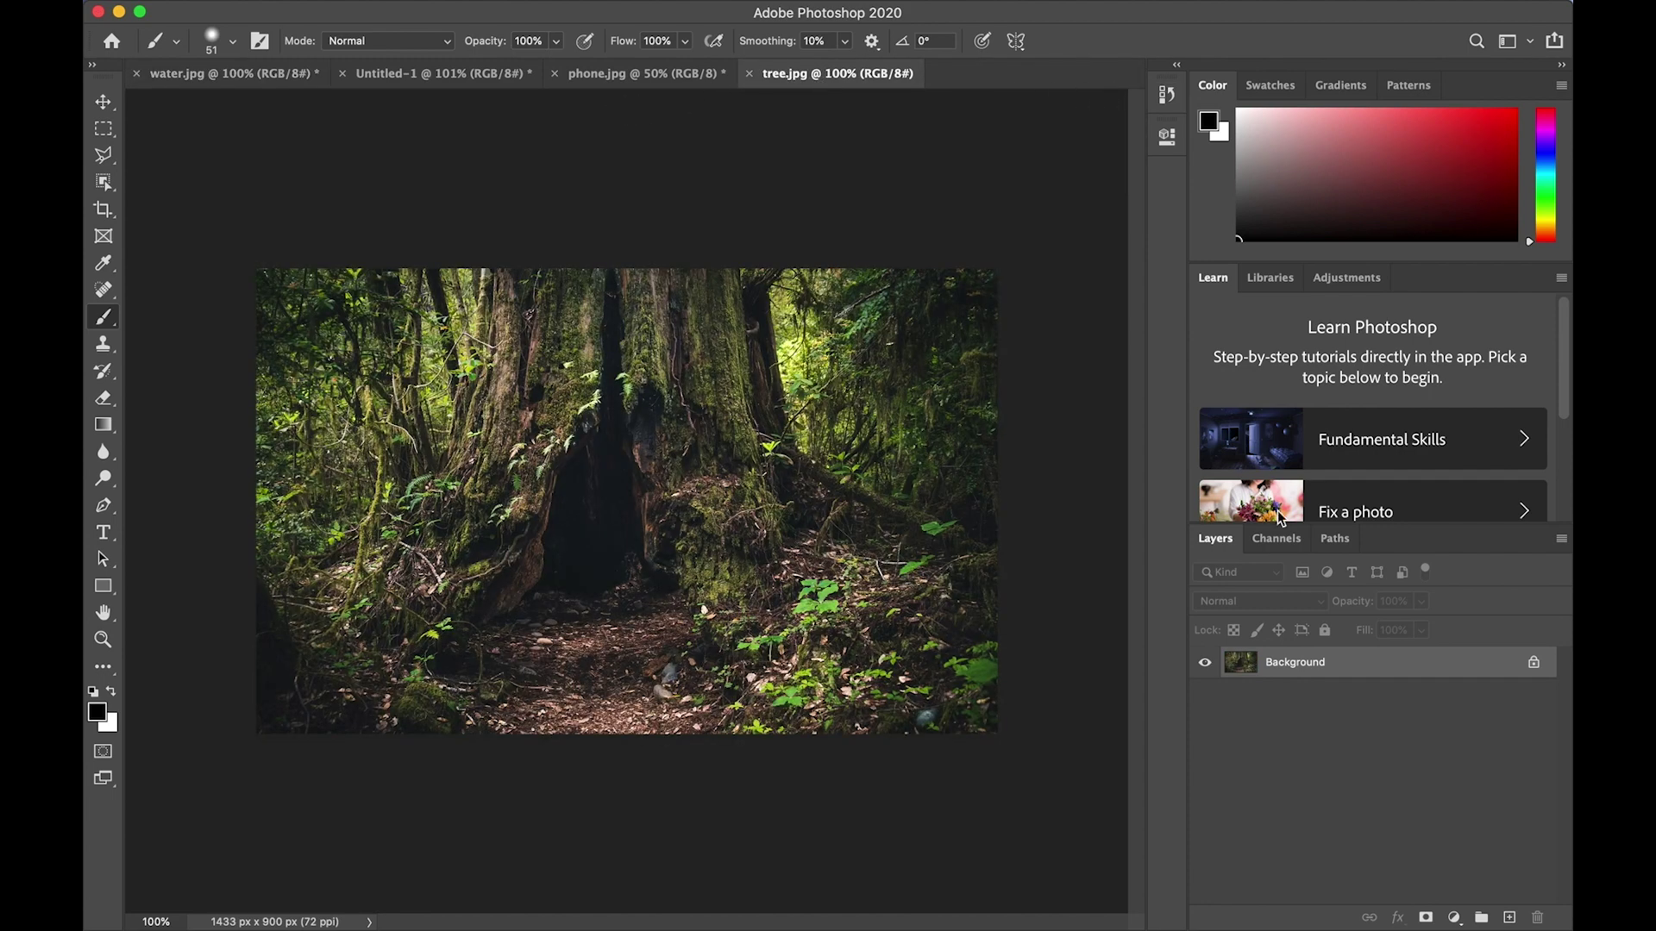
{"action": "left_click_drag", "start_coordinate": [1386, 676], "coordinate": [604, 484]}
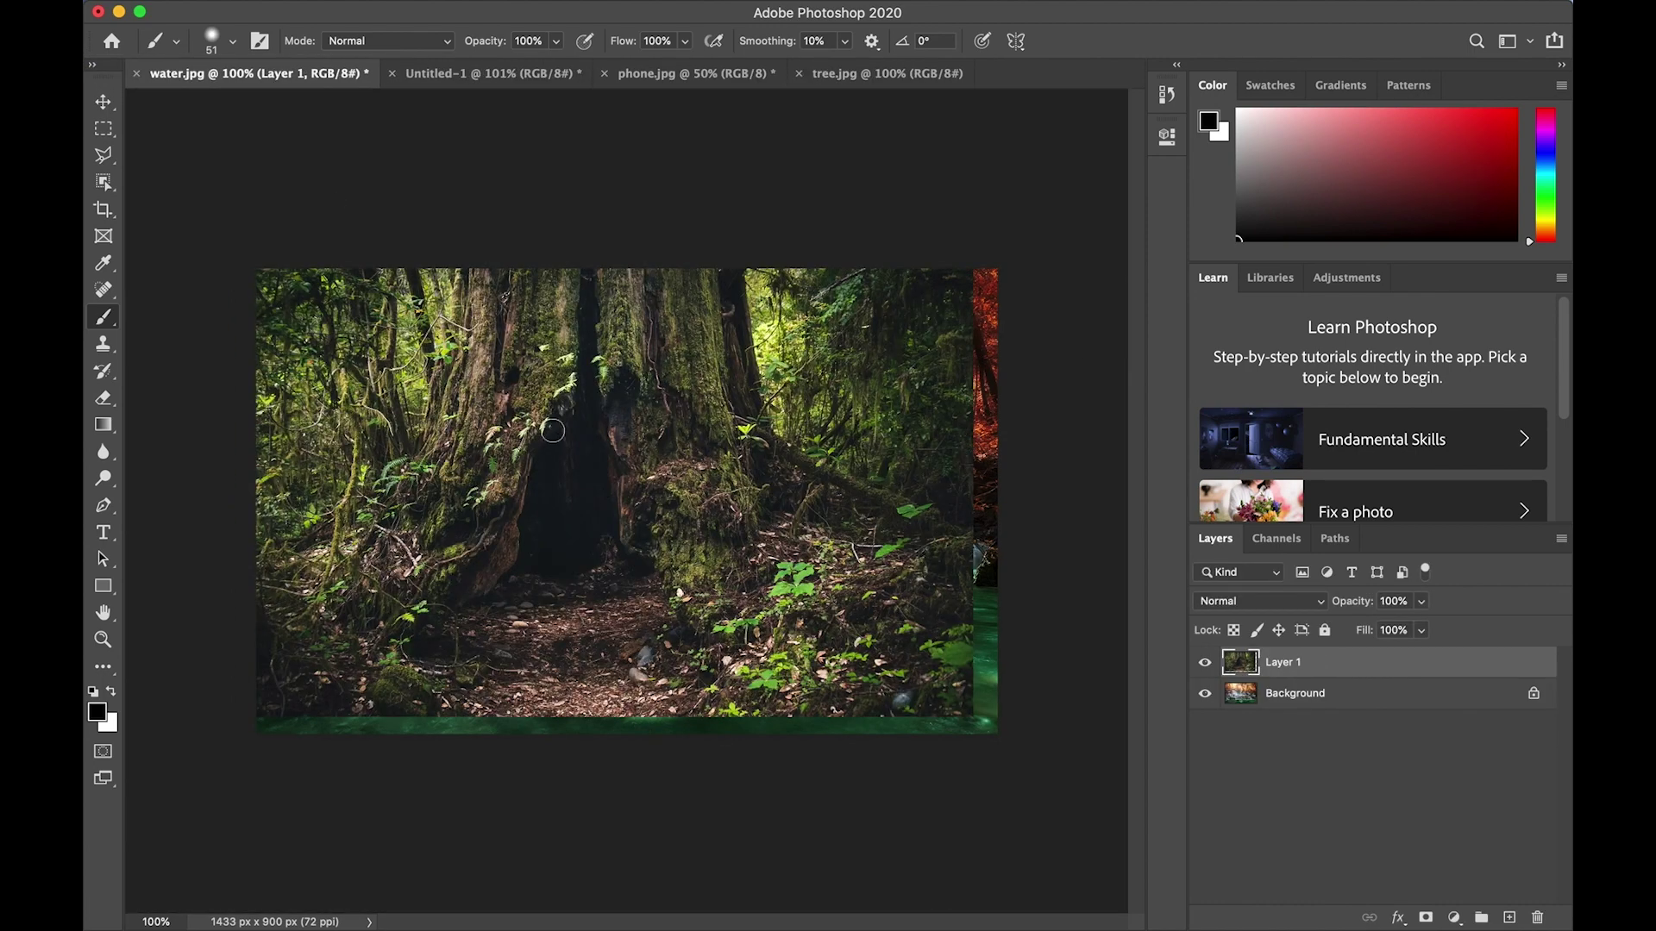
{"action": "left_click", "coordinate": [103, 103]}
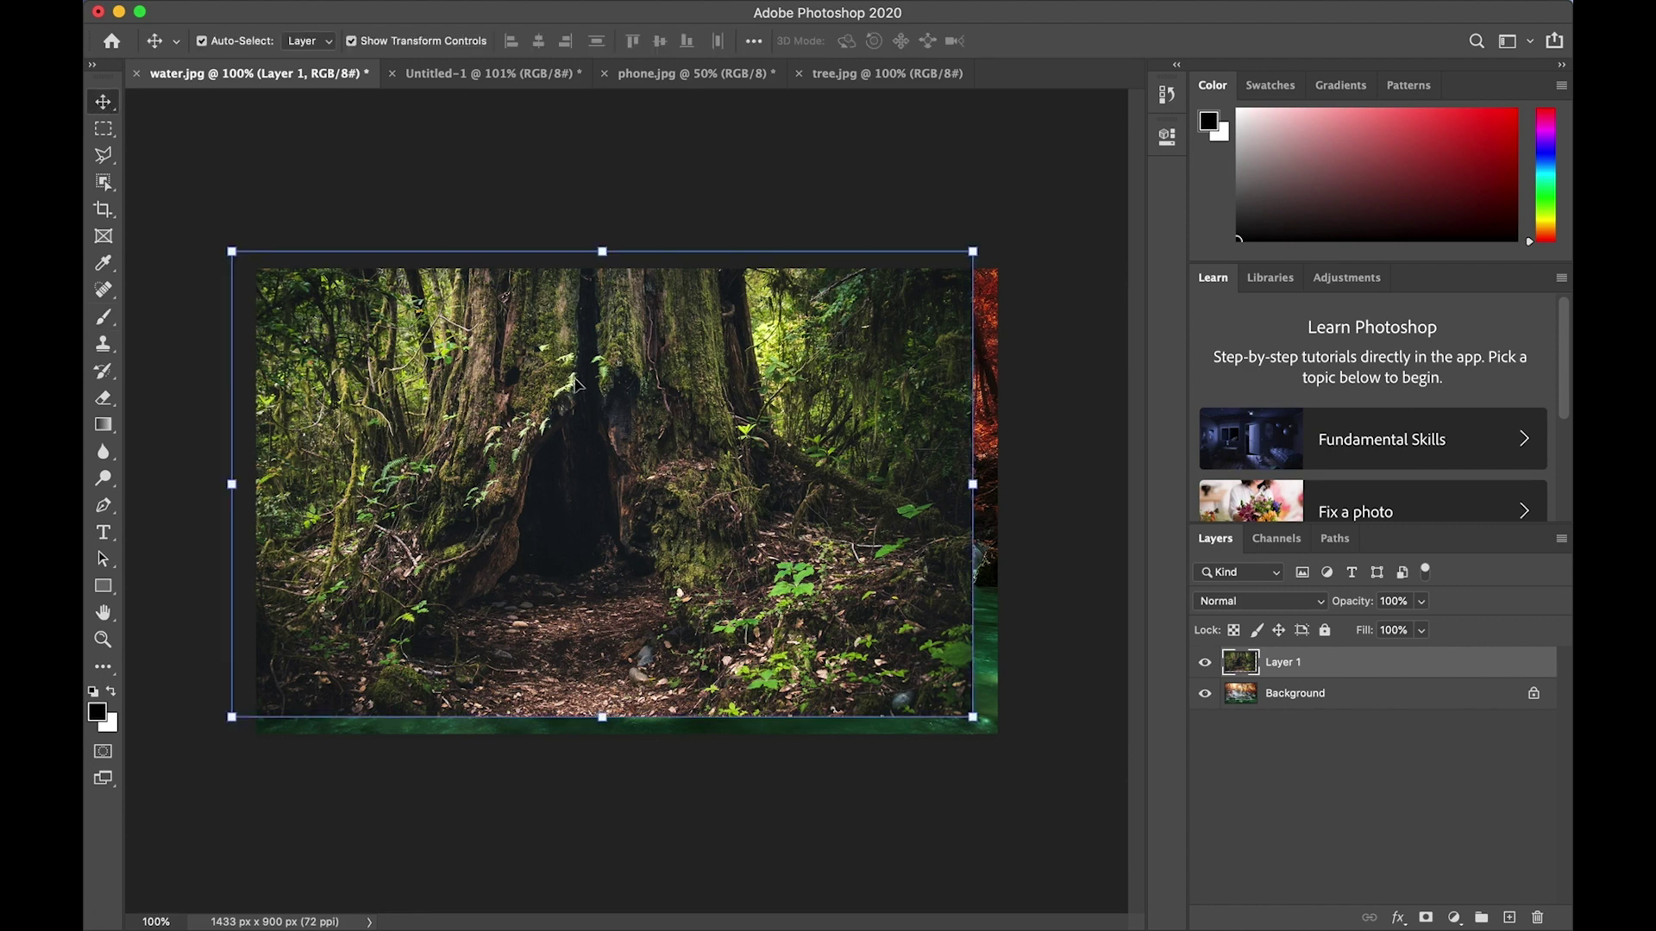
{"action": "left_click_drag", "start_coordinate": [592, 398], "coordinate": [619, 412]}
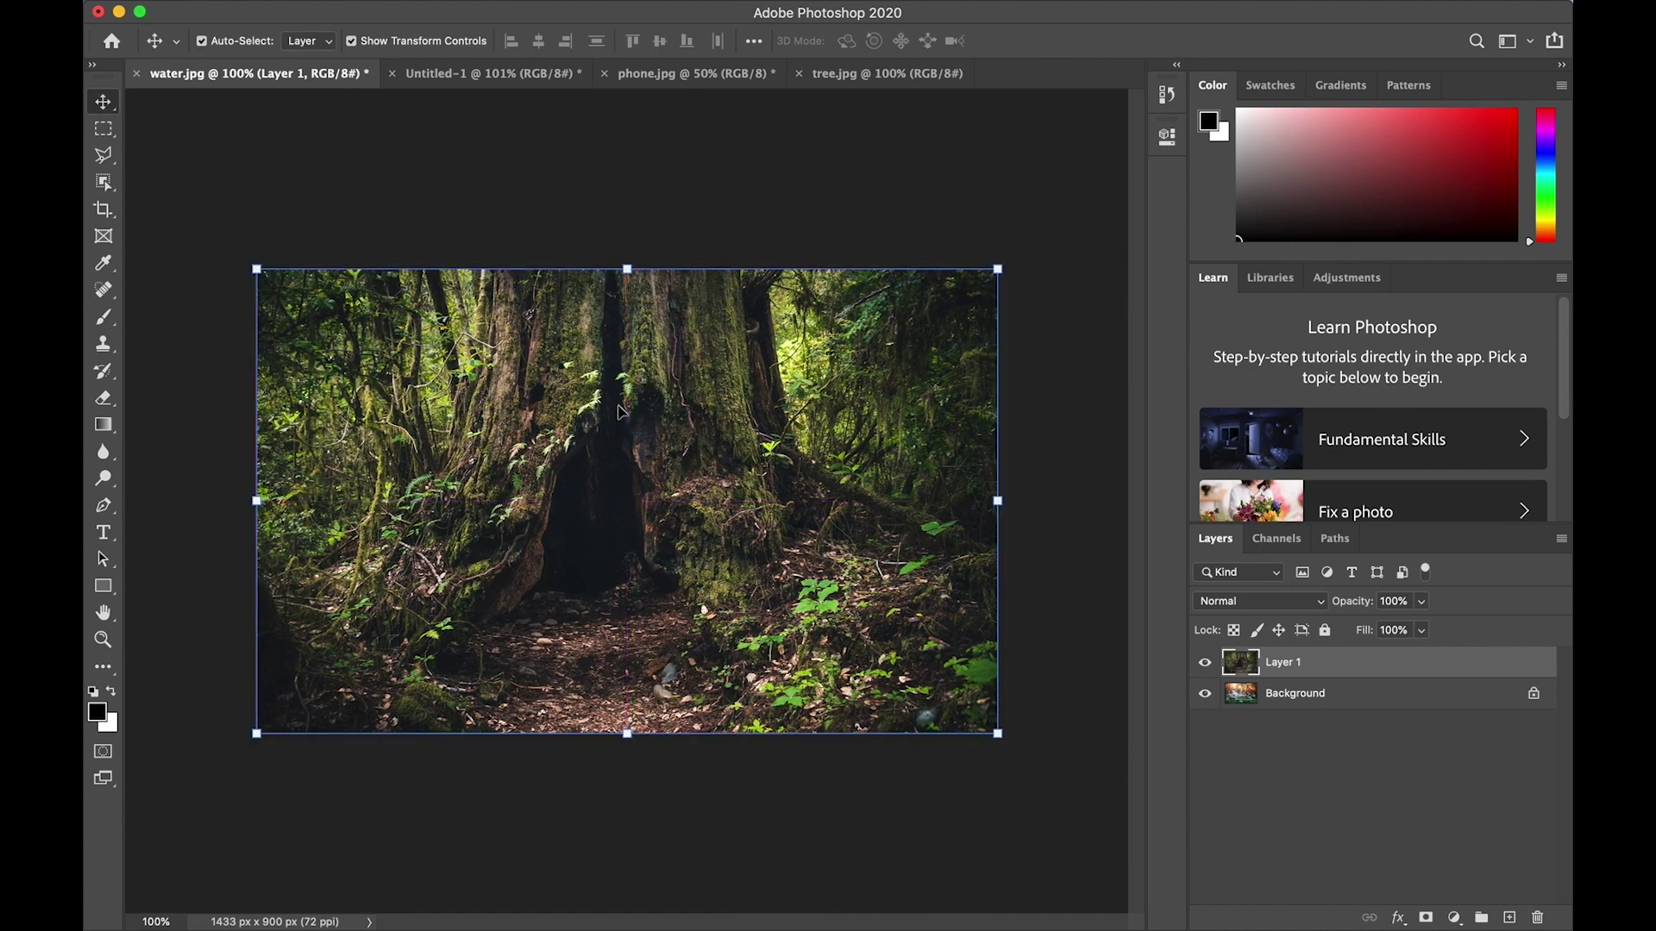
Step: With the Polygonal Lasso at 200% zoom, trace from the image's bottom-left up the trunk's left side
{"action": "left_click", "coordinate": [105, 156]}
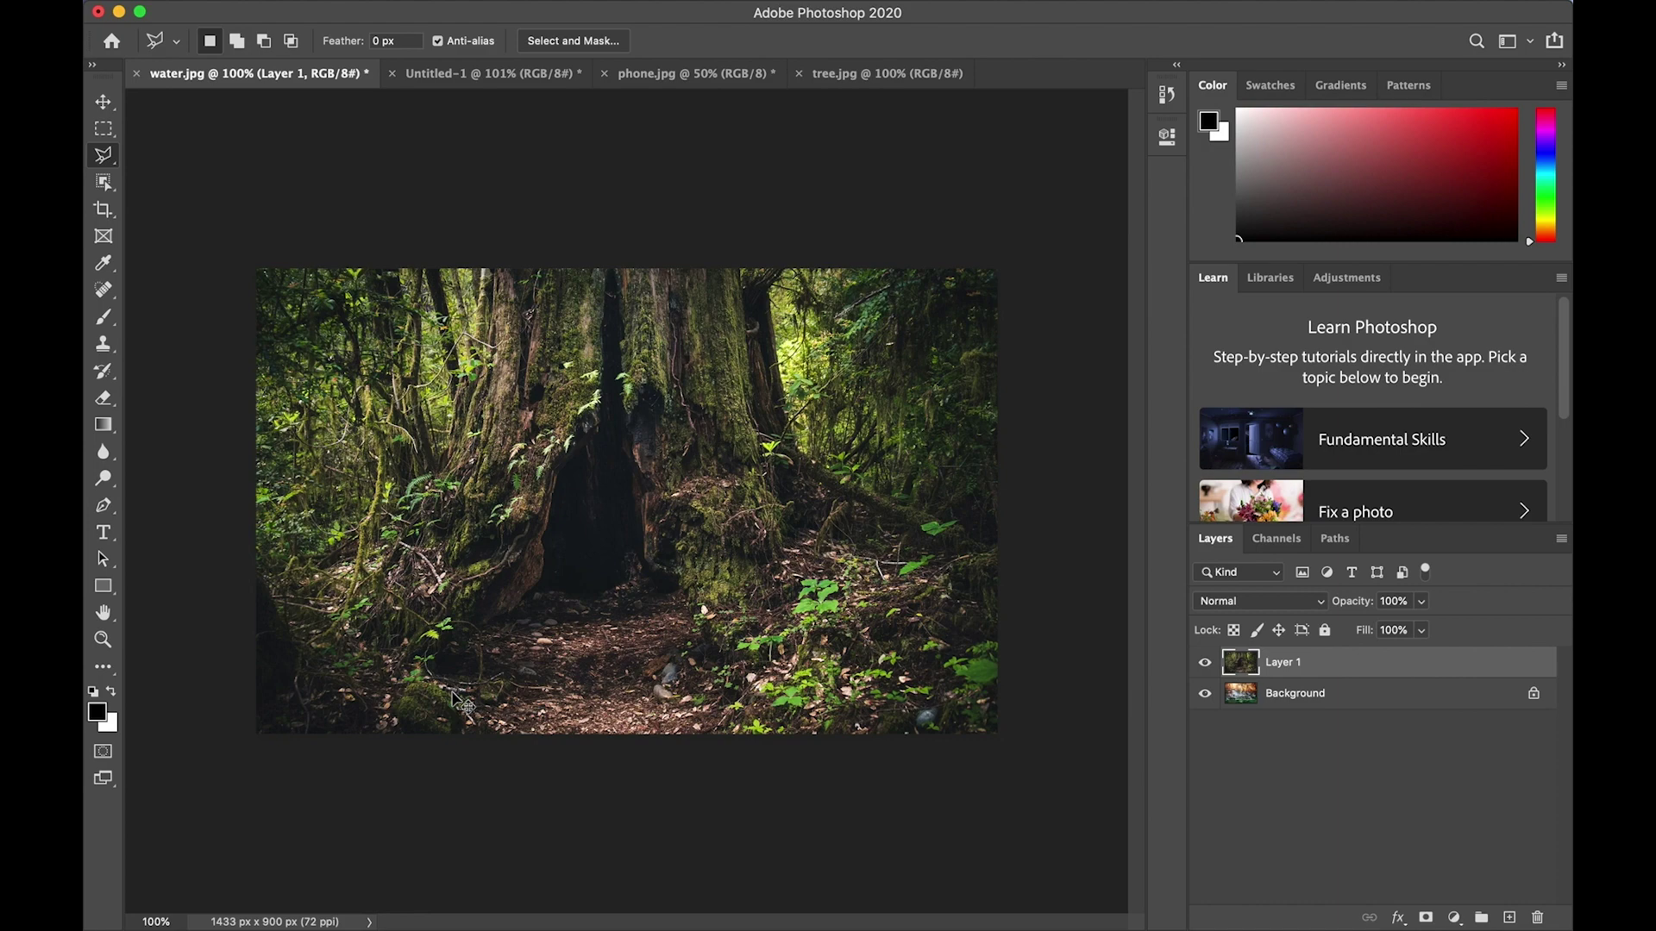
{"action": "key", "text": "super+equal"}
{"action": "scroll", "coordinate": [452, 695], "scroll_direction": "down", "scroll_amount": 5}
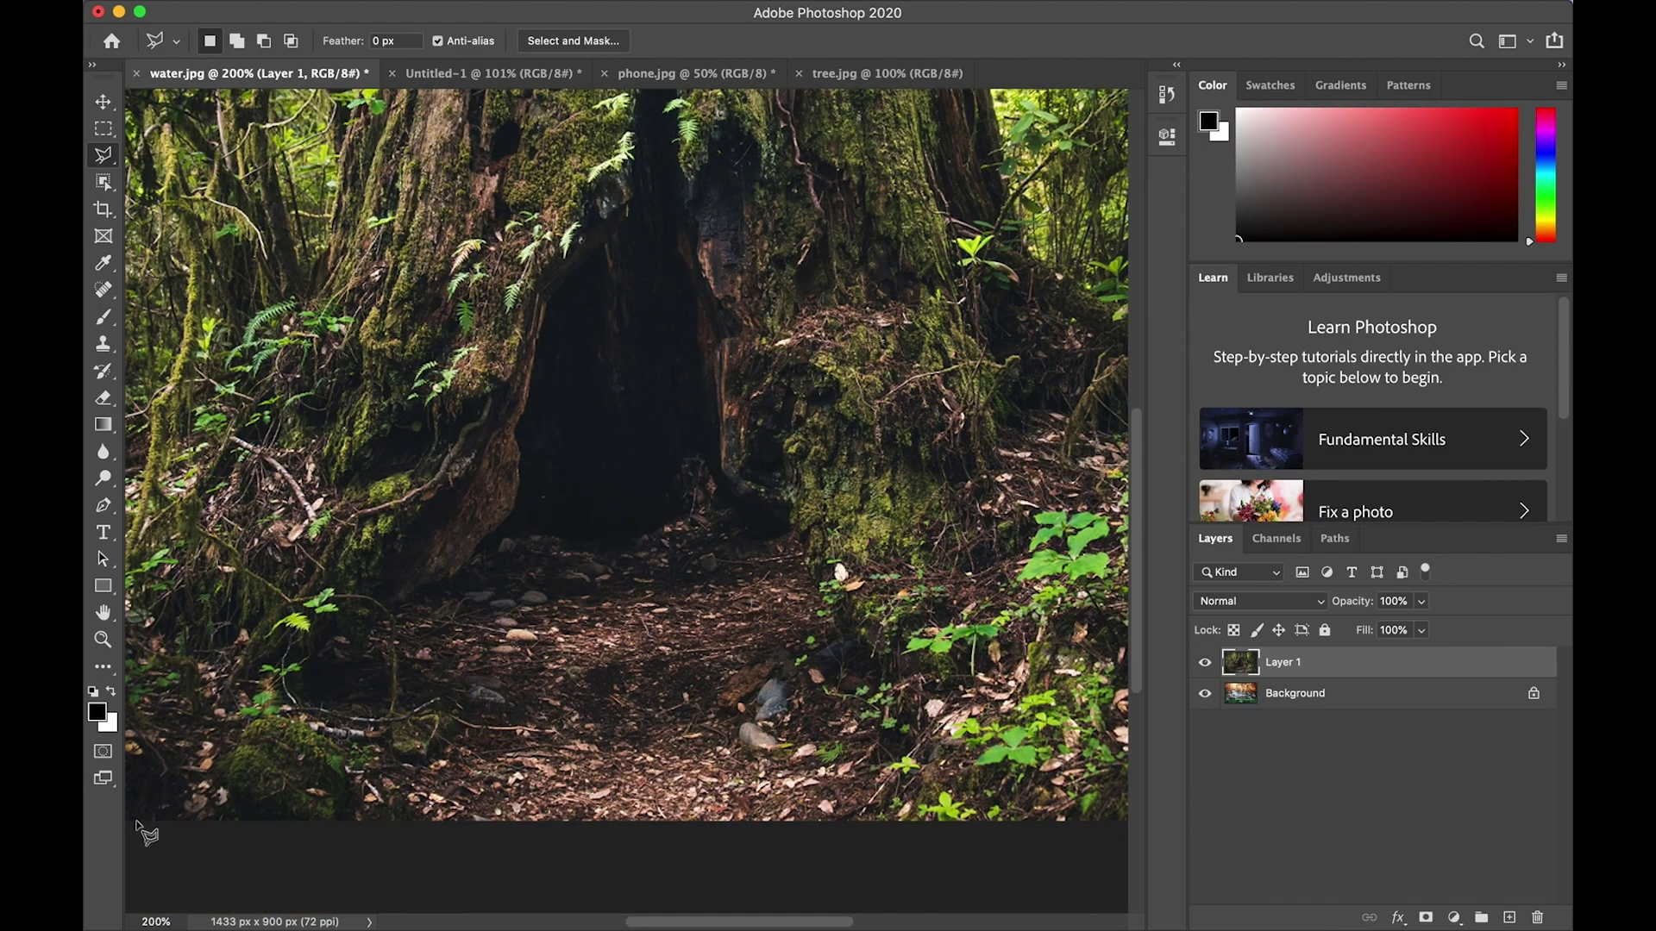
{"action": "left_click", "coordinate": [136, 821]}
{"action": "left_click", "coordinate": [166, 677]}
{"action": "left_click", "coordinate": [294, 628]}
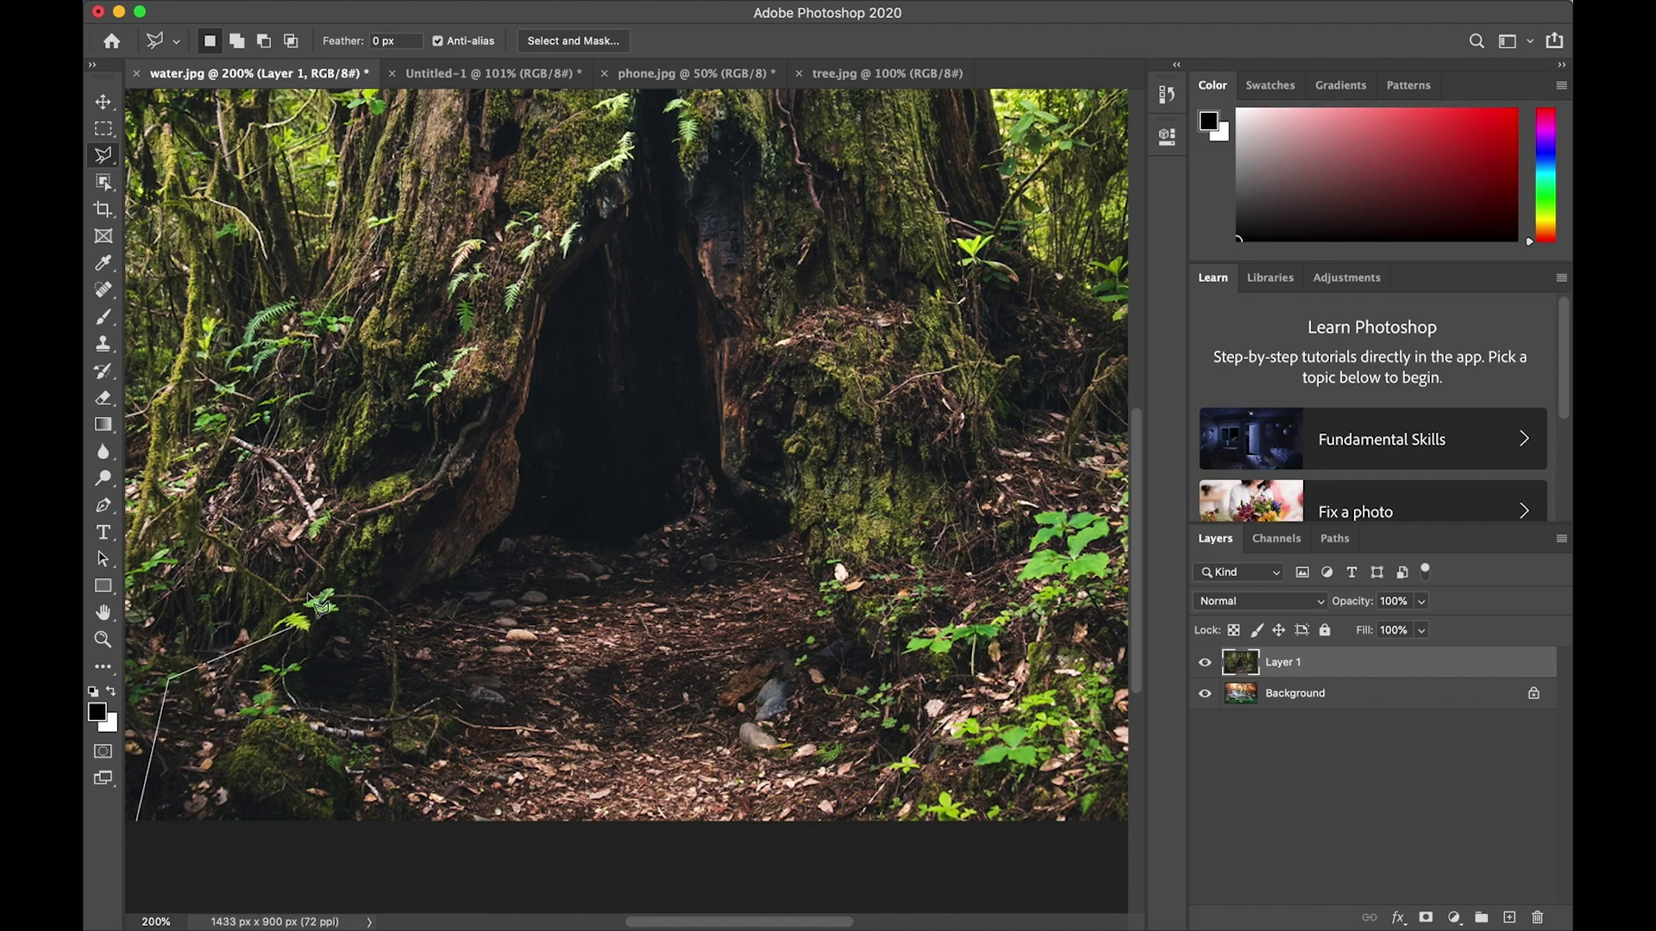
{"action": "left_click", "coordinate": [354, 526]}
{"action": "left_click", "coordinate": [458, 489]}
{"action": "left_click", "coordinate": [538, 289]}
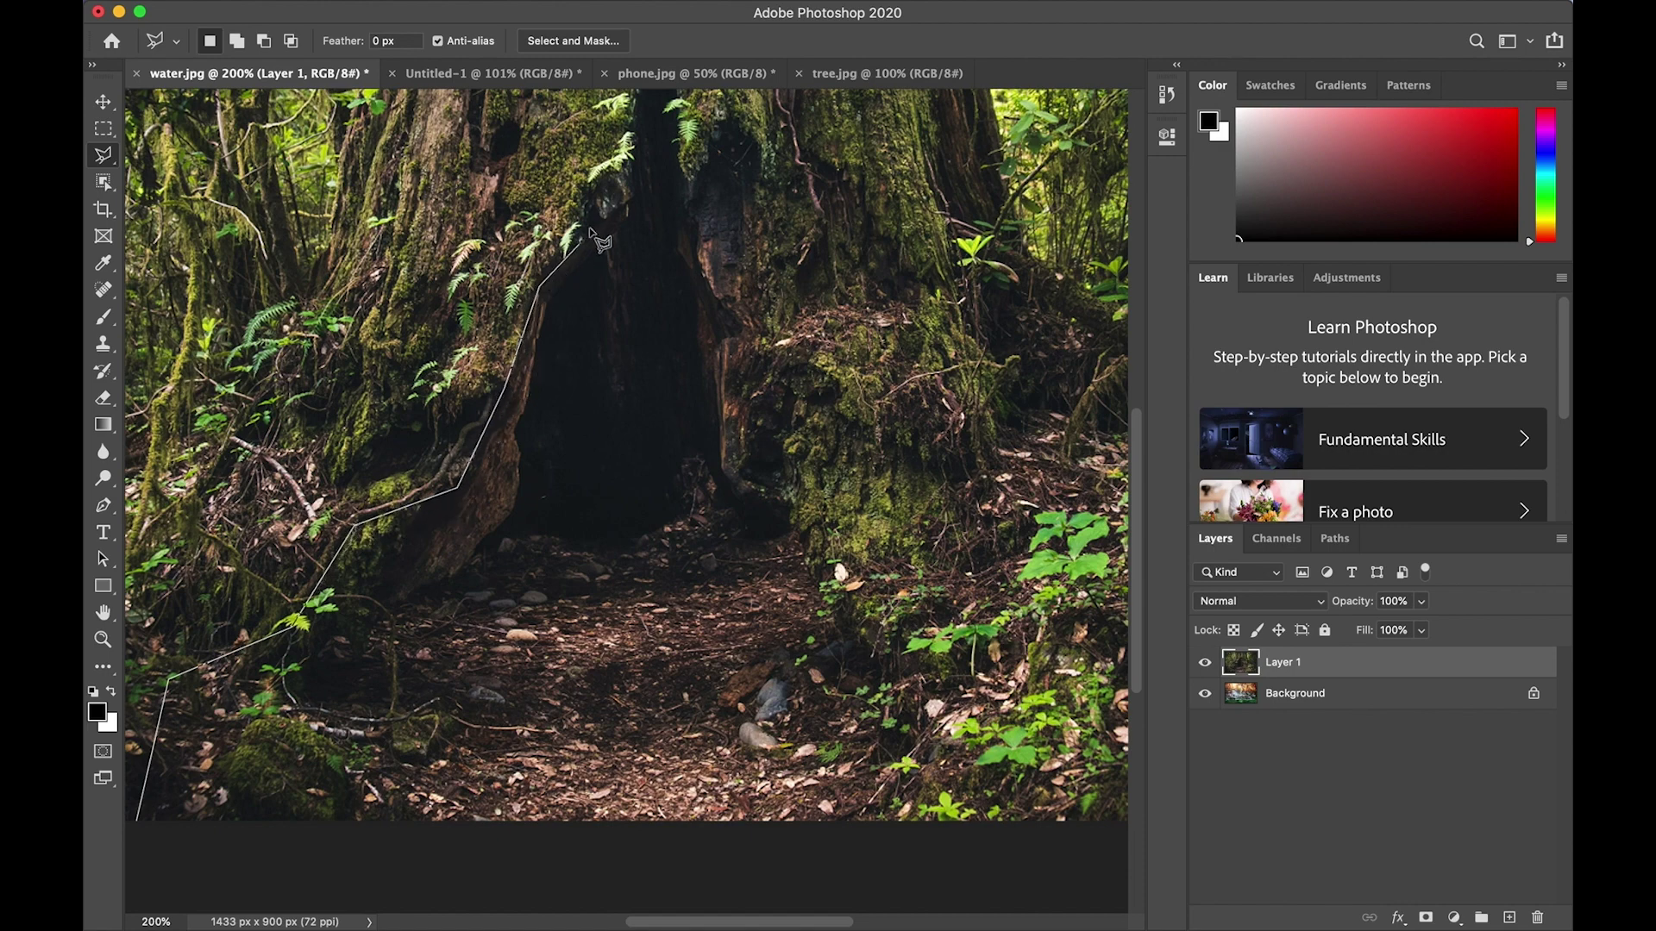
Step: Trace across the hollow's top and down the right trunk to the bottom right, closing the selection
{"action": "left_click", "coordinate": [628, 204]}
{"action": "left_click", "coordinate": [632, 155]}
{"action": "left_click", "coordinate": [687, 136]}
{"action": "left_click", "coordinate": [741, 128]}
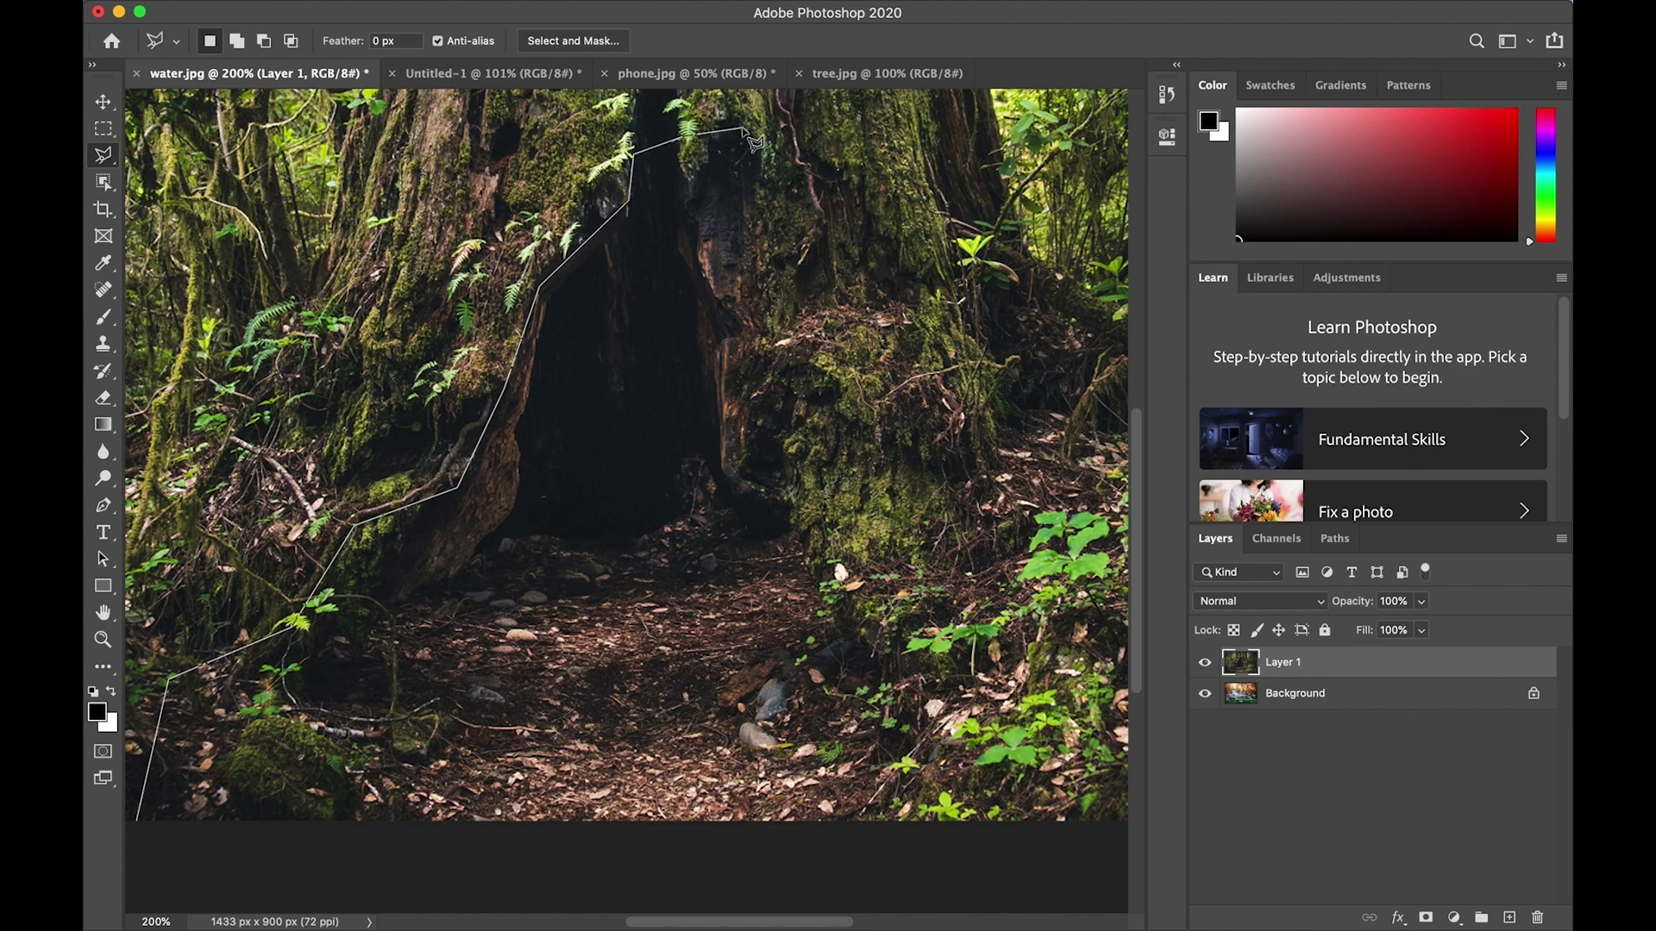
{"action": "left_click", "coordinate": [769, 316]}
{"action": "left_click", "coordinate": [826, 377]}
{"action": "left_click", "coordinate": [906, 569]}
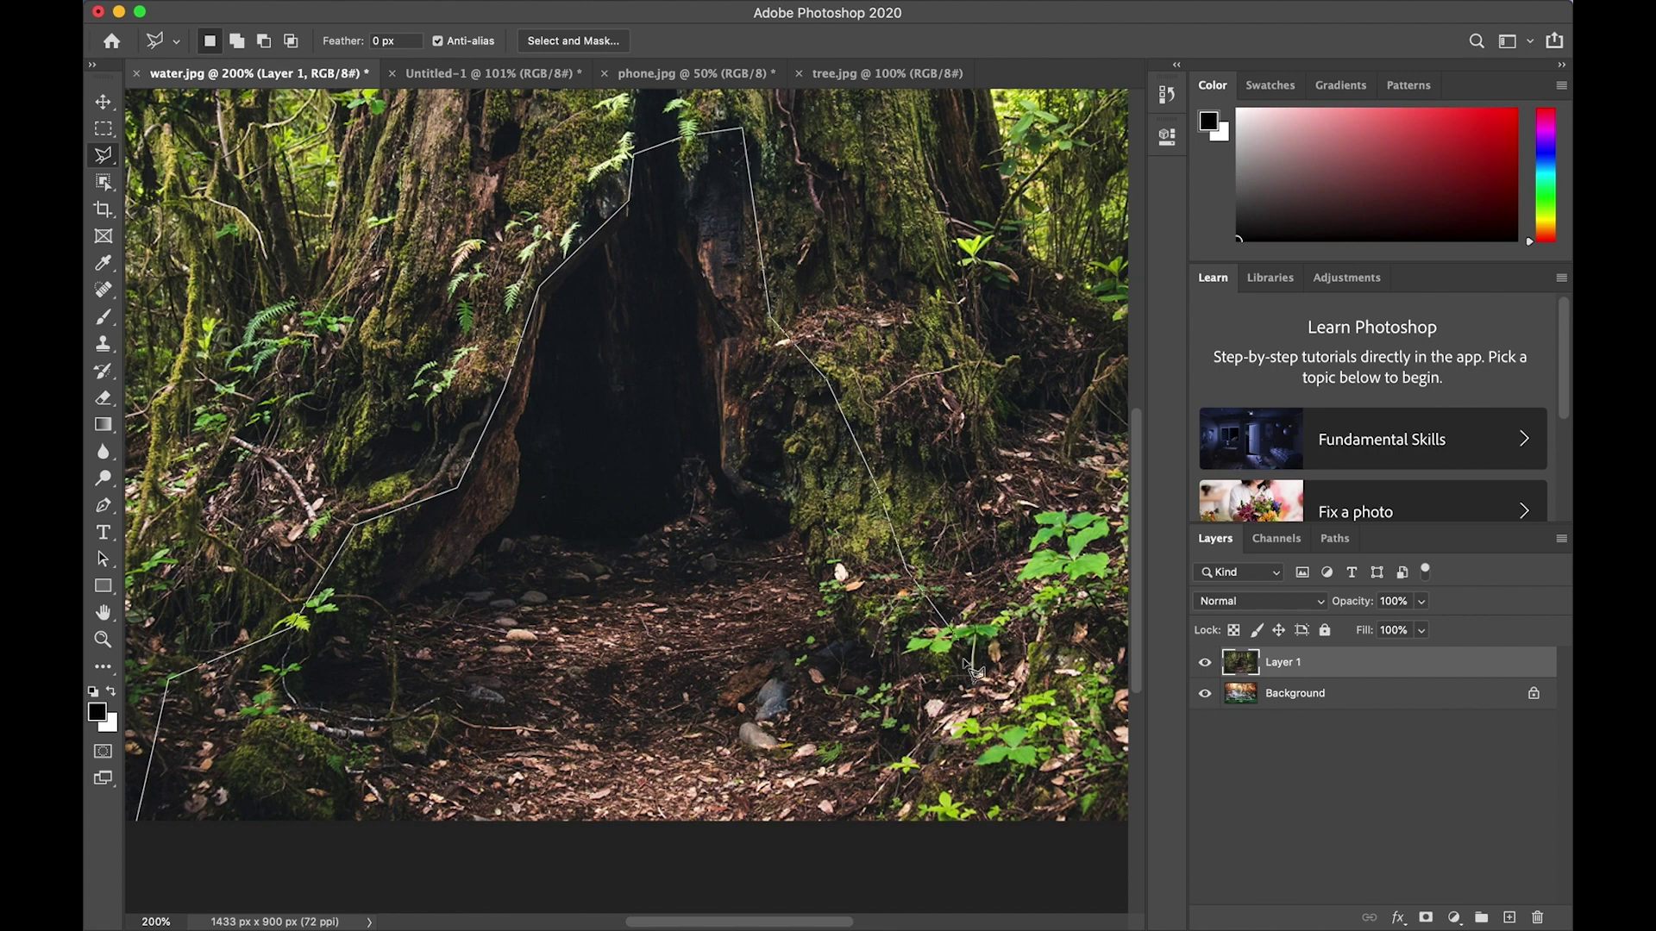
{"action": "left_click", "coordinate": [1074, 826]}
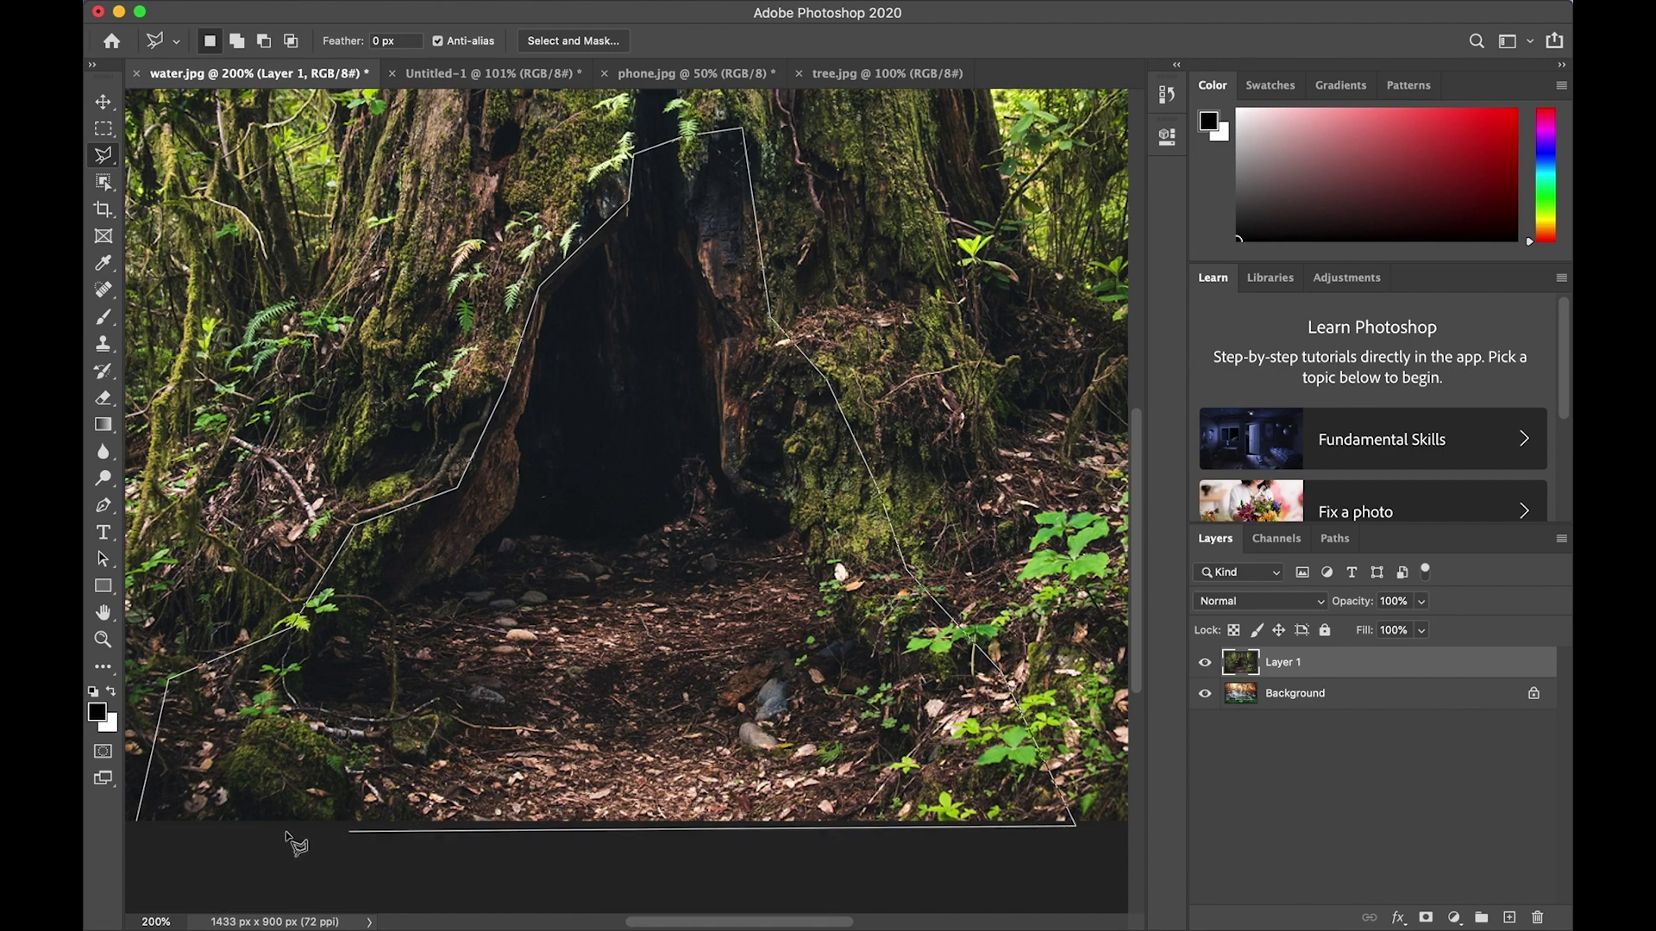
{"action": "left_click", "coordinate": [137, 824]}
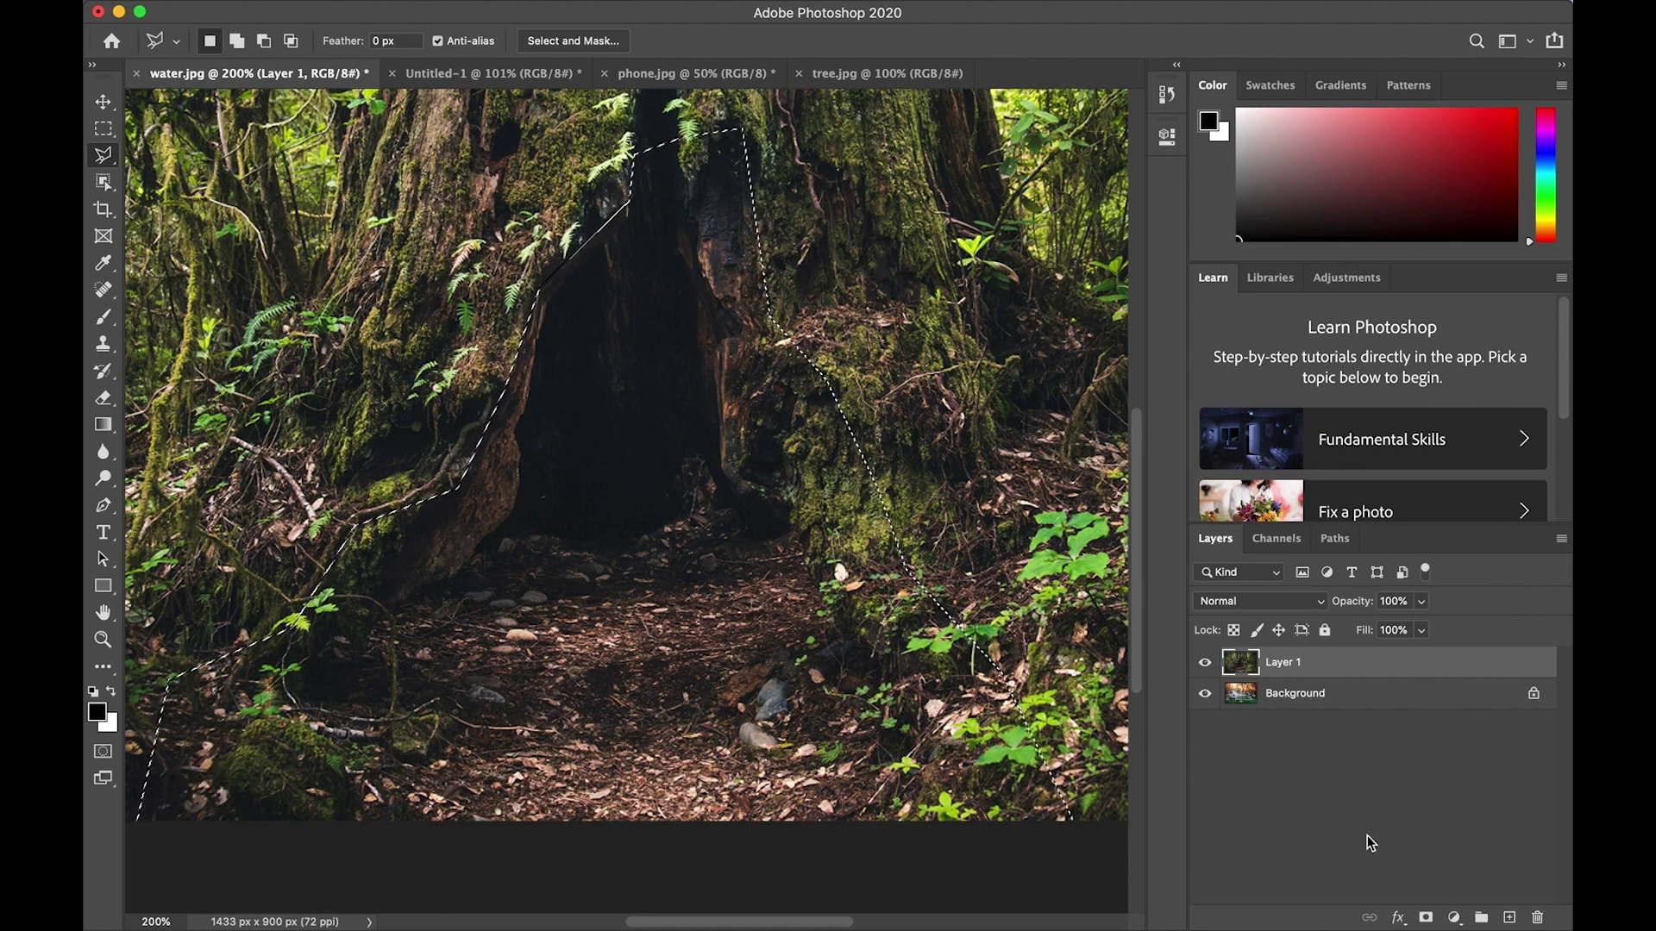
Step: Add a layer mask to Layer 1 from the selection and invert it with Image > Adjustments > Invert
{"action": "left_click", "coordinate": [1427, 919]}
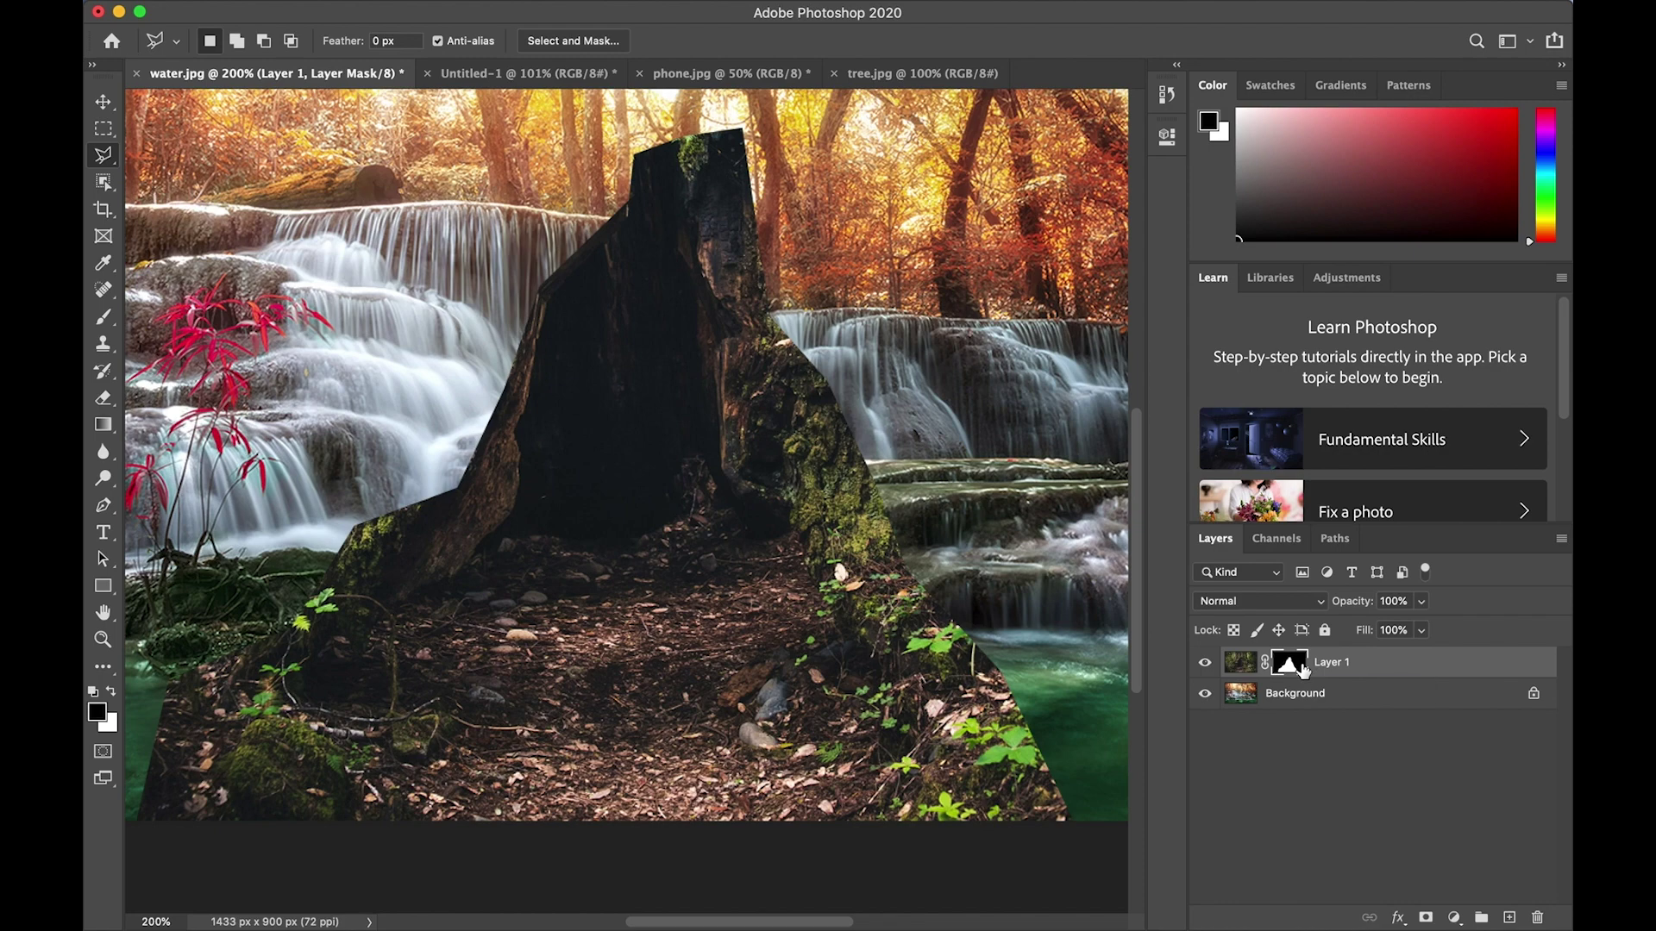
{"action": "mouse_move", "coordinate": [321, 7]}
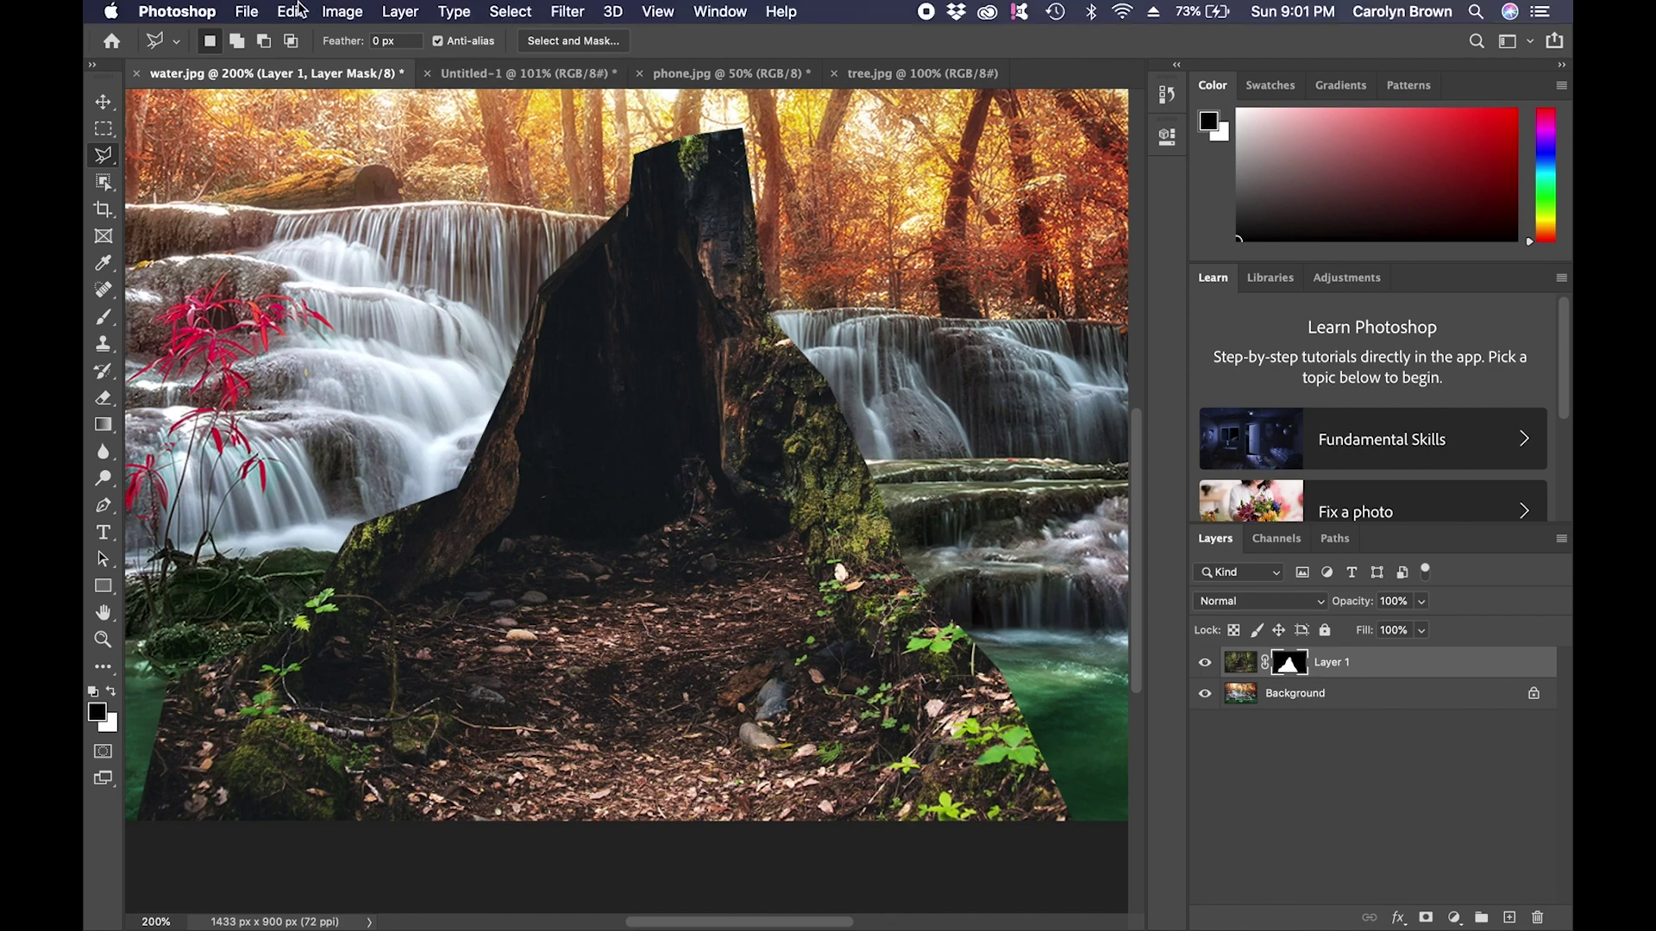
{"action": "left_click", "coordinate": [341, 12]}
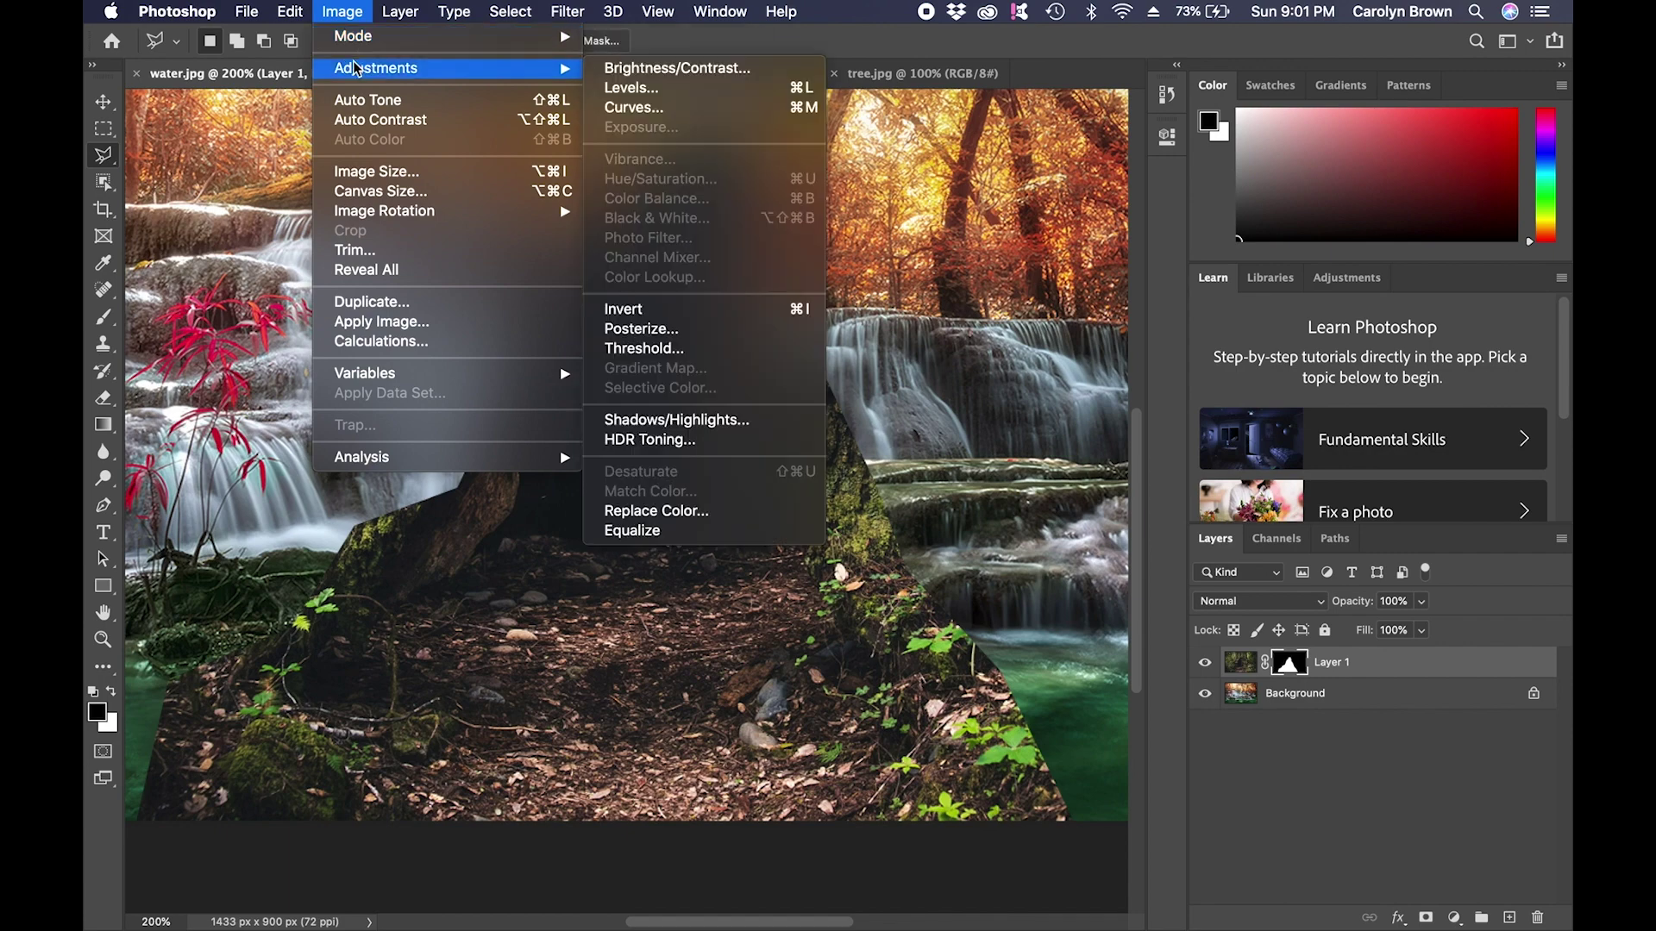
{"action": "mouse_move", "coordinate": [517, 71]}
{"action": "left_click", "coordinate": [623, 309]}
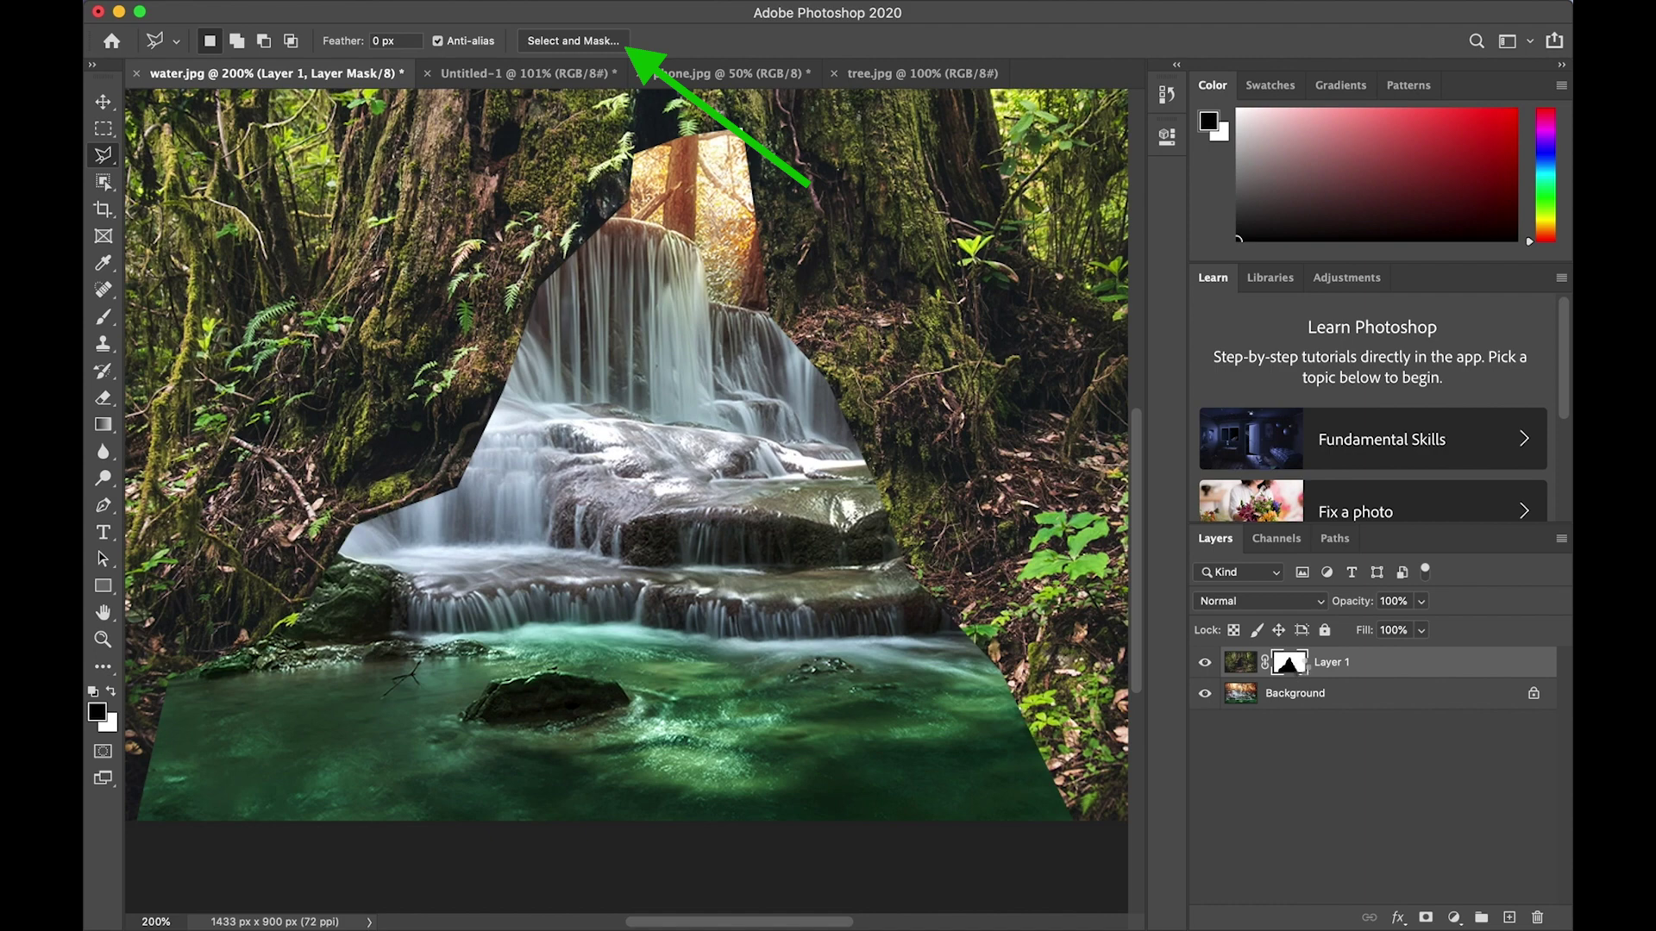
Step: In Select and Mask, set Transparency to 100% and Feather to 31.4 px, then apply
{"action": "key", "text": "super+alt+r"}
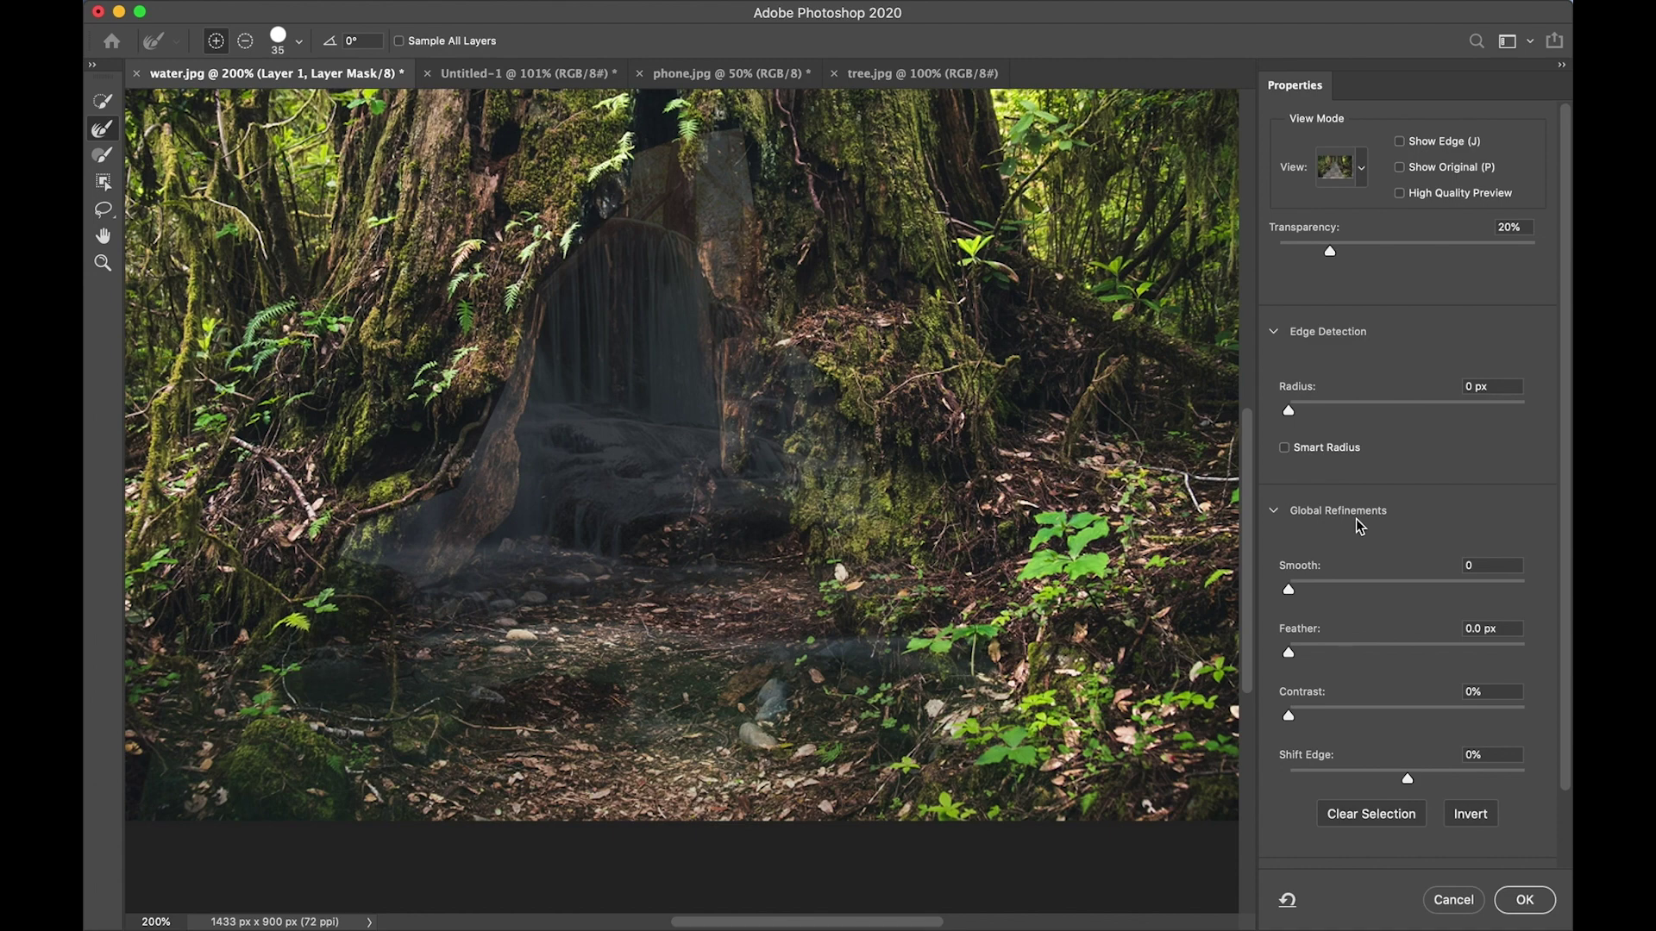
{"action": "left_click_drag", "start_coordinate": [1330, 251], "coordinate": [1539, 257]}
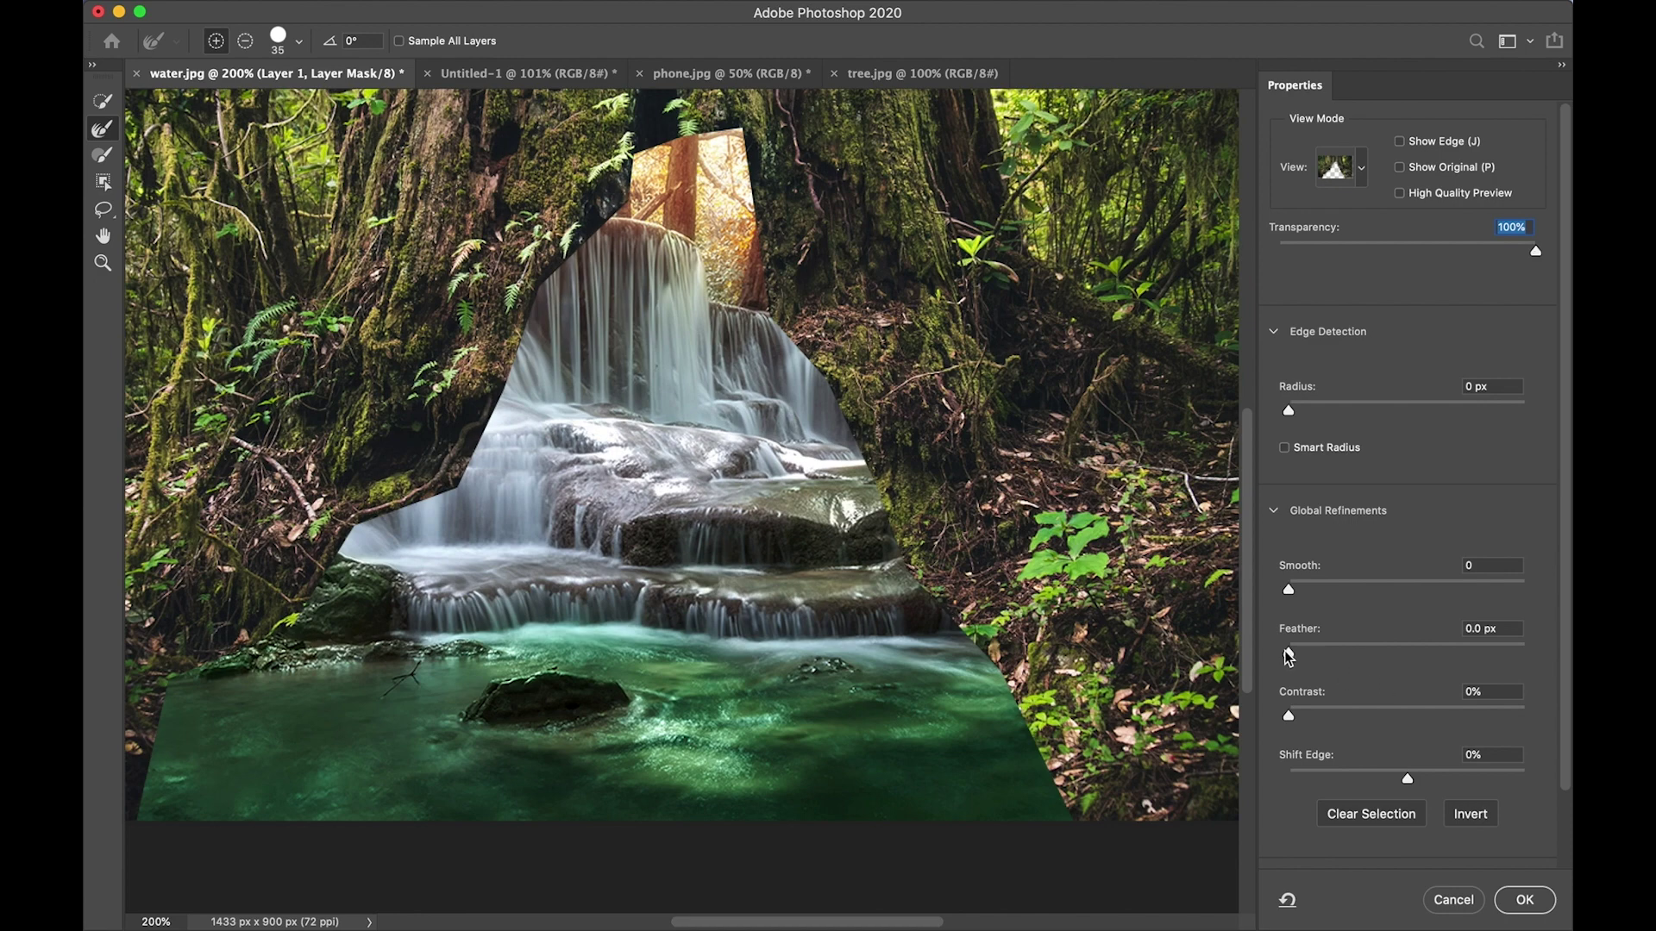
{"action": "left_click_drag", "start_coordinate": [1290, 655], "coordinate": [1407, 662]}
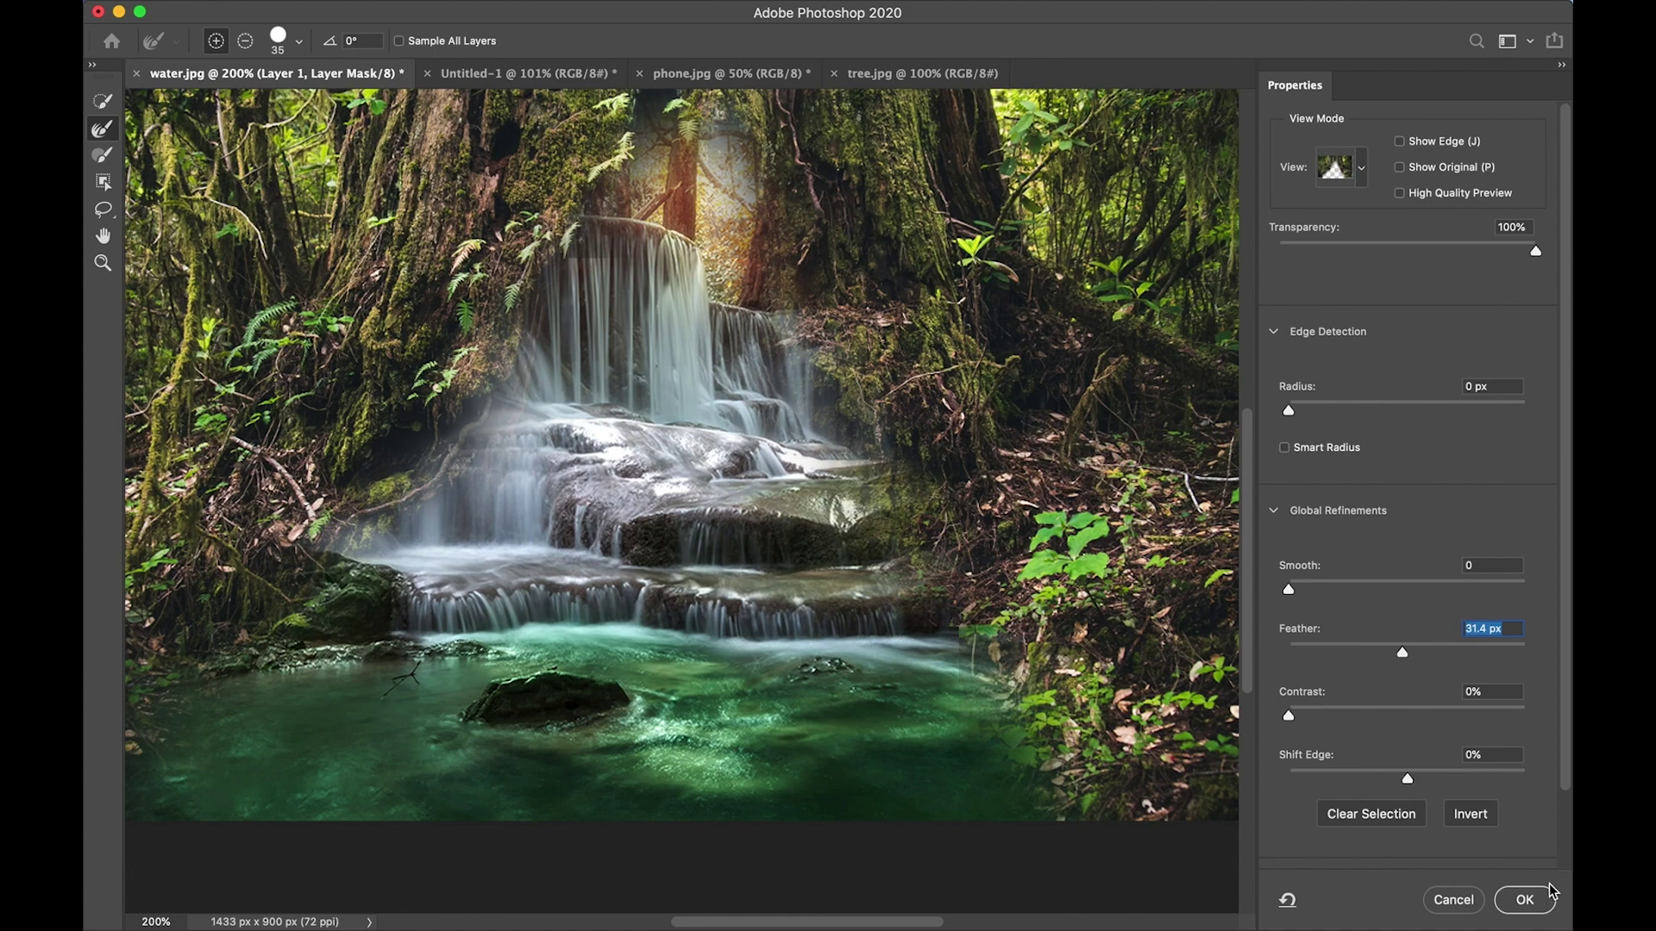
{"action": "left_click", "coordinate": [1536, 904]}
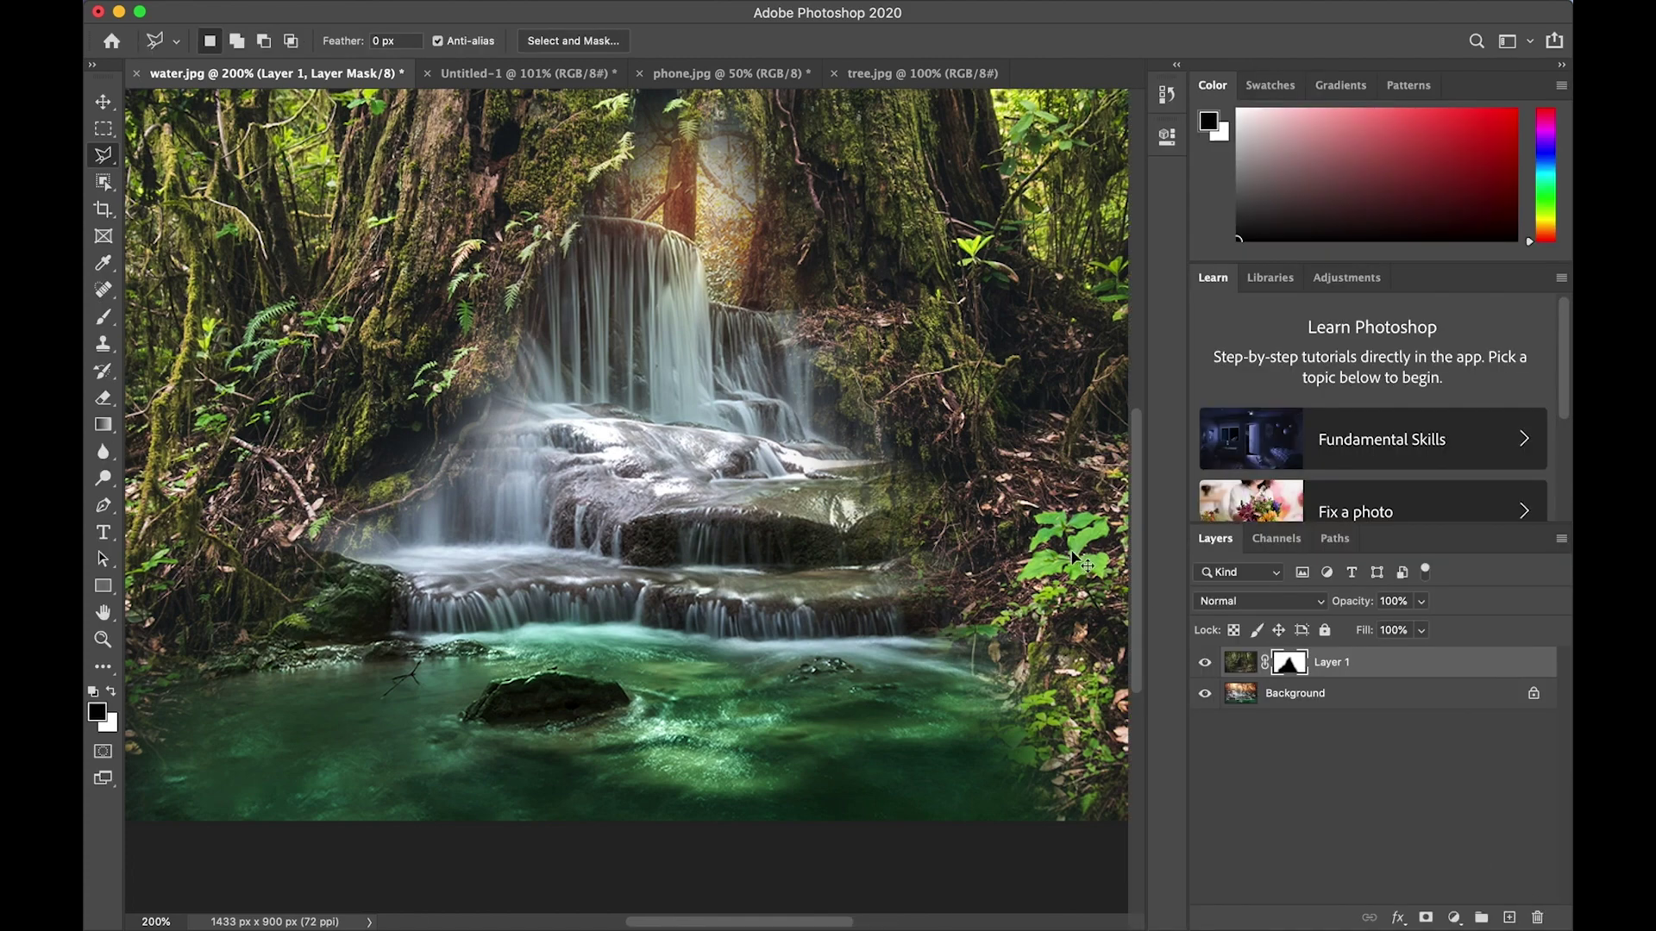
Step: Zoom out to the full composite, try enlarging Layer 1, then undo and cancel so it stays at 100%
{"action": "key", "text": "super+minus"}
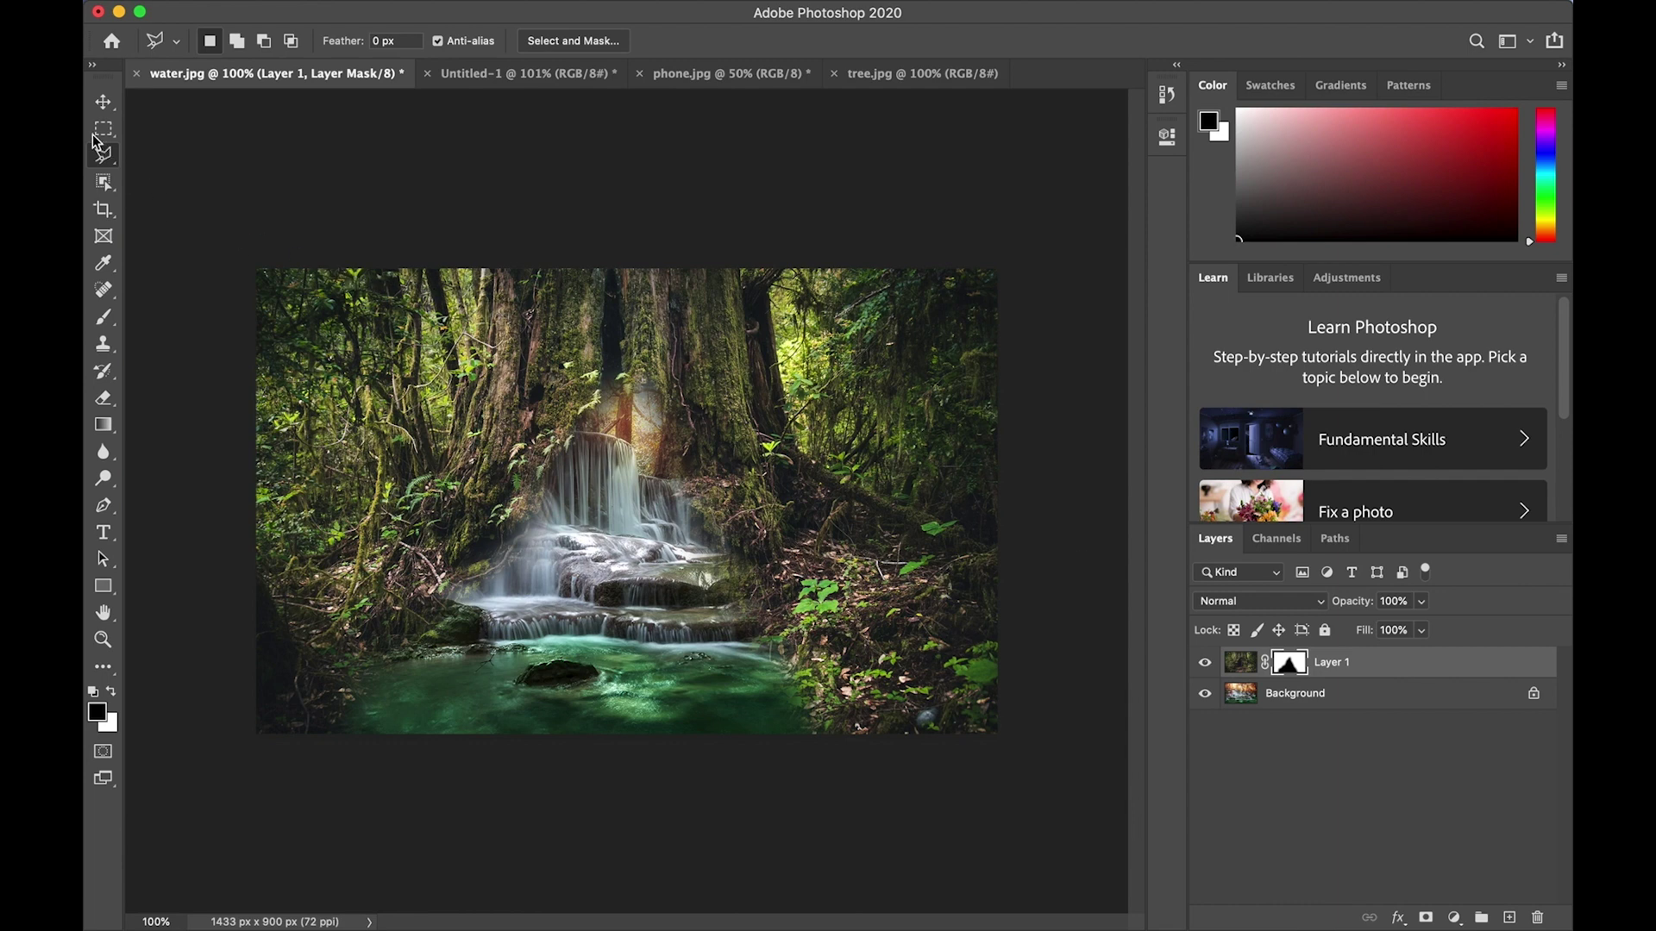
{"action": "left_click", "coordinate": [103, 102]}
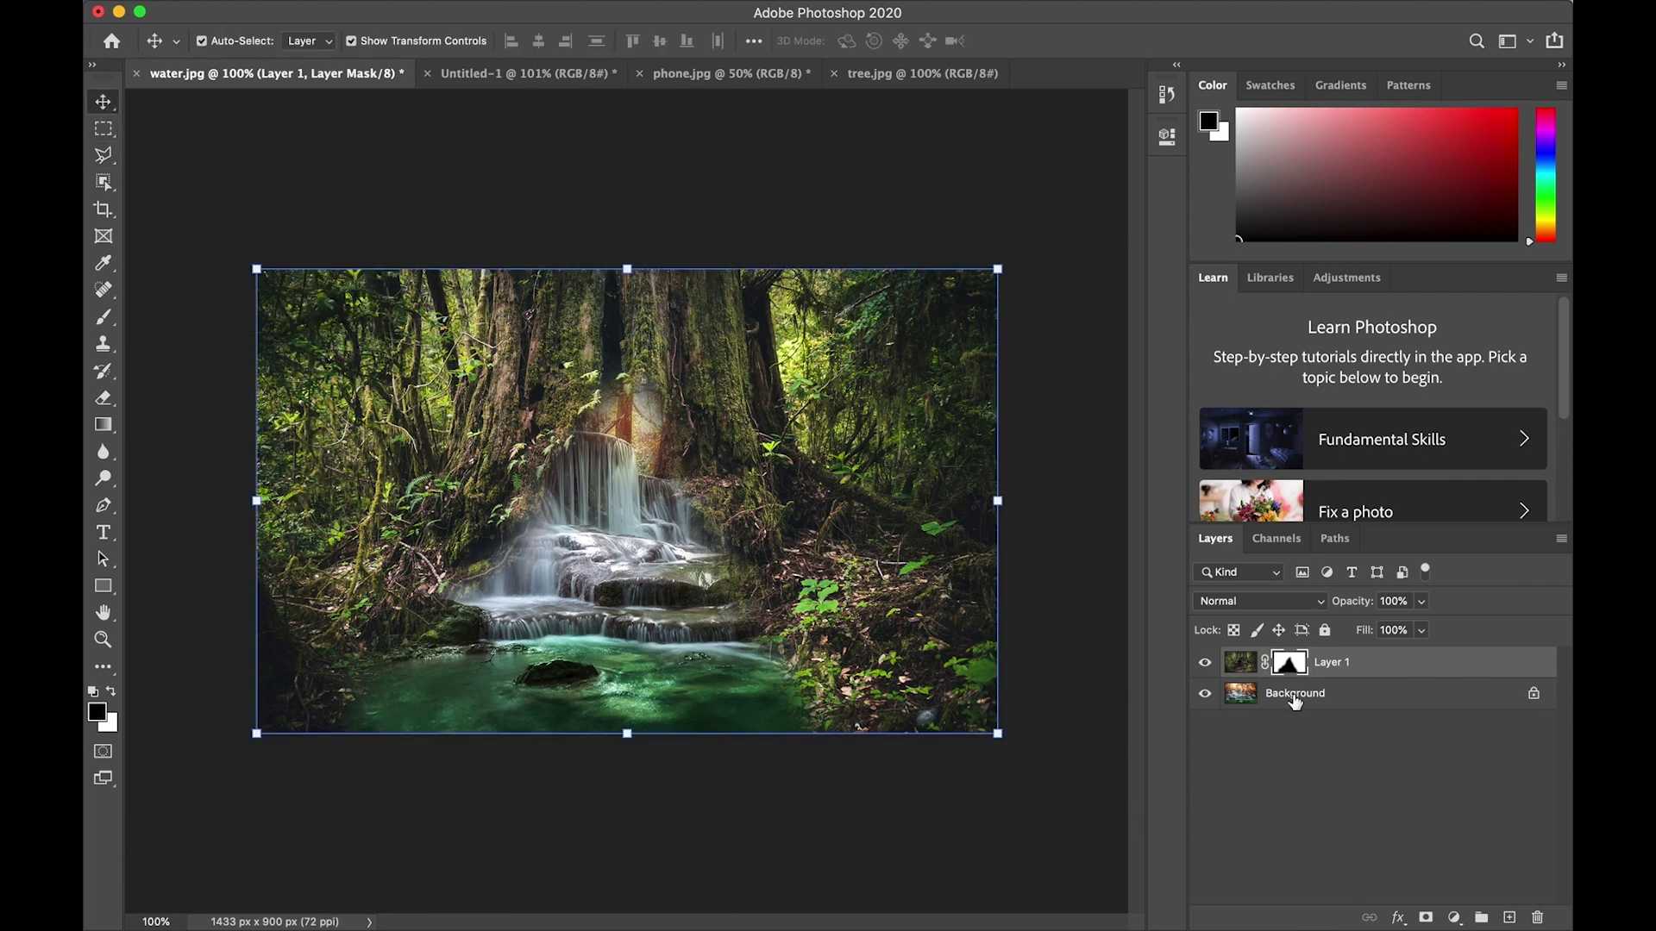
{"action": "left_click", "coordinate": [1303, 696]}
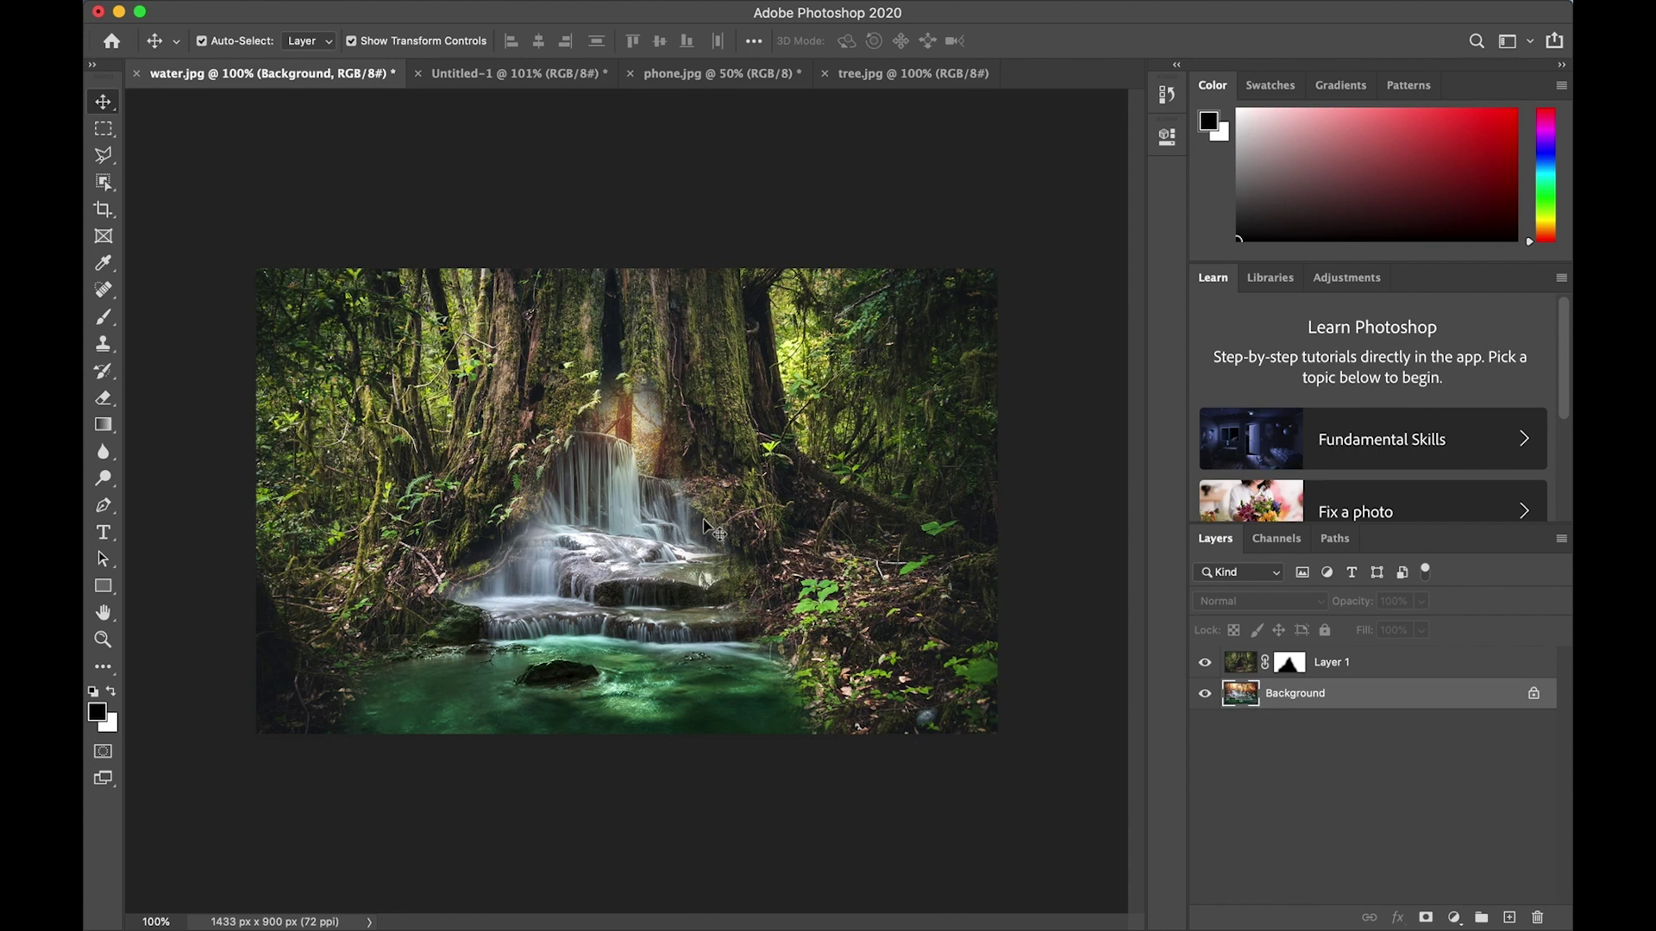
{"action": "left_click", "coordinate": [707, 528]}
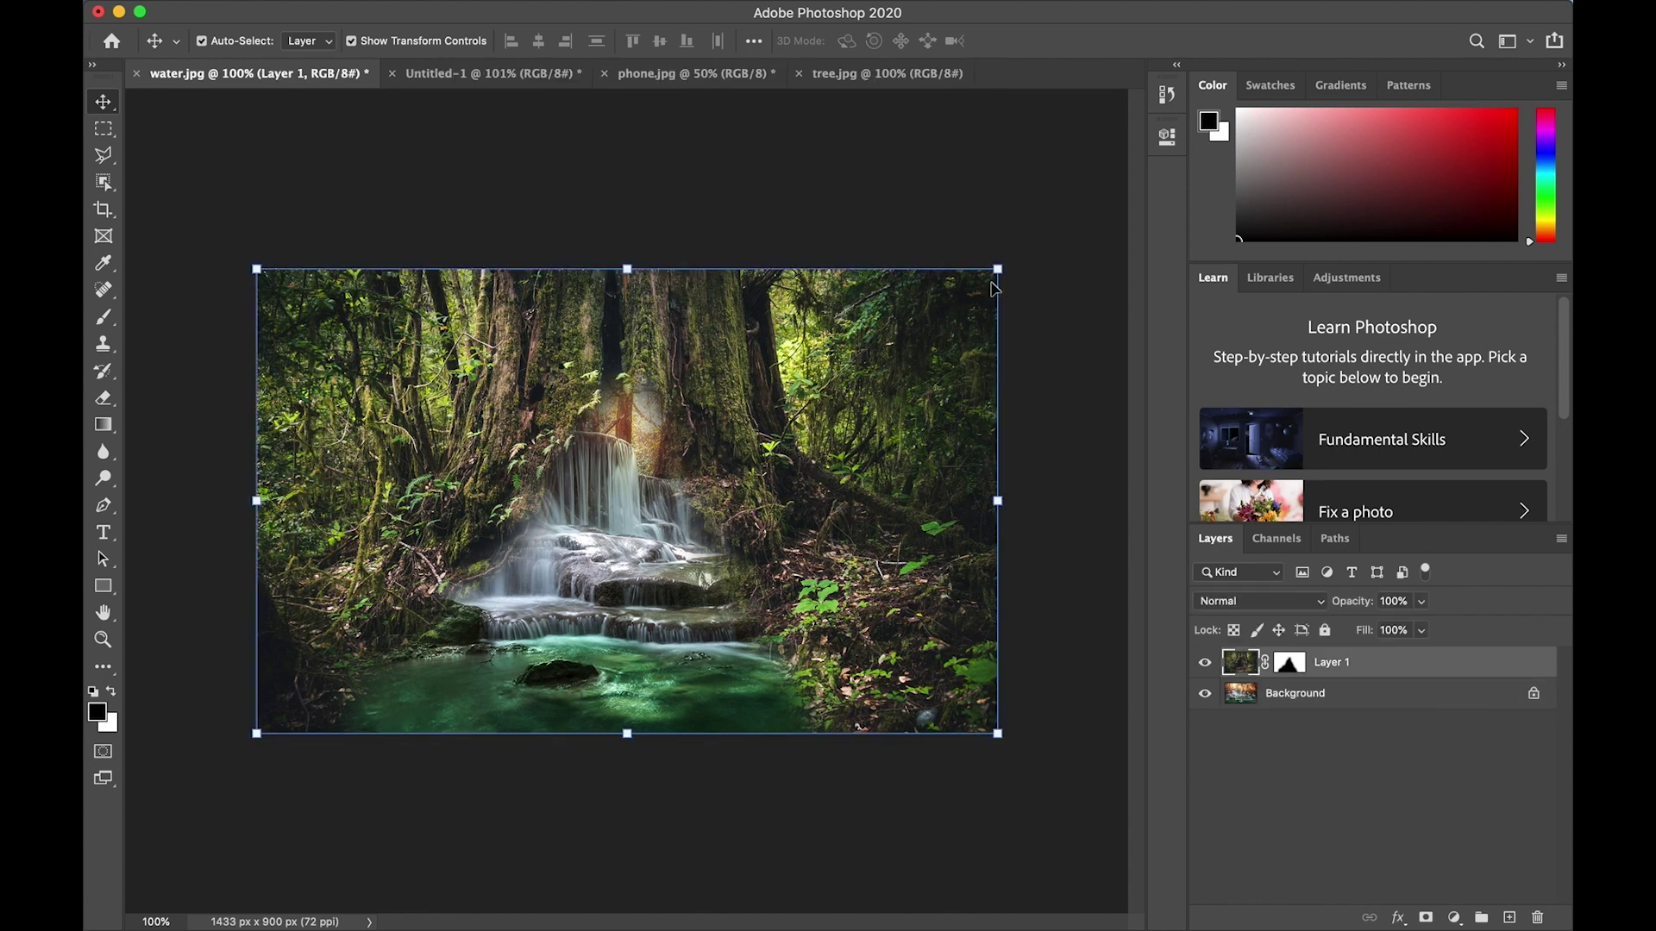
{"action": "left_click_drag", "start_coordinate": [998, 270], "coordinate": [1021, 252]}
{"action": "key", "text": "ctrl+z"}
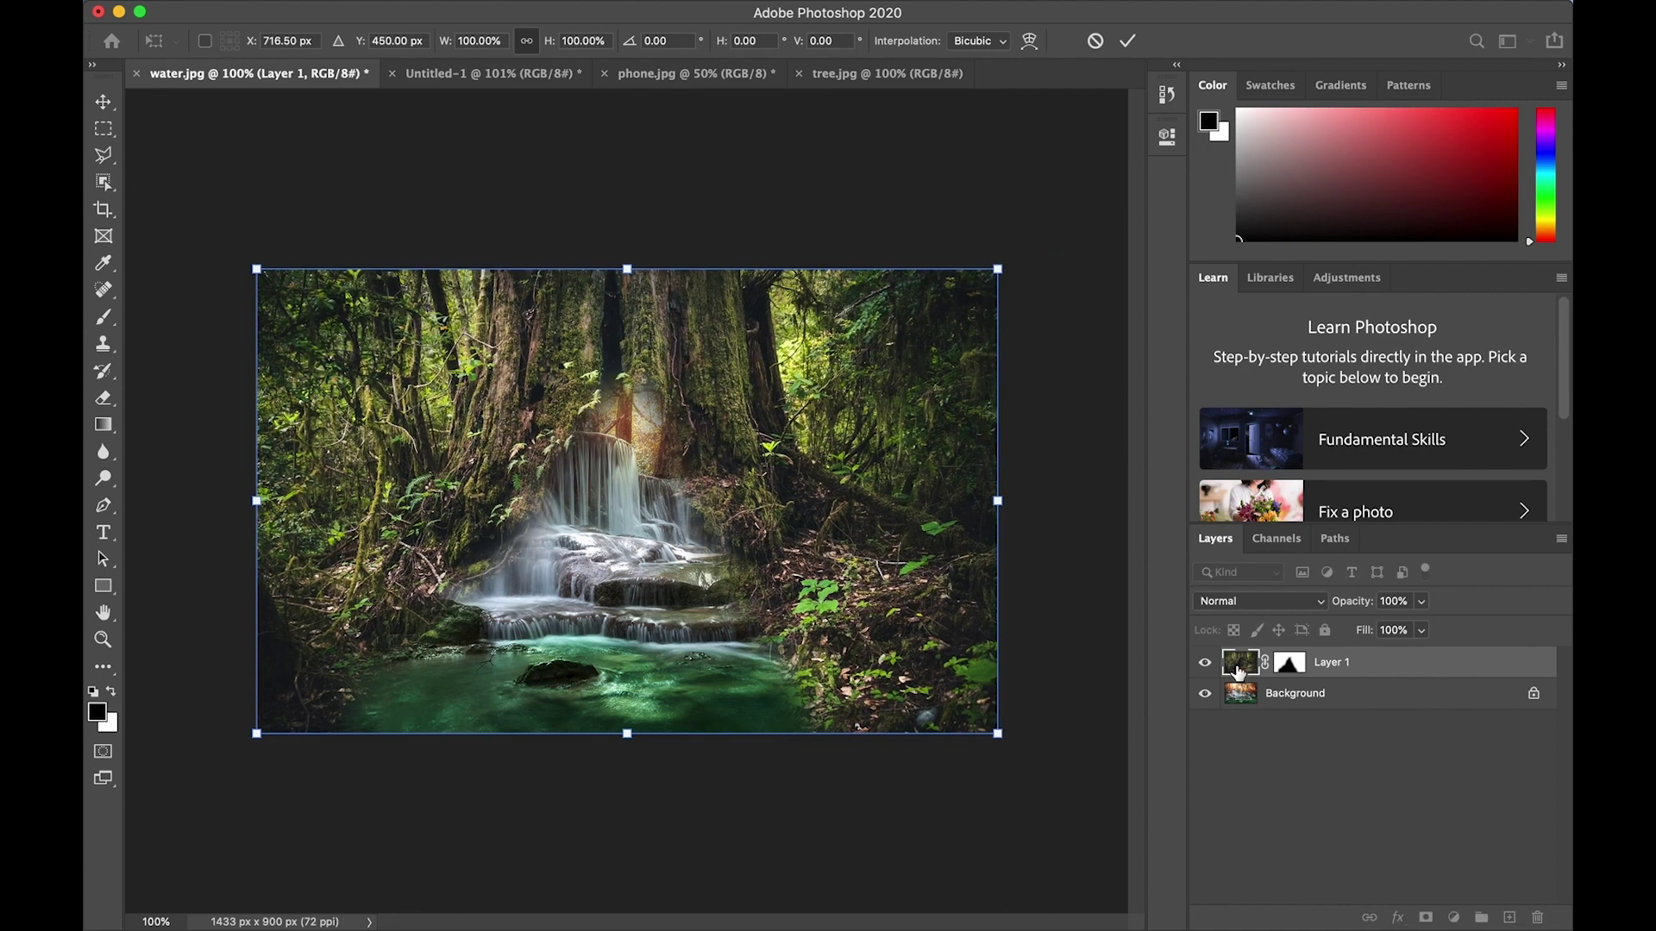
{"action": "key", "text": "Escape"}
{"action": "left_click", "coordinate": [1242, 694]}
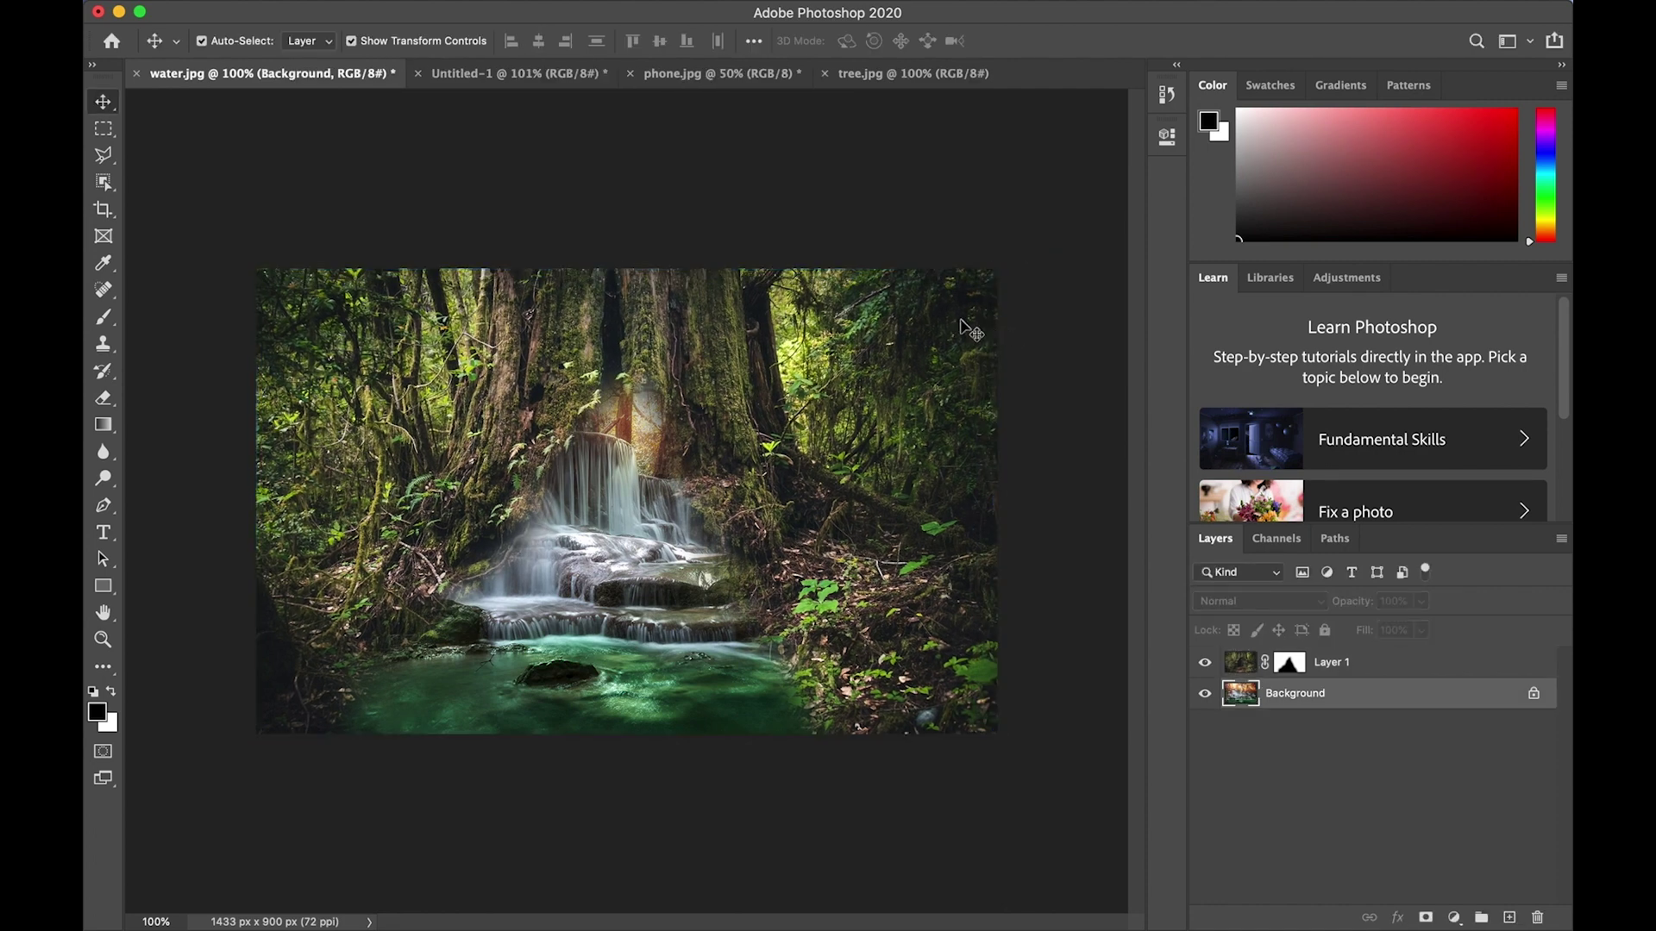
{"action": "left_click", "coordinate": [964, 477]}
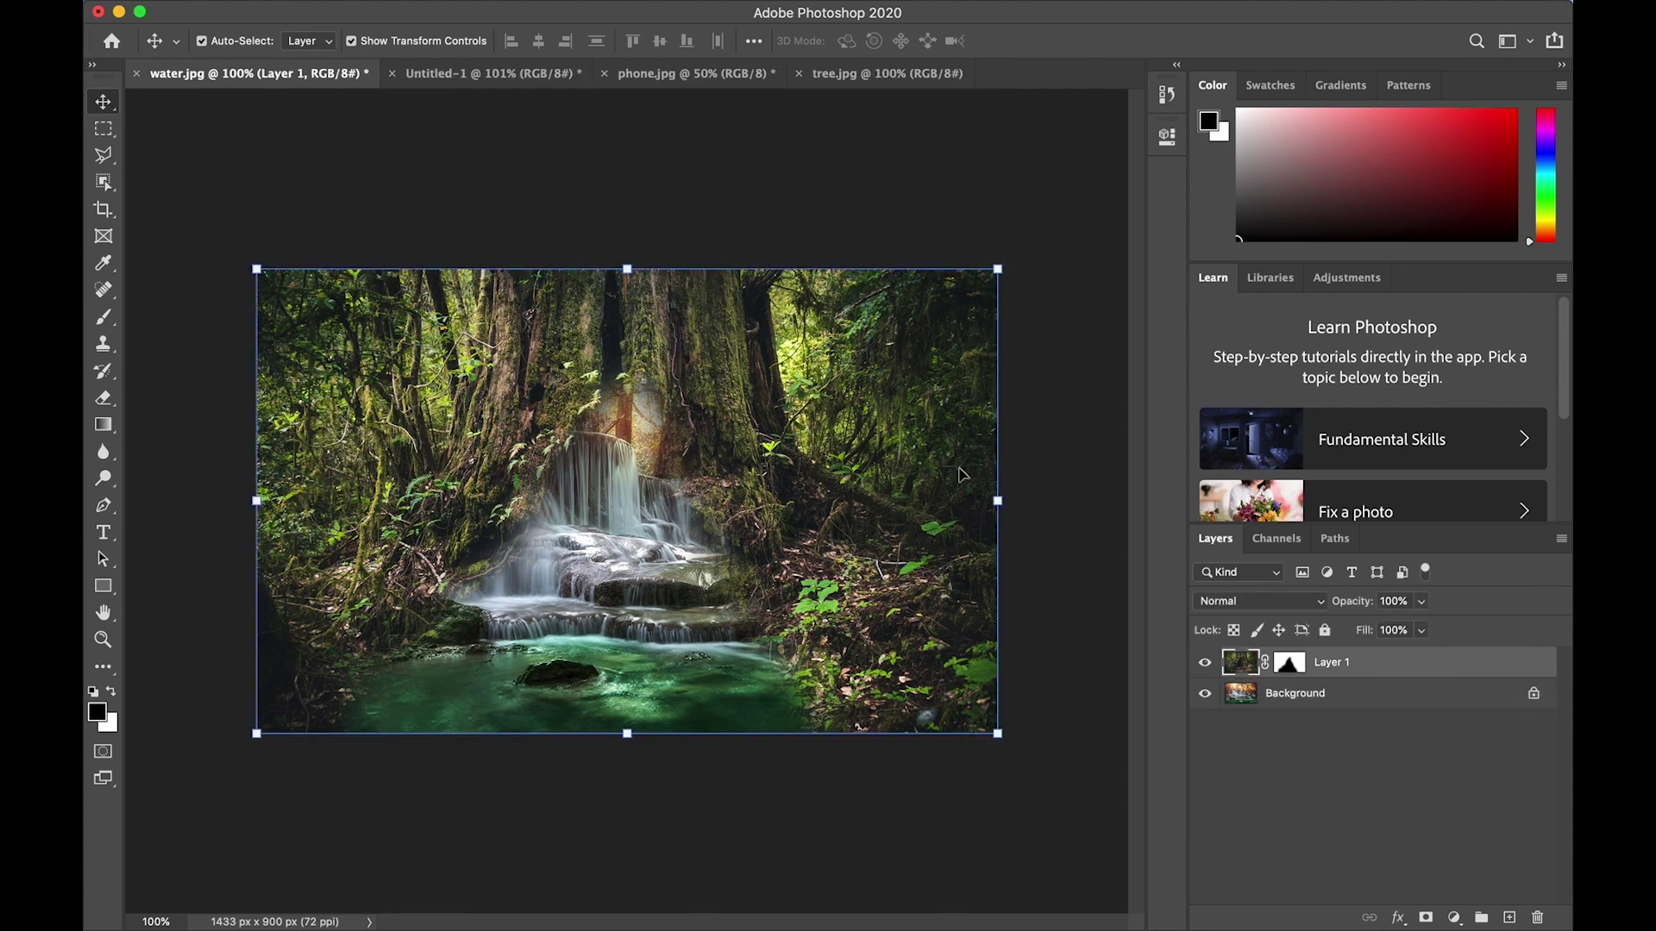
Step: Convert the Background to Layer 0, drag its corners to scale it to about 118%, and commit
{"action": "double_click", "coordinate": [1236, 699]}
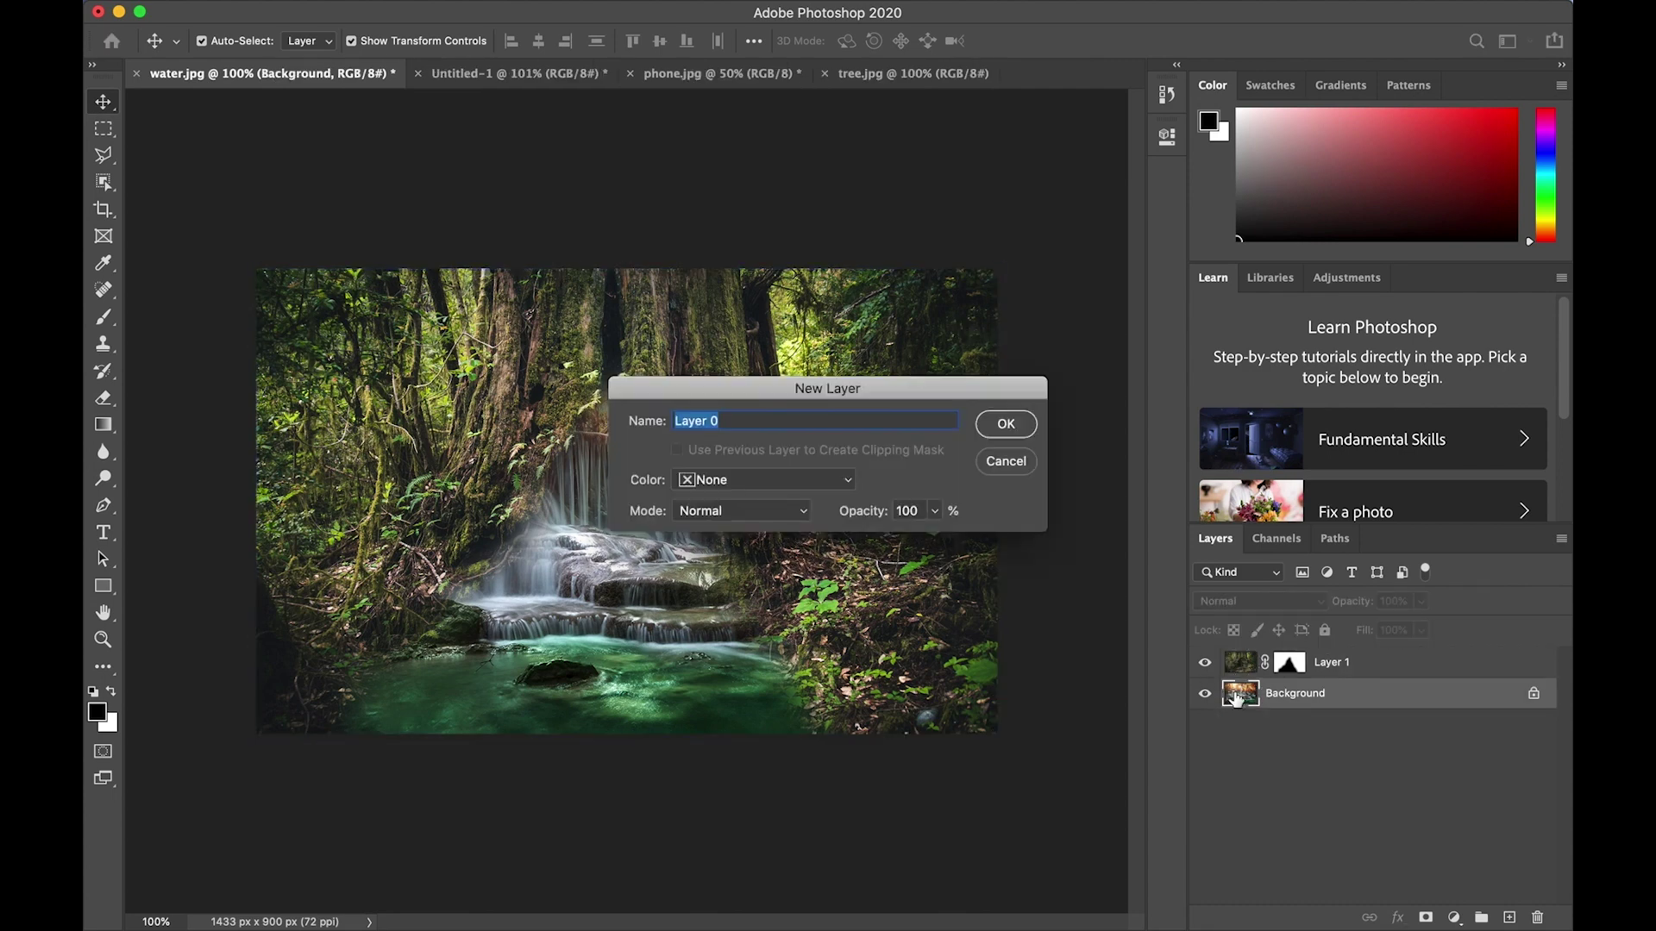
{"action": "left_click", "coordinate": [1006, 425]}
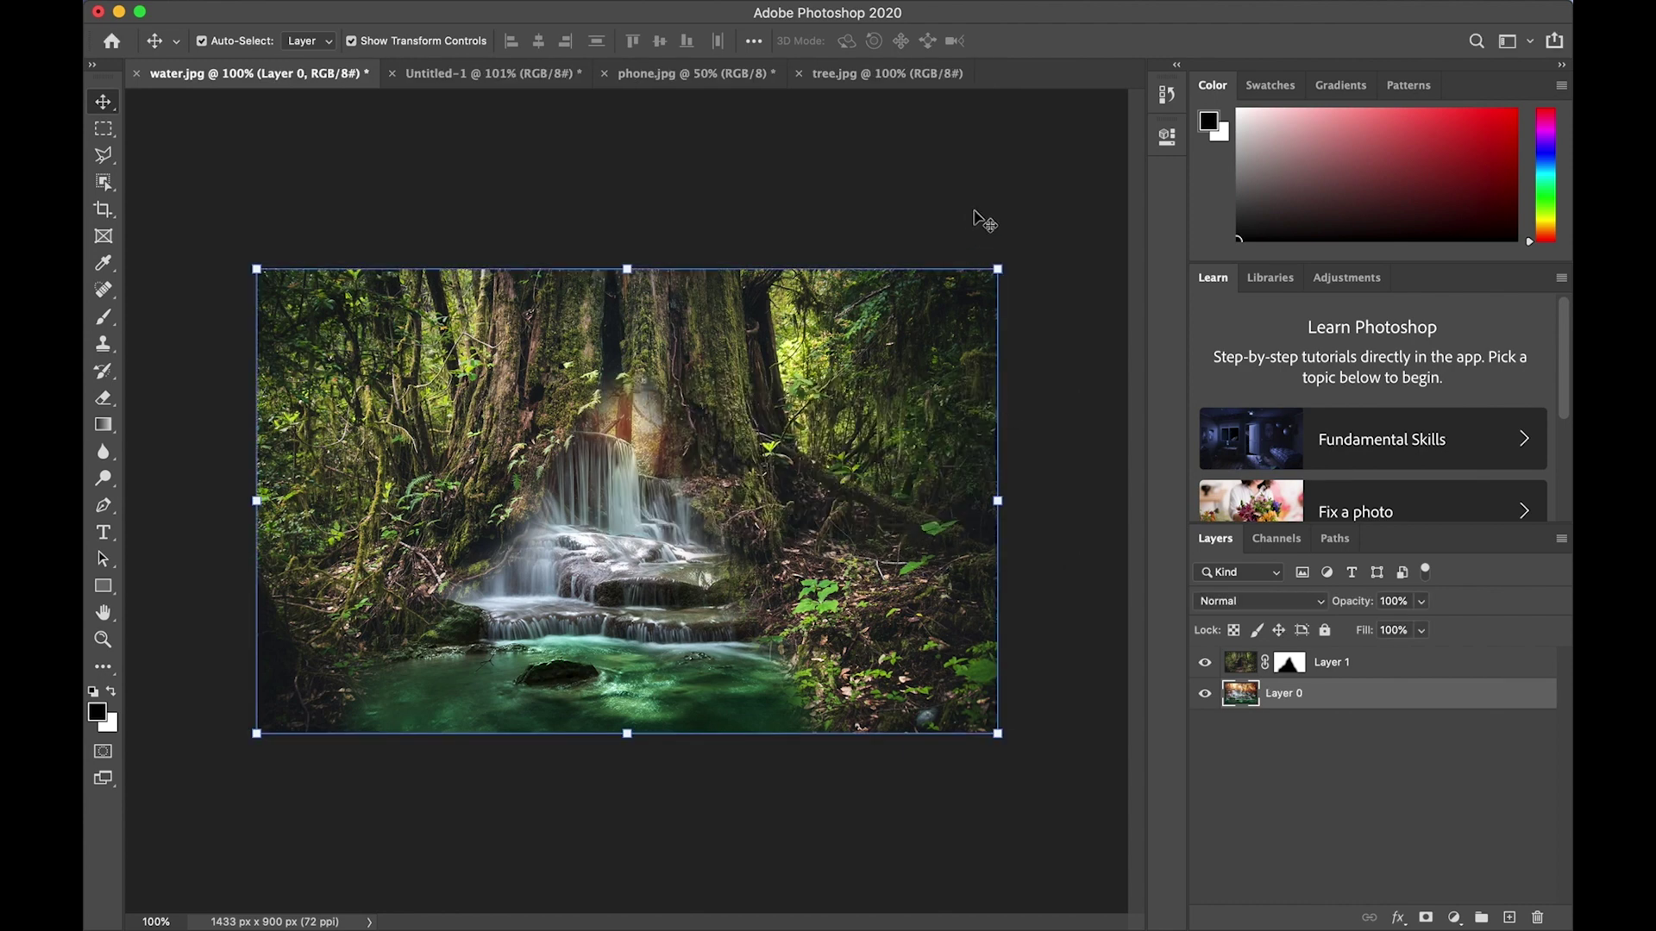
{"action": "left_click_drag", "start_coordinate": [998, 269], "coordinate": [1084, 214]}
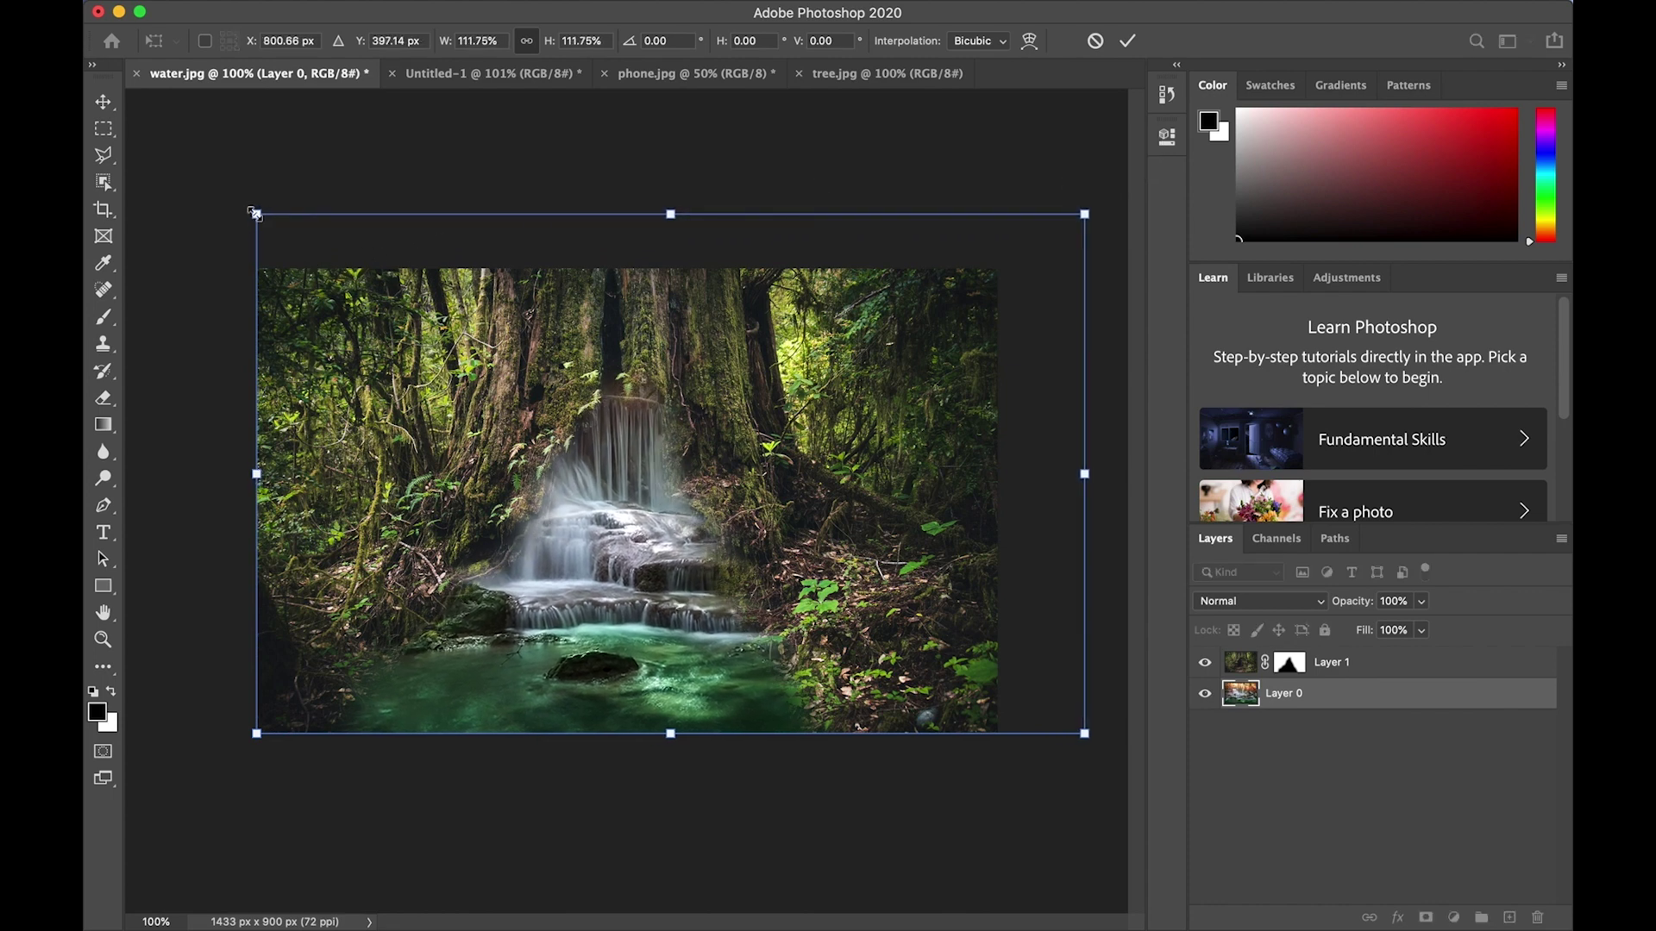
{"action": "left_click_drag", "start_coordinate": [254, 213], "coordinate": [254, 173]}
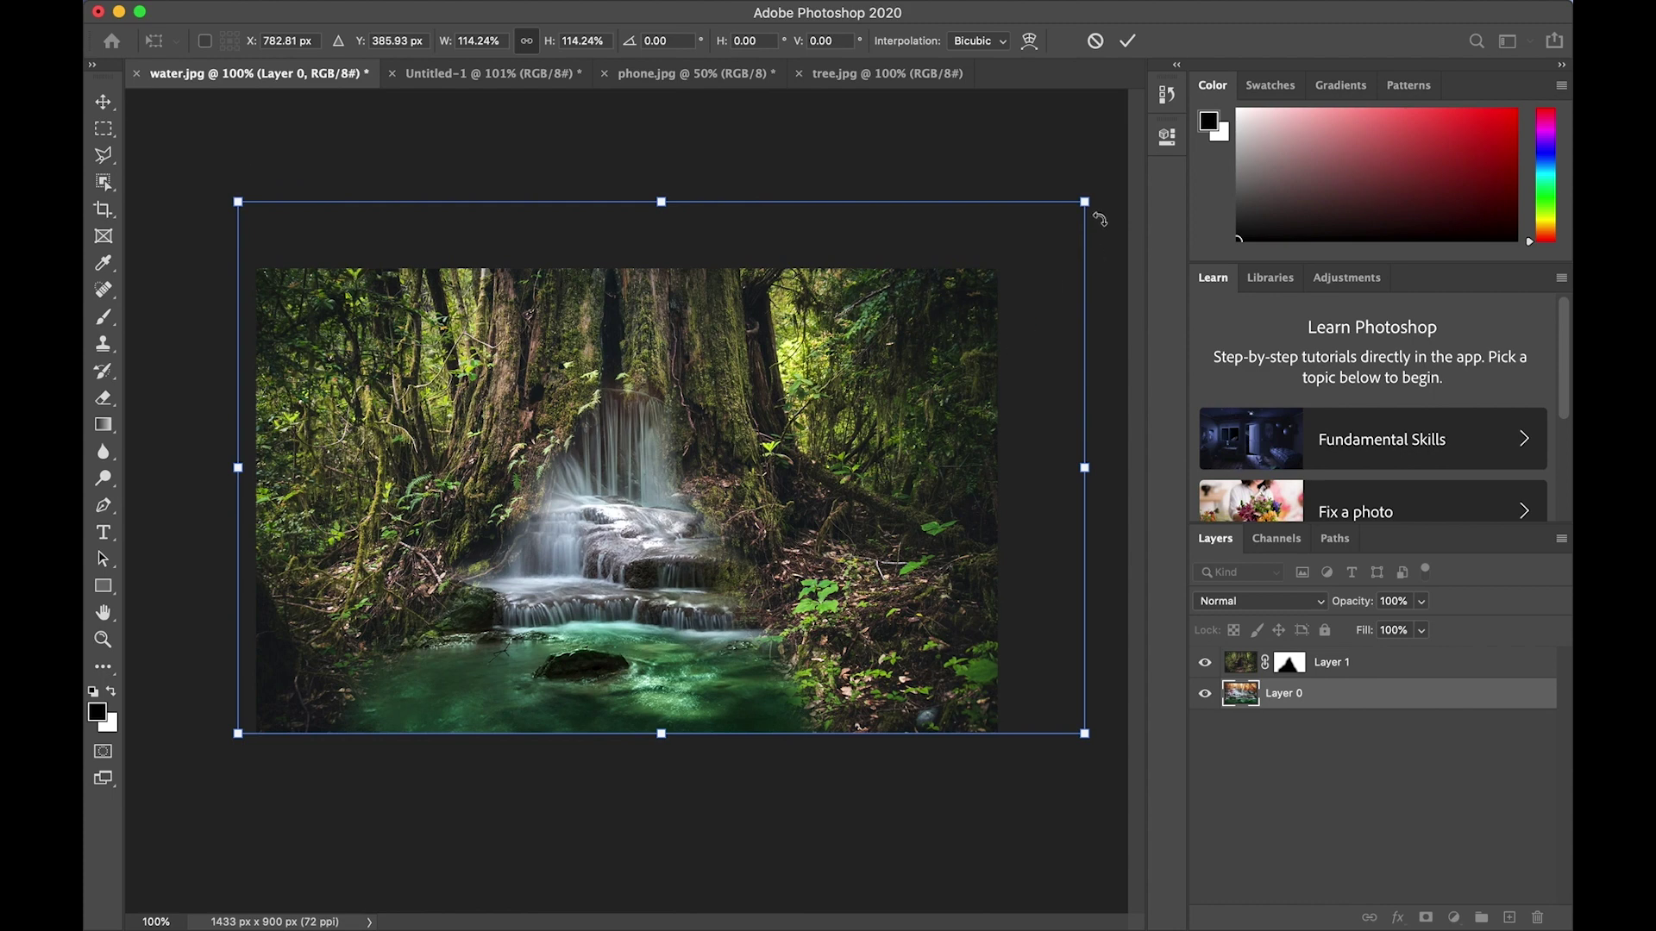
{"action": "left_click_drag", "start_coordinate": [1086, 204], "coordinate": [1106, 170]}
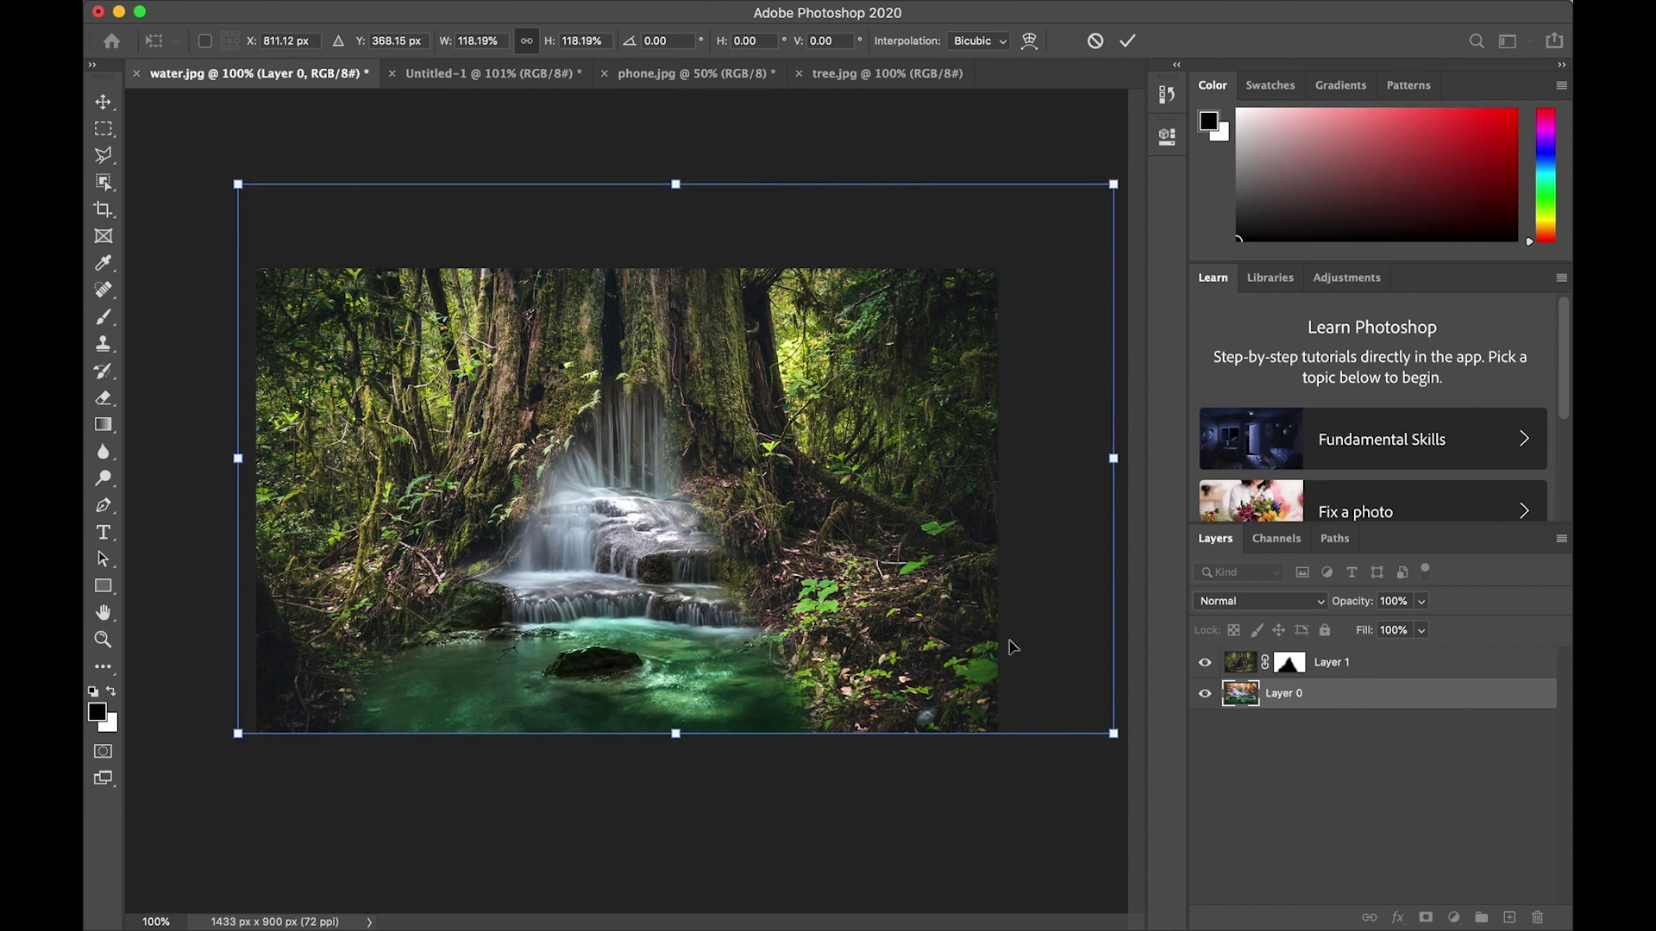
{"action": "key", "text": "Return"}
{"action": "left_click", "coordinate": [1041, 810]}
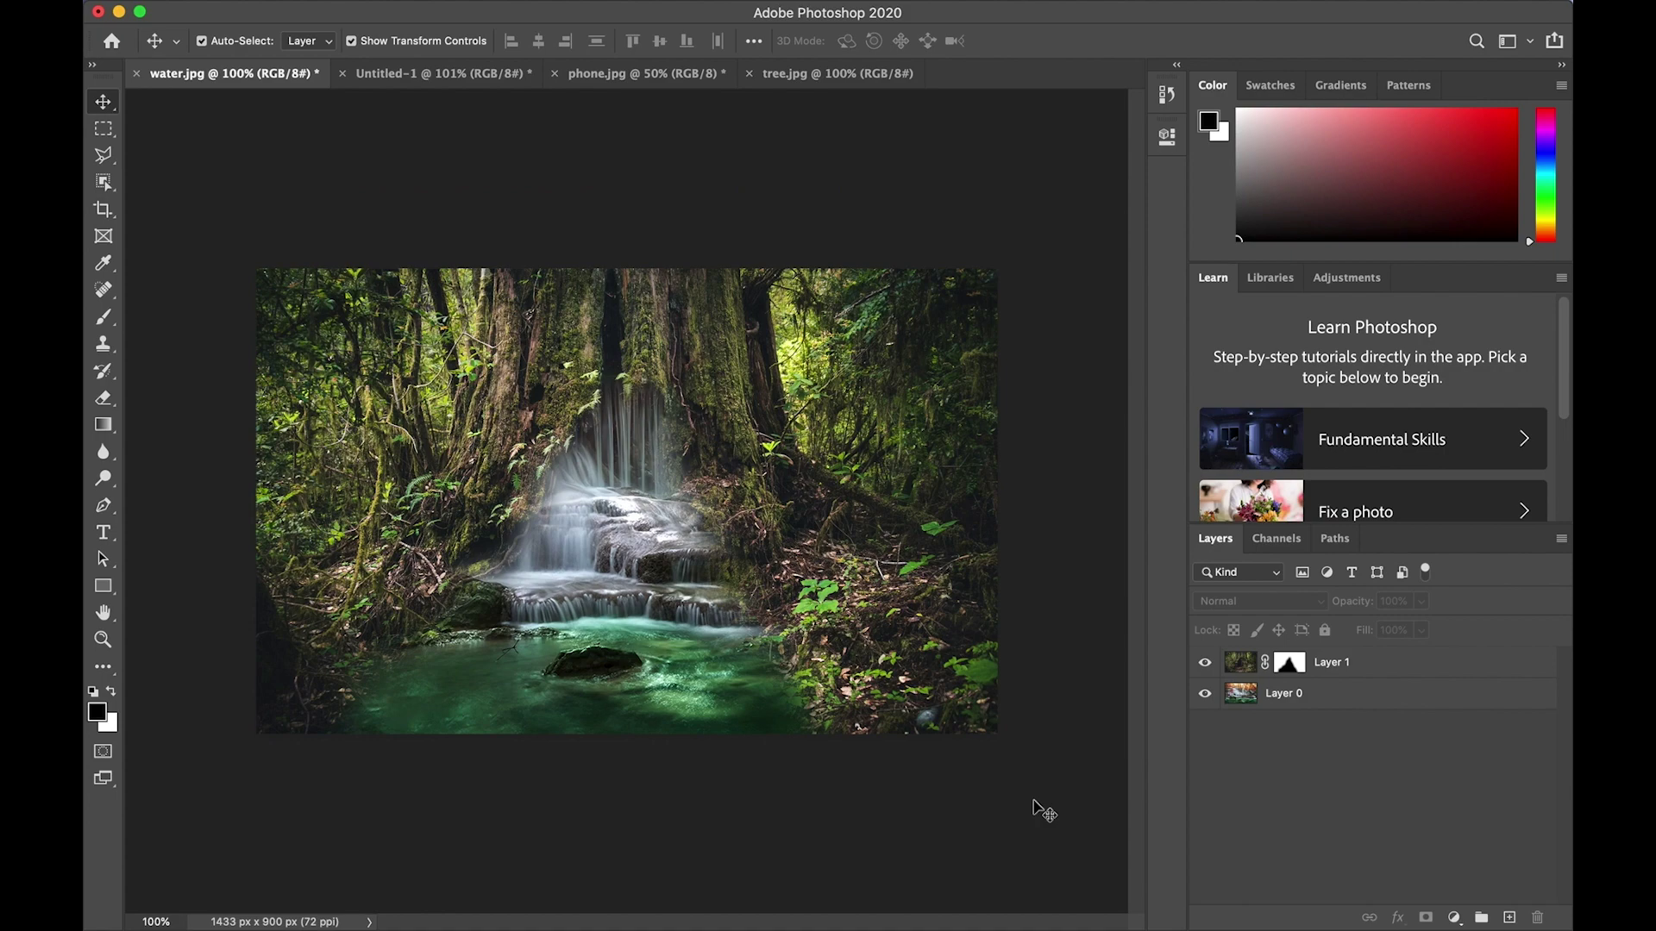